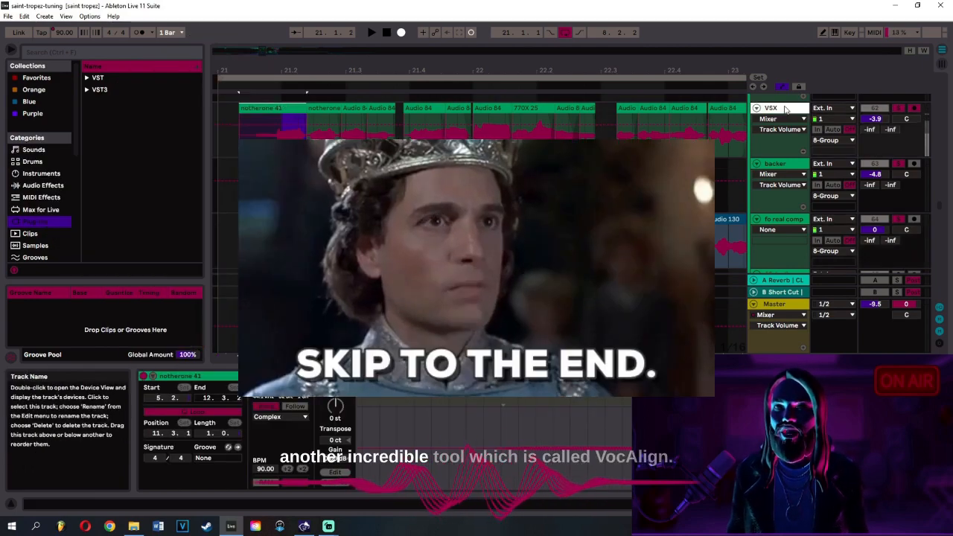
- Play back the comped vocals from bar 21 onward to hear them before tuning
left_click(217, 84)
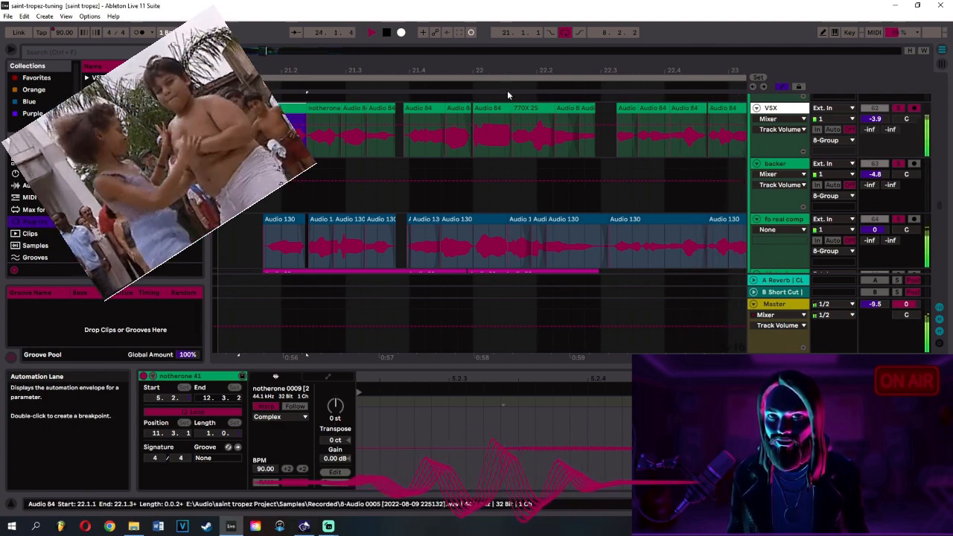
left_click_drag(498, 70, 464, 14)
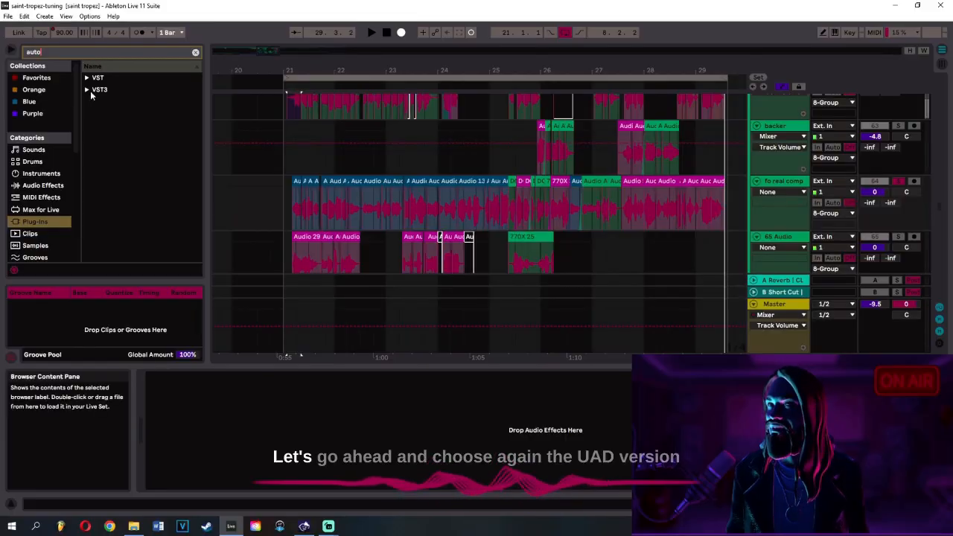
- Load the VST version of UAD Auto-Tune Realtime Advanced onto the fo real comp track
left_click(86, 89)
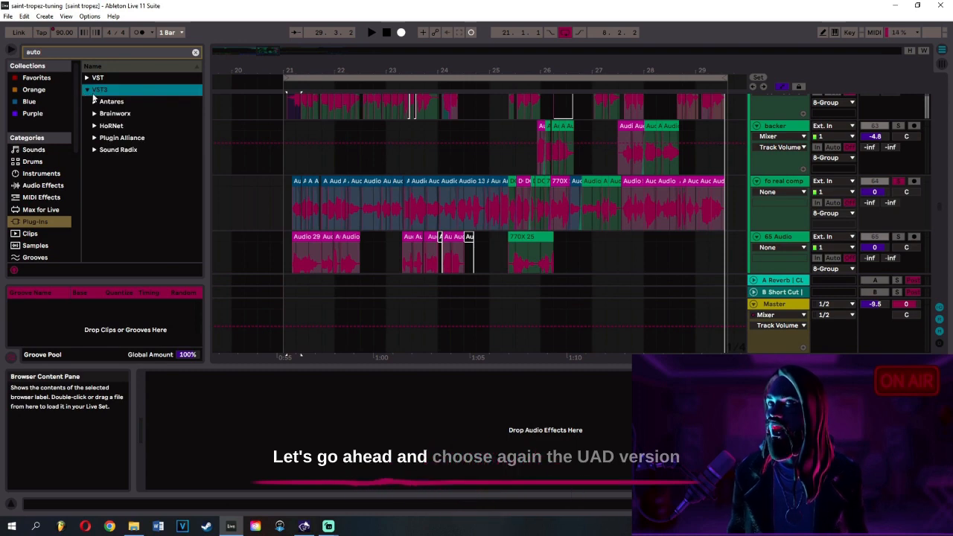
left_click(86, 78)
left_click(93, 102)
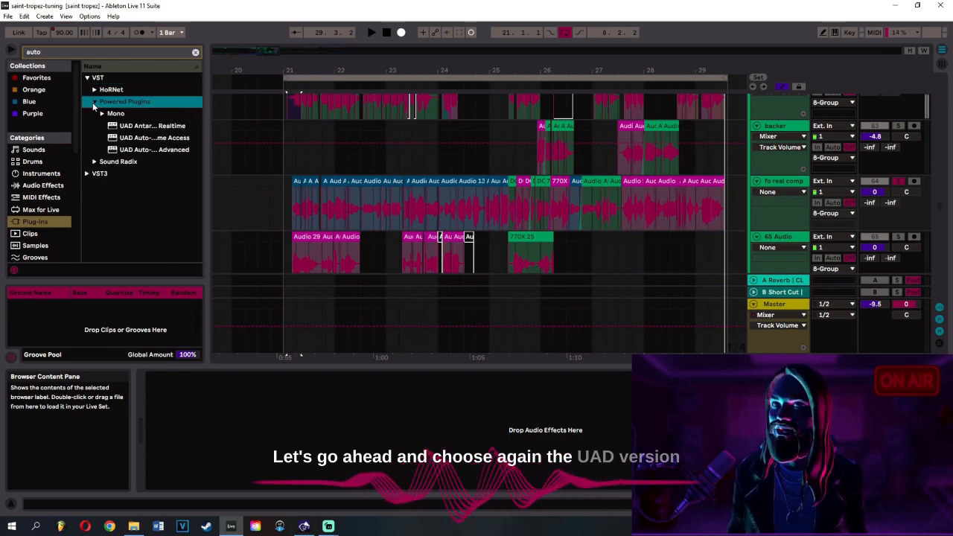
left_click(152, 126)
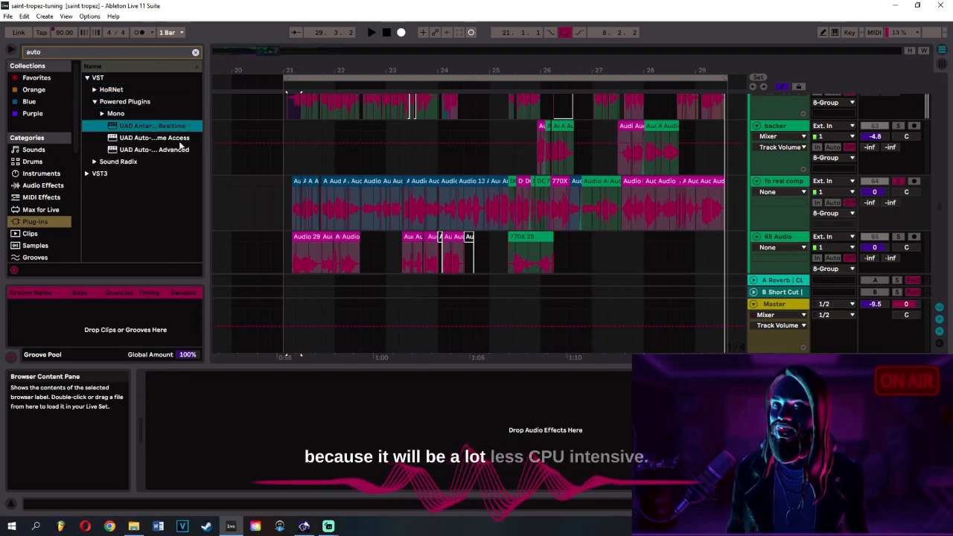
left_click(157, 149)
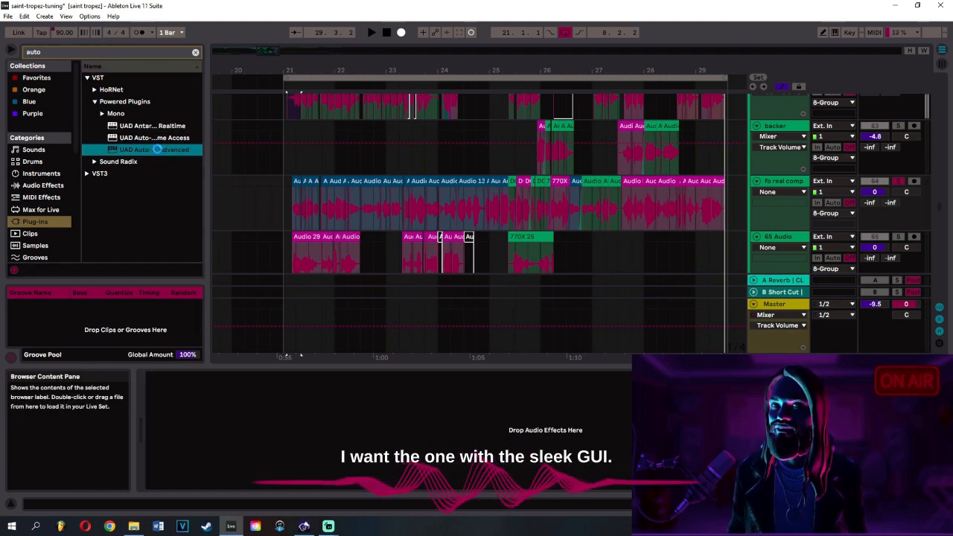
double_click(157, 149)
left_click_drag(204, 70, 369, 87)
- Set the Auto-Tune key to A and the input type to Alto/Tenor
left_click(349, 106)
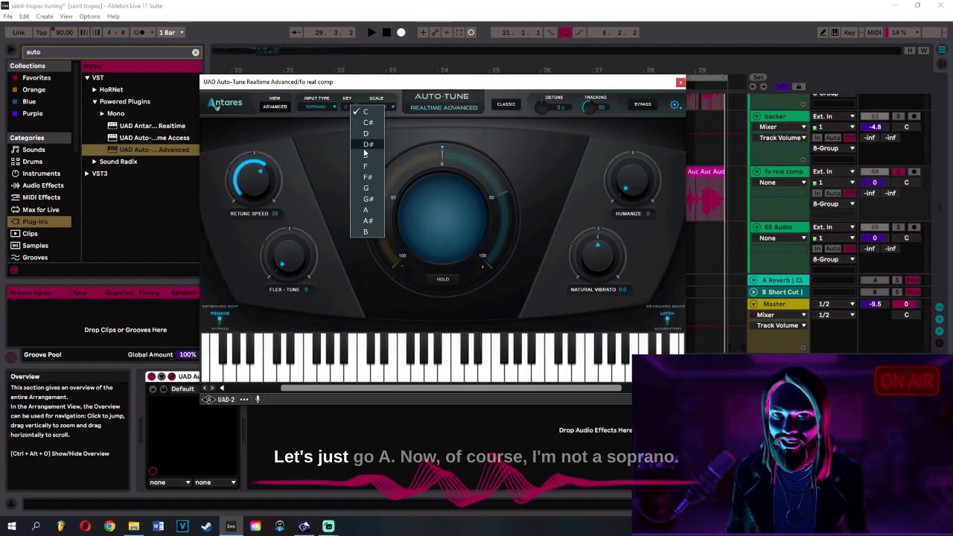
left_click(365, 210)
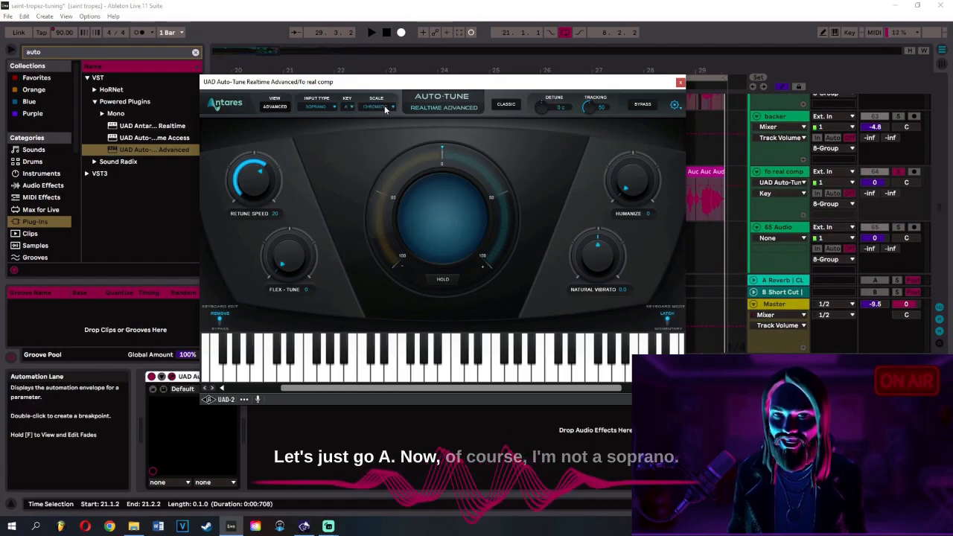
left_click(326, 108)
left_click(348, 127)
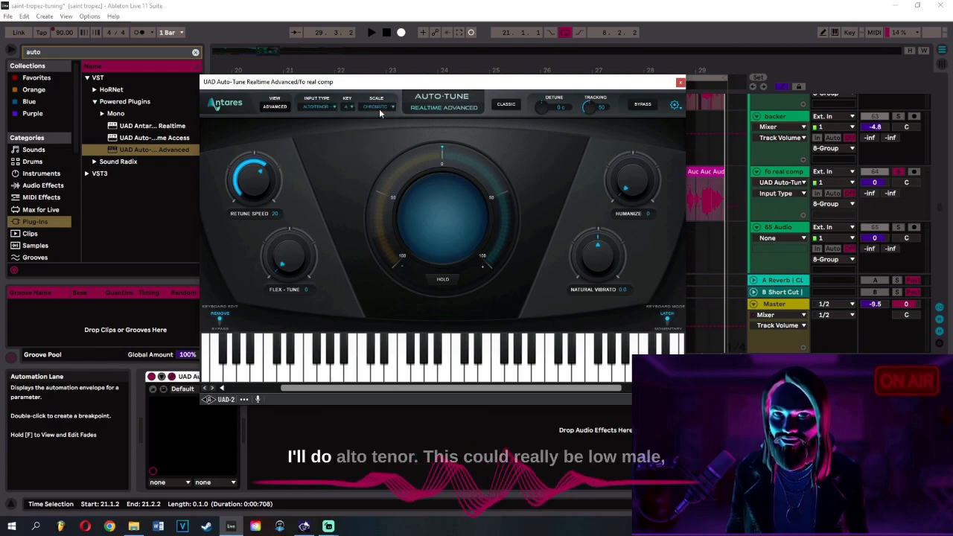
left_click(317, 106)
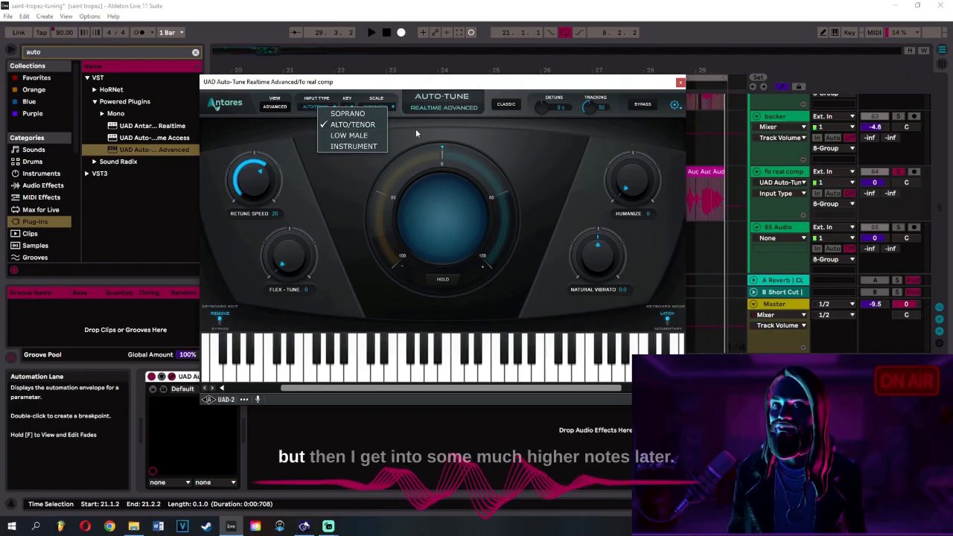
left_click(423, 112)
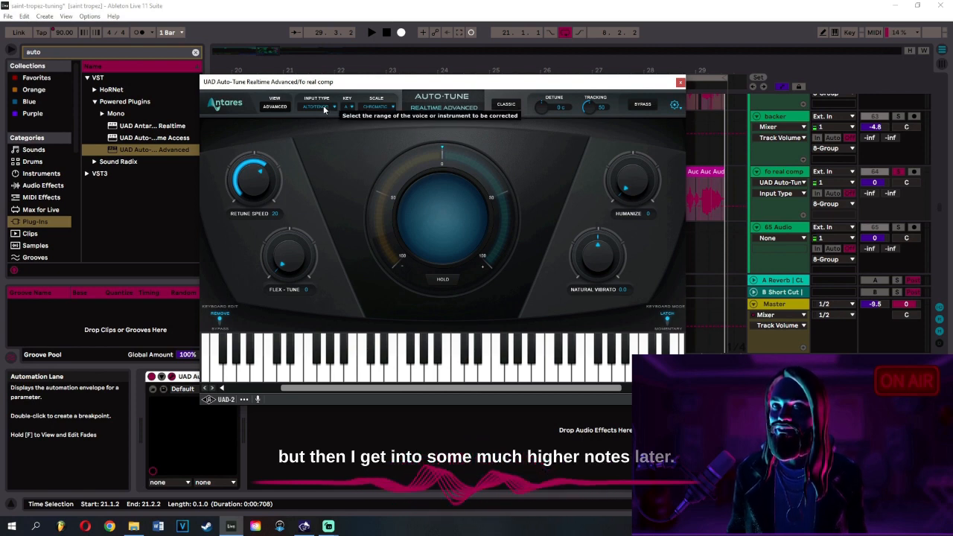
left_click(327, 109)
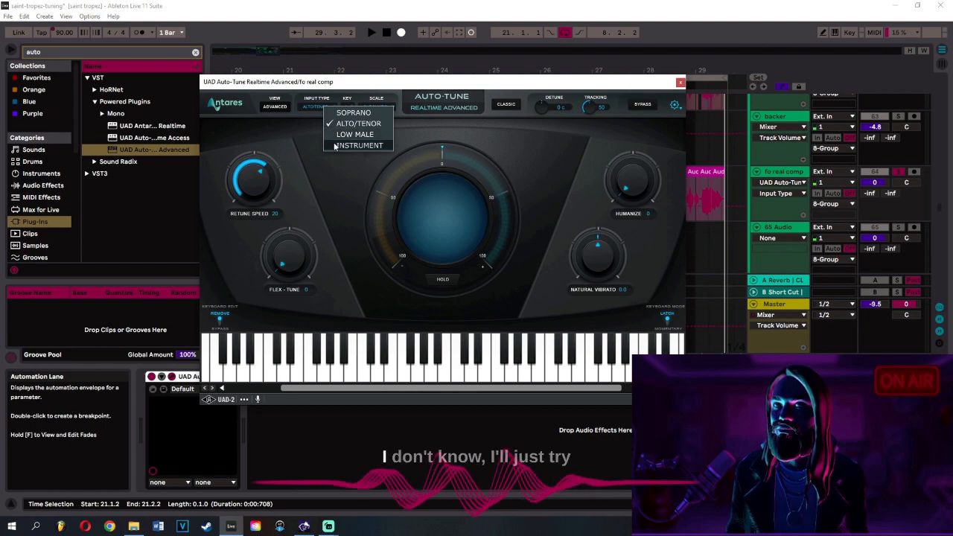
left_click(309, 171)
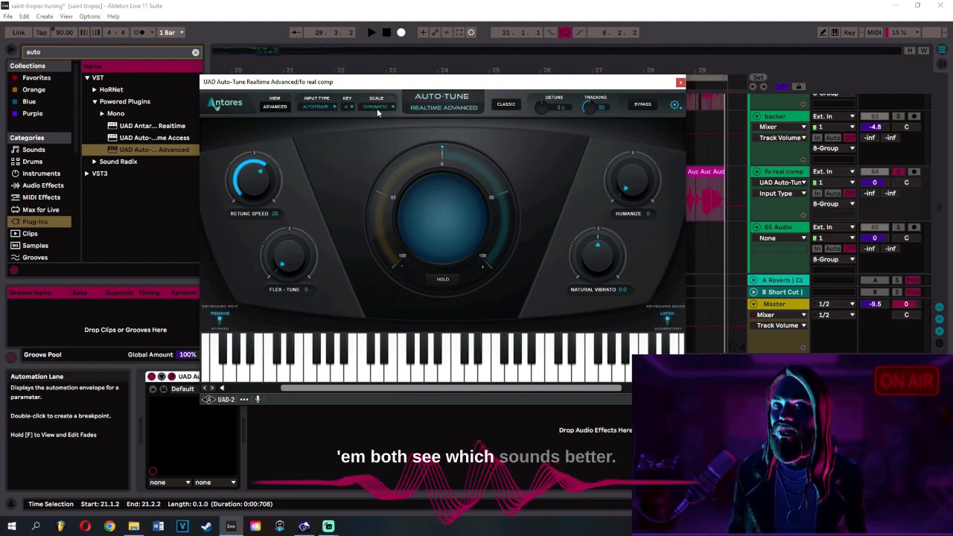
- Take Auto-Tune out of Classic mode and show its Advanced view
left_click(377, 109)
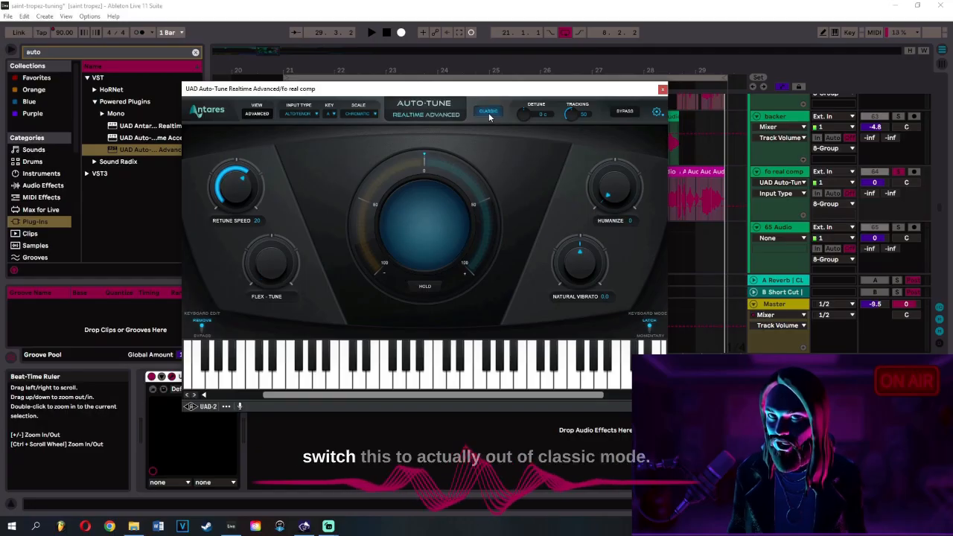
left_click(488, 113)
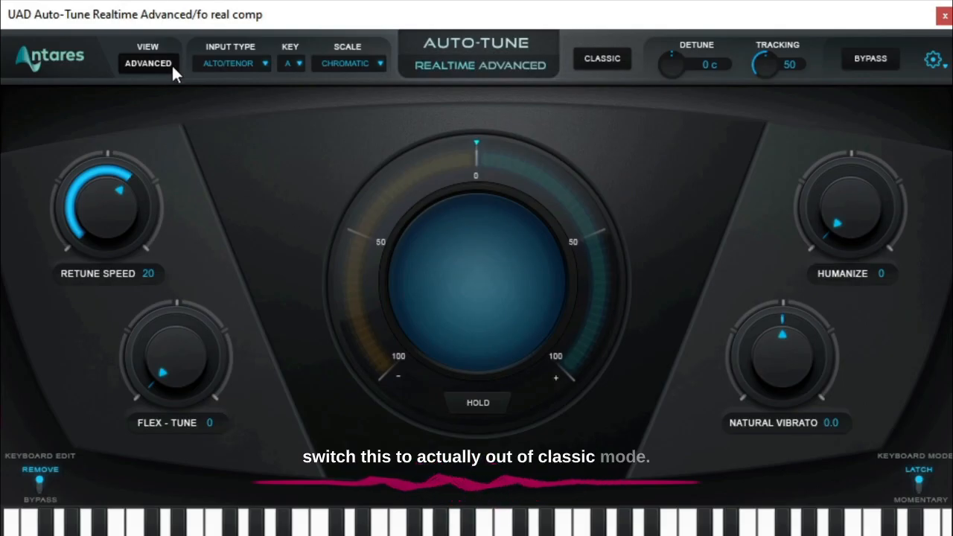
left_click(146, 66)
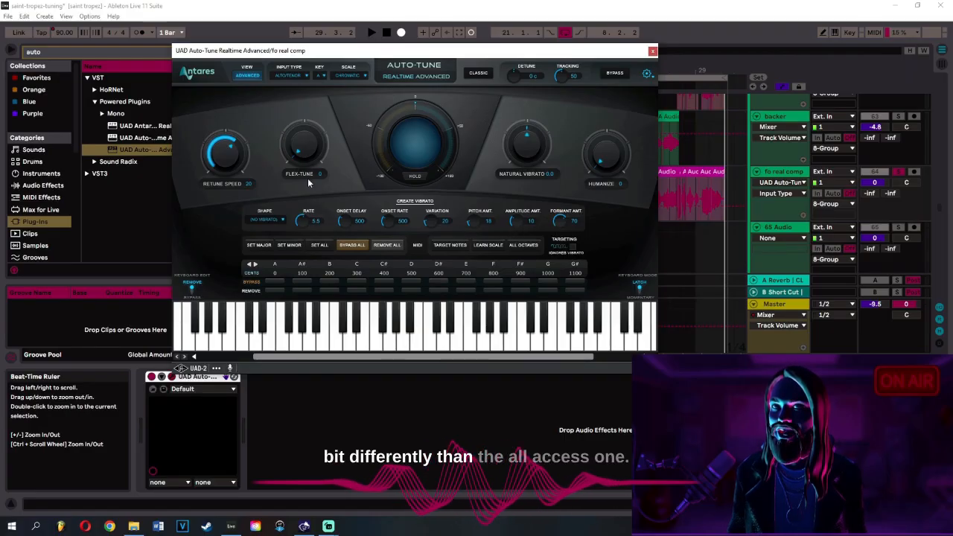
left_click_drag(271, 51, 308, 60)
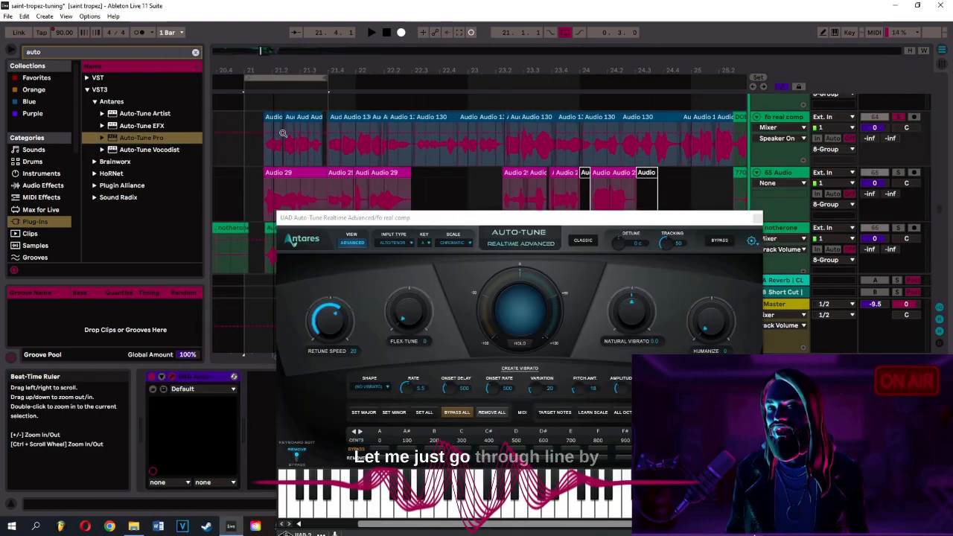
- Bypass the C#, D# and A# notes in Auto-Tune's chromatic scale
left_click_drag(283, 133, 279, 142)
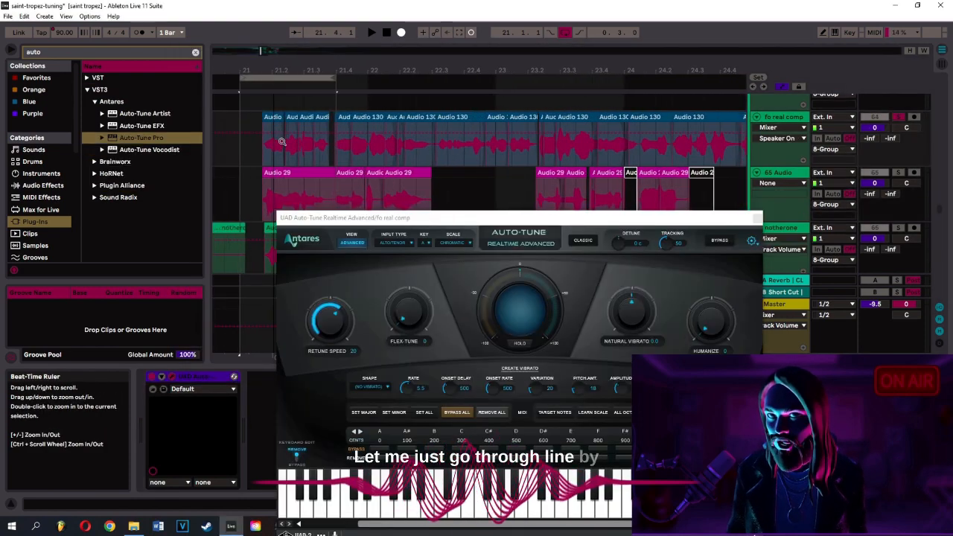
left_click_drag(479, 224, 291, 56)
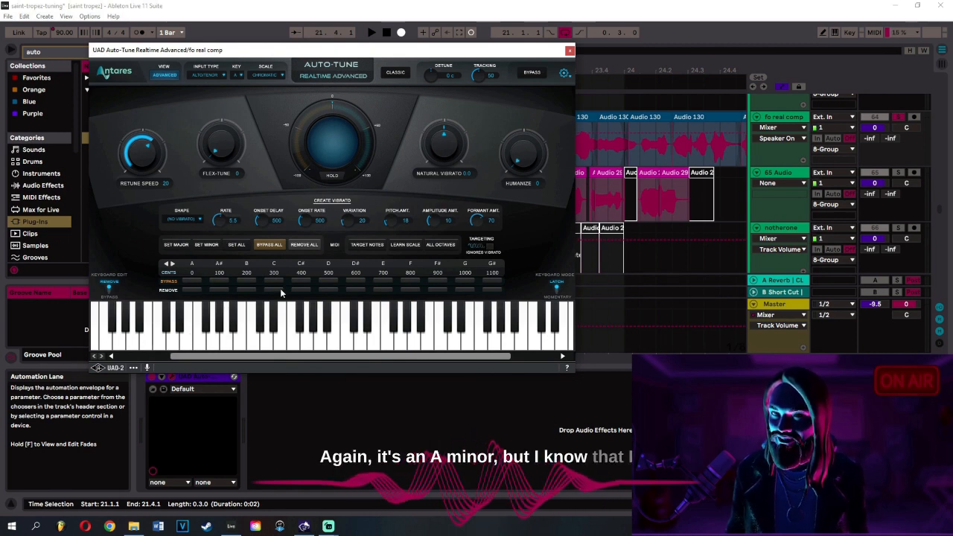
left_click(302, 281)
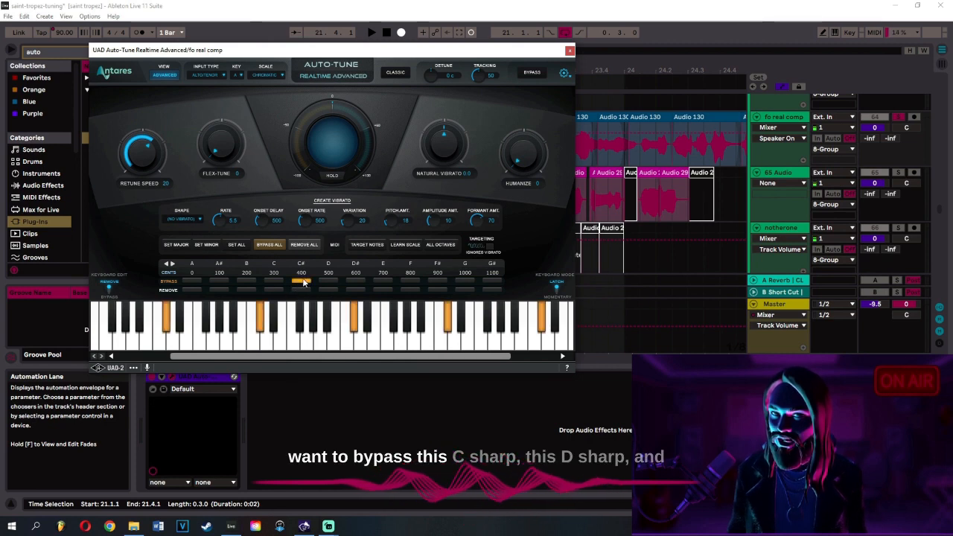
left_click(357, 282)
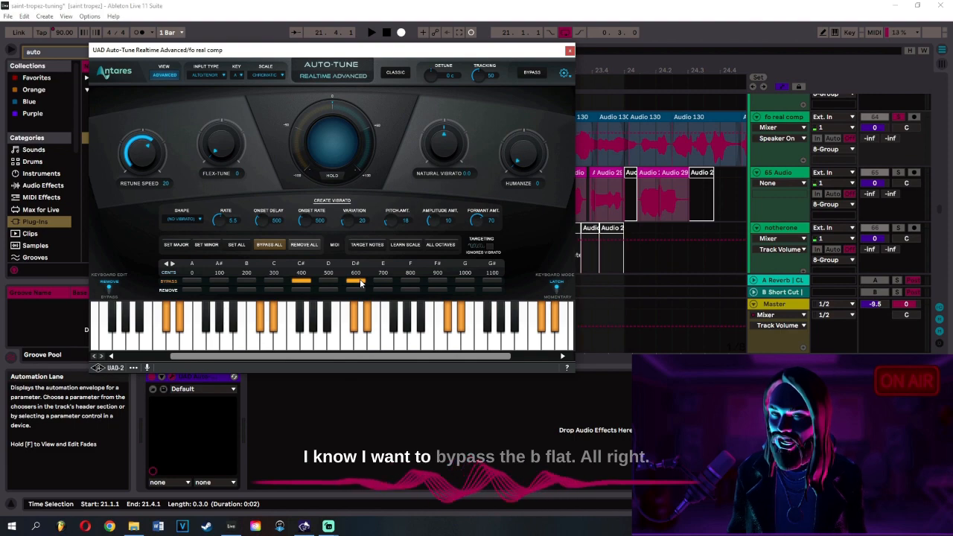
left_click_drag(297, 53, 517, 186)
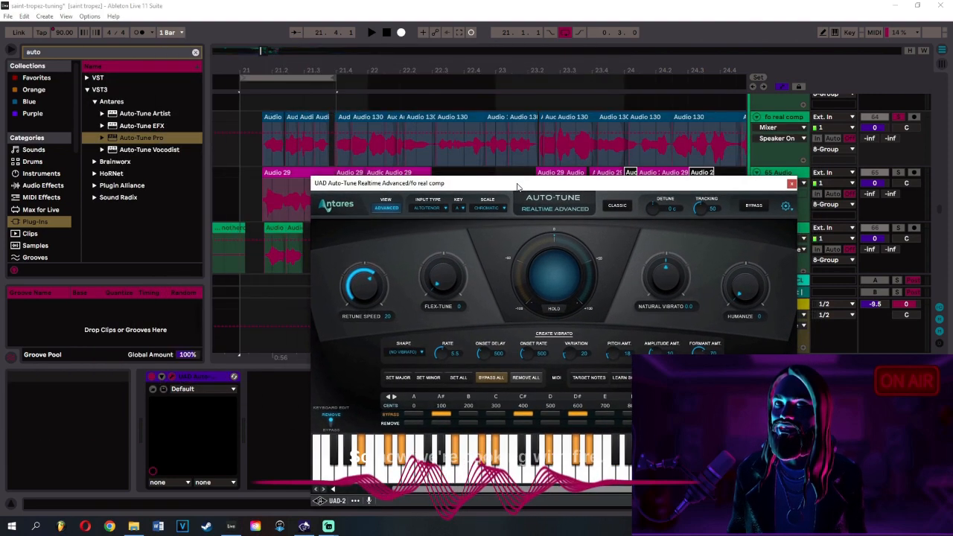
- Play back the opening vocal line at bar 21 through Auto-Tune to check the detected notes
left_click(243, 86)
left_click_drag(456, 187, 375, 184)
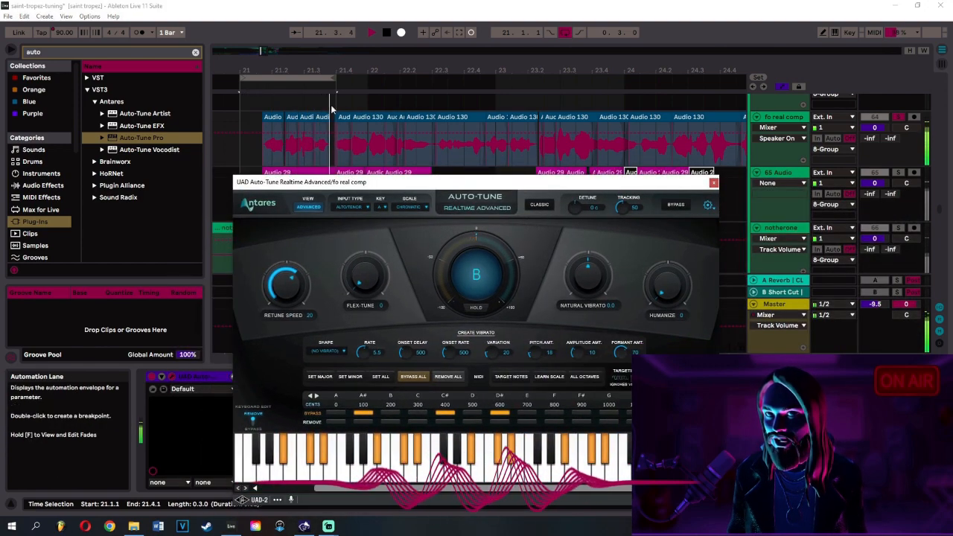
left_click(290, 97)
left_click_drag(290, 96, 292, 112)
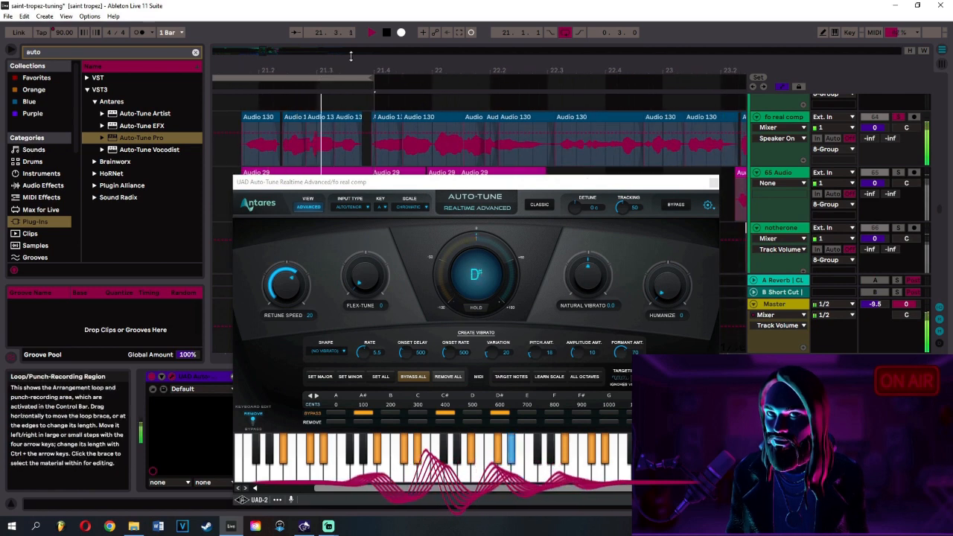
left_click(386, 32)
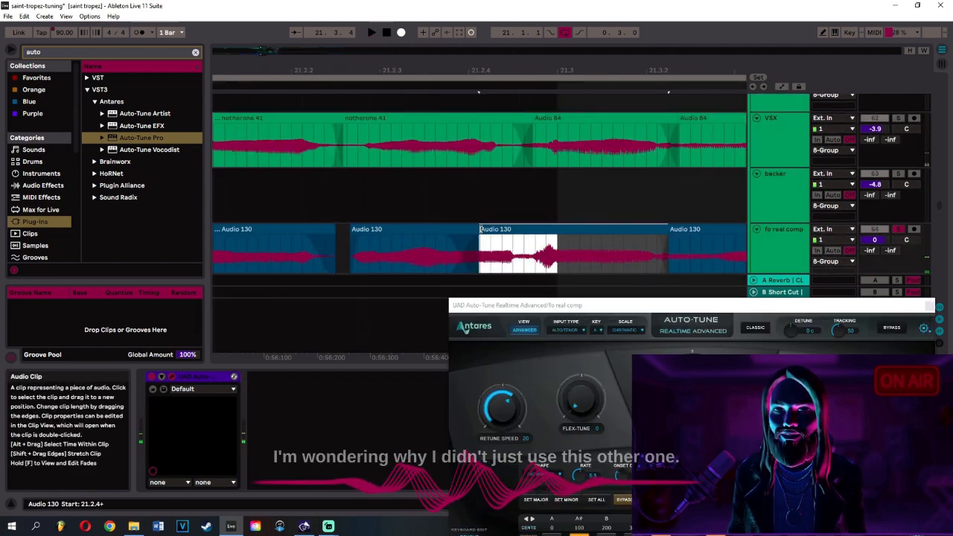
- Try extending the start of the Audio 130 clip at 21.2.4 back to about 21.2.2, audition it, and undo the extension
left_click_drag(480, 229, 333, 229)
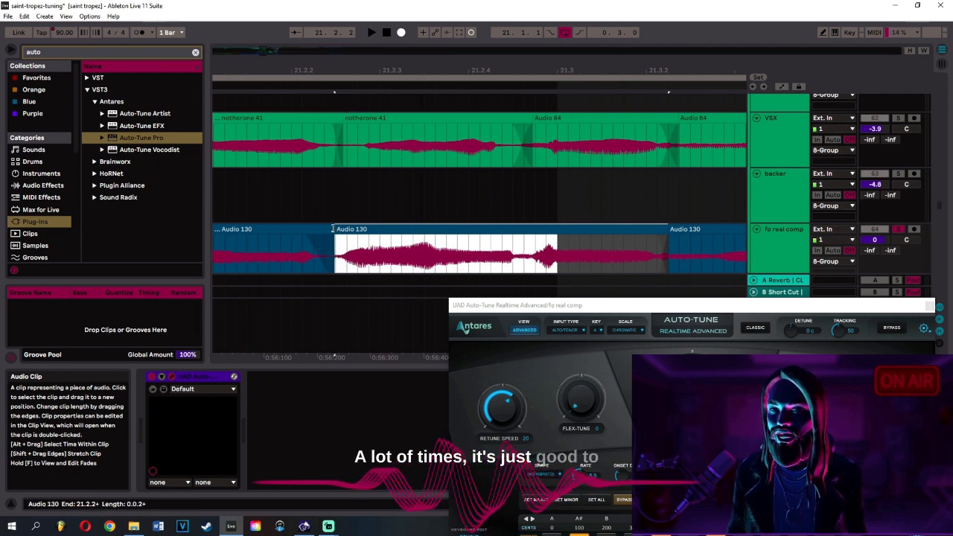
key("space")
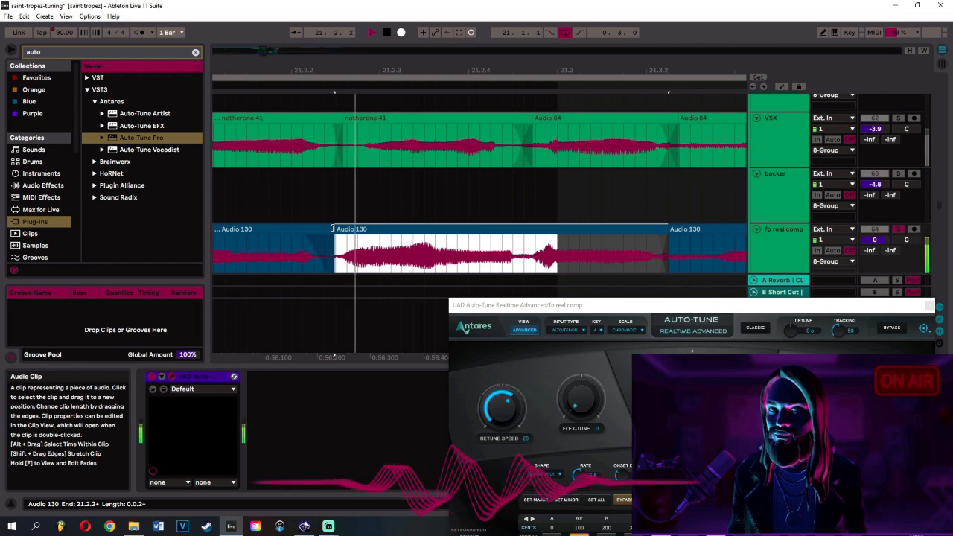
key("space")
key("ctrl+z")
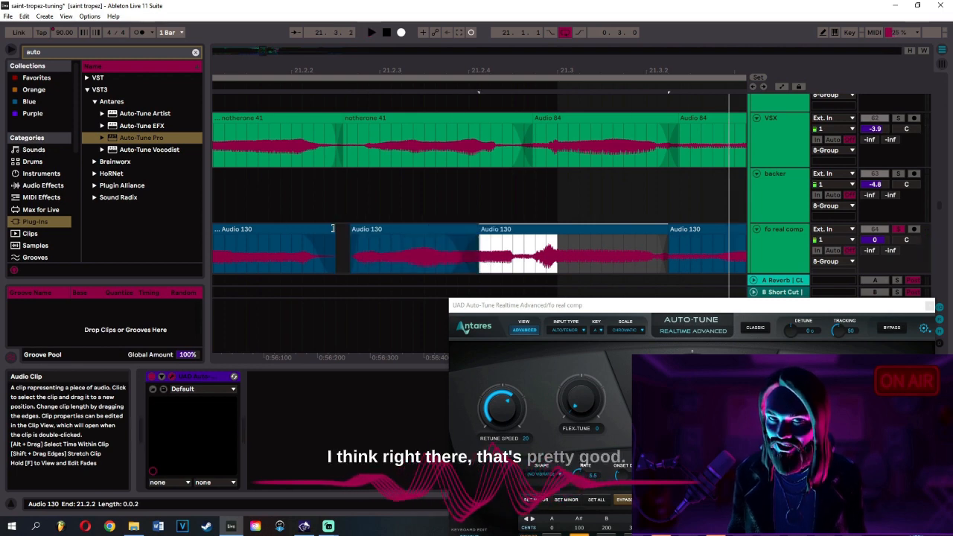
key("space")
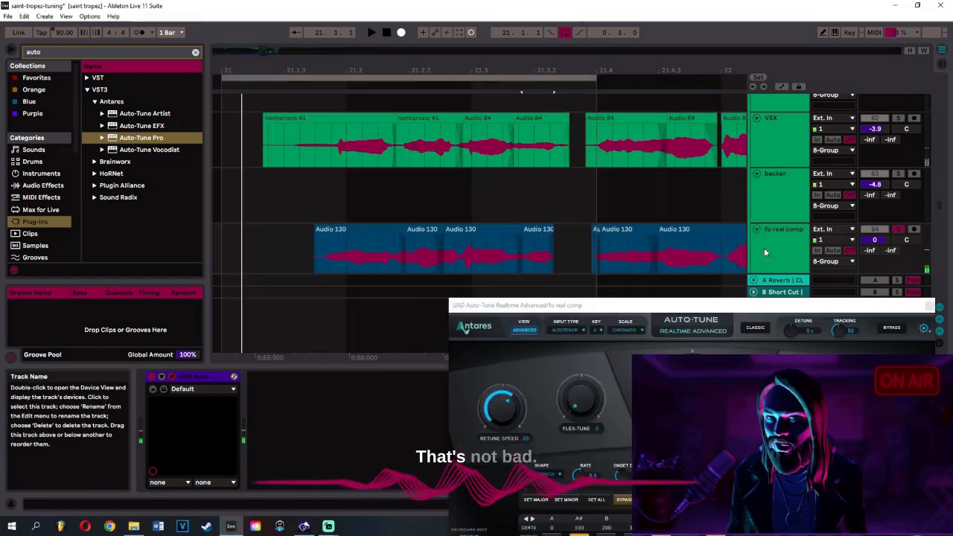
- Reopen the fo real comp track's Auto-Tune plug-in and lower Retune Speed to 5 while the opening line plays
left_click(764, 251)
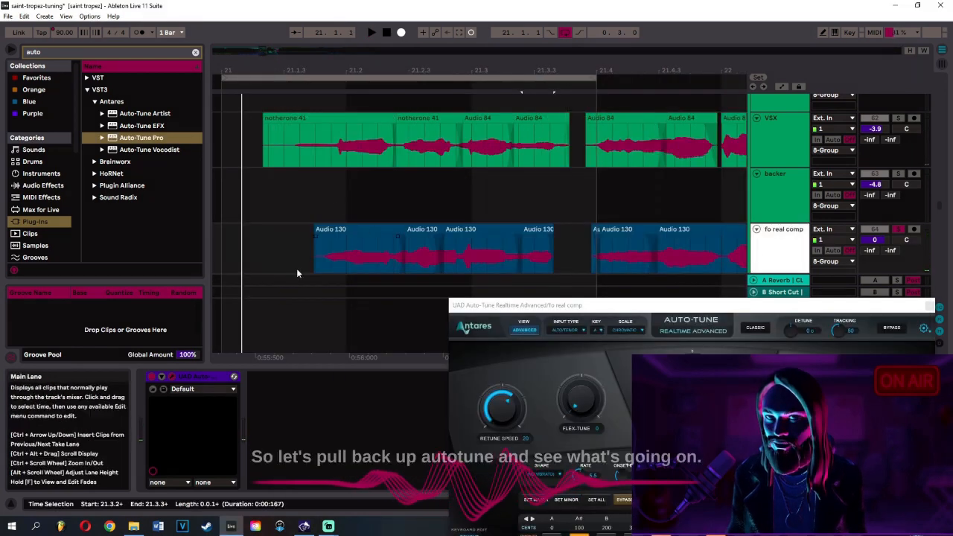
left_click(172, 379)
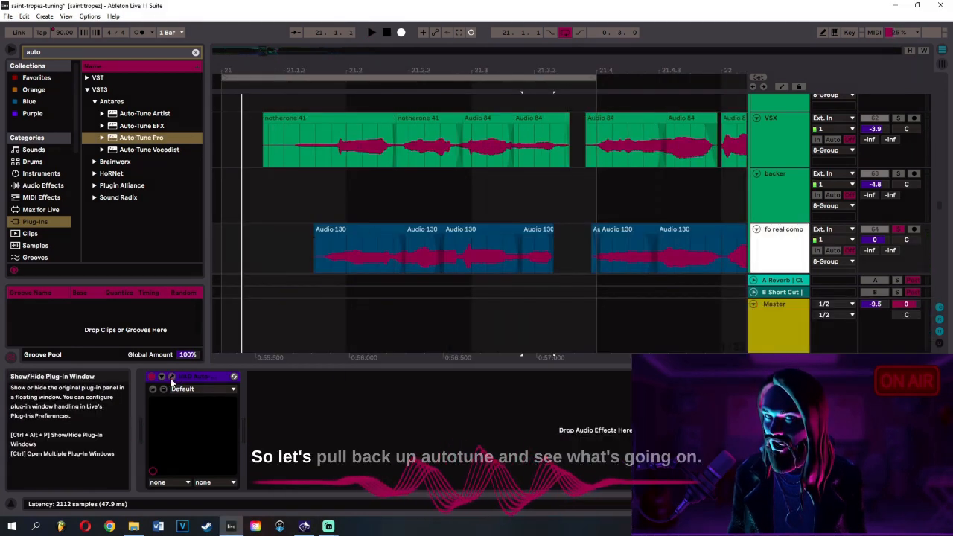
left_click(171, 378)
left_click_drag(628, 194, 302, 97)
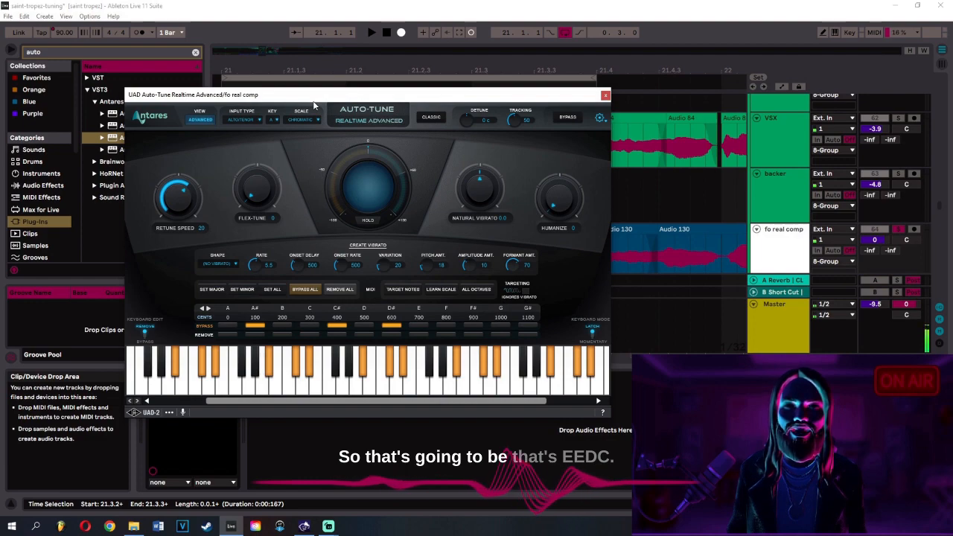
left_click_drag(330, 94, 429, 221)
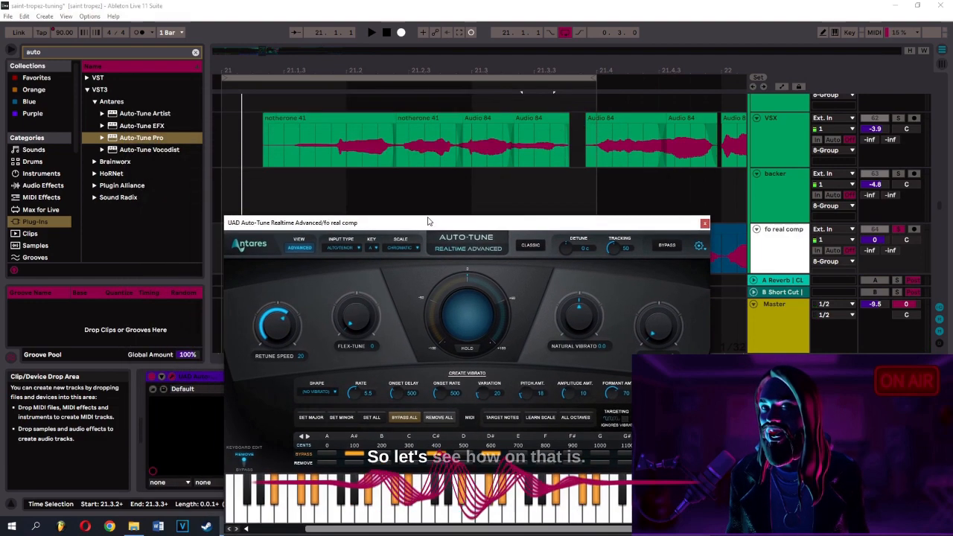
left_click(370, 34)
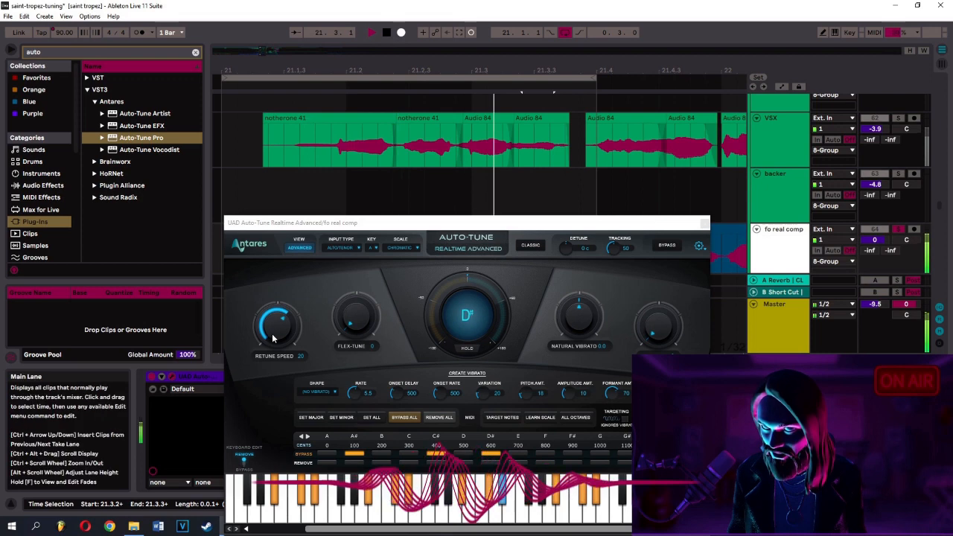
left_click_drag(272, 338, 272, 356)
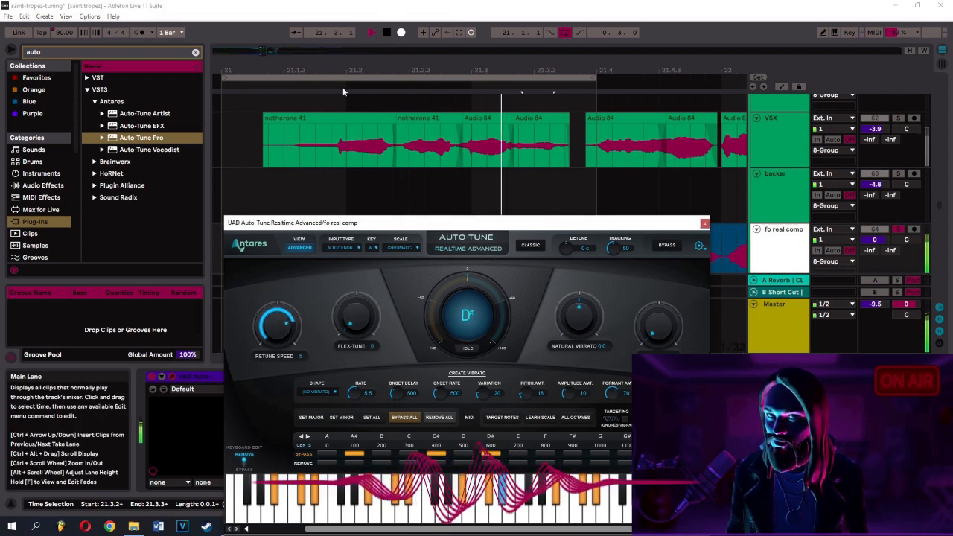
- Set the playback loop to three bars from 21.1.1 and audition the vocal phrase from its start
left_click(385, 32)
left_click_drag(484, 69, 354, 25)
left_click_drag(400, 78, 490, 93)
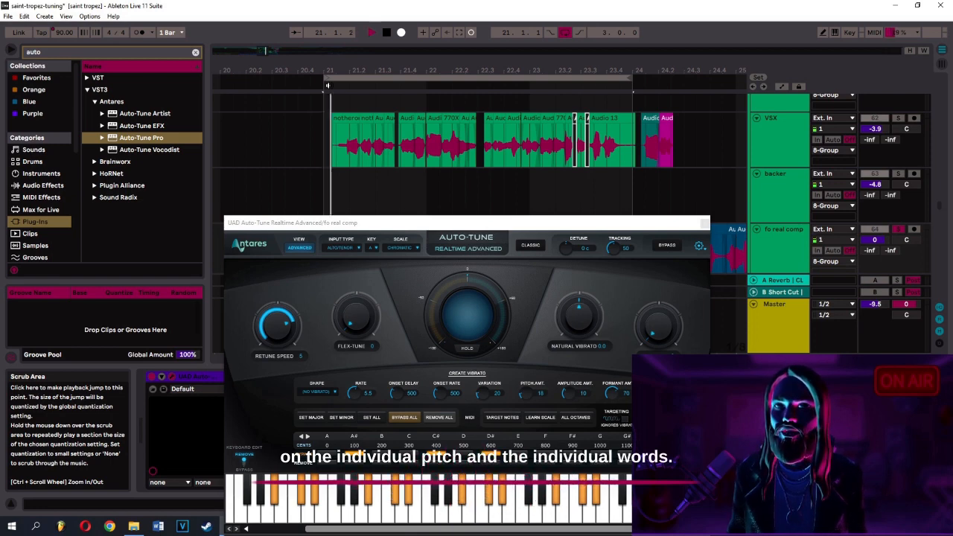
- Set Auto-Tune's Retune Speed to 2, Humanize to 40 and Flex-Tune to 33 while the loop plays
left_click(283, 326)
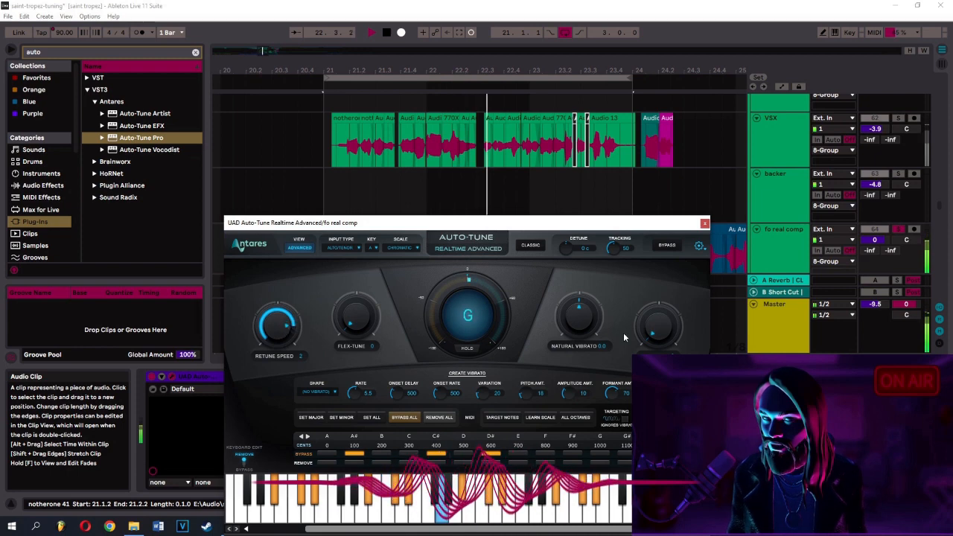
left_click_drag(647, 337, 654, 283)
left_click_drag(622, 227, 526, 138)
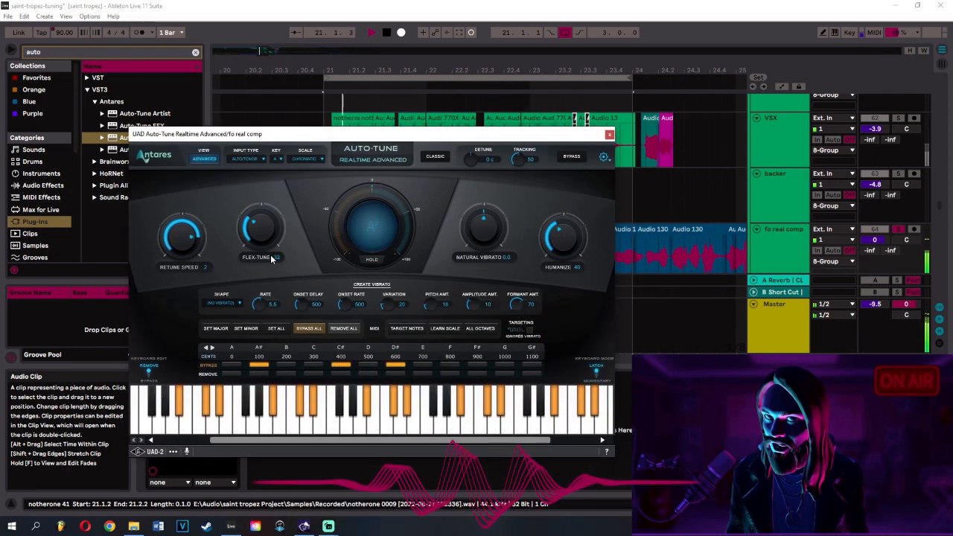
left_click_drag(280, 248, 269, 254)
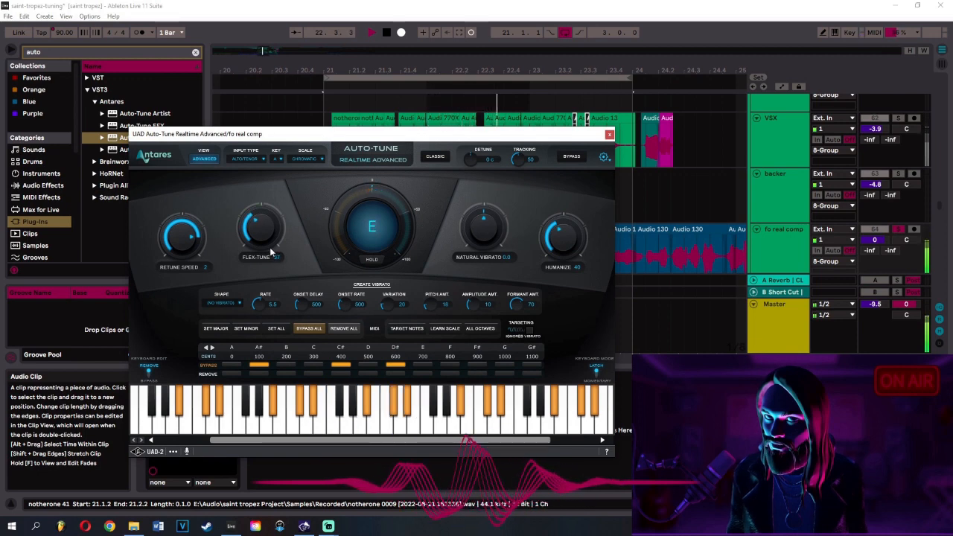
left_click_drag(266, 252, 261, 233)
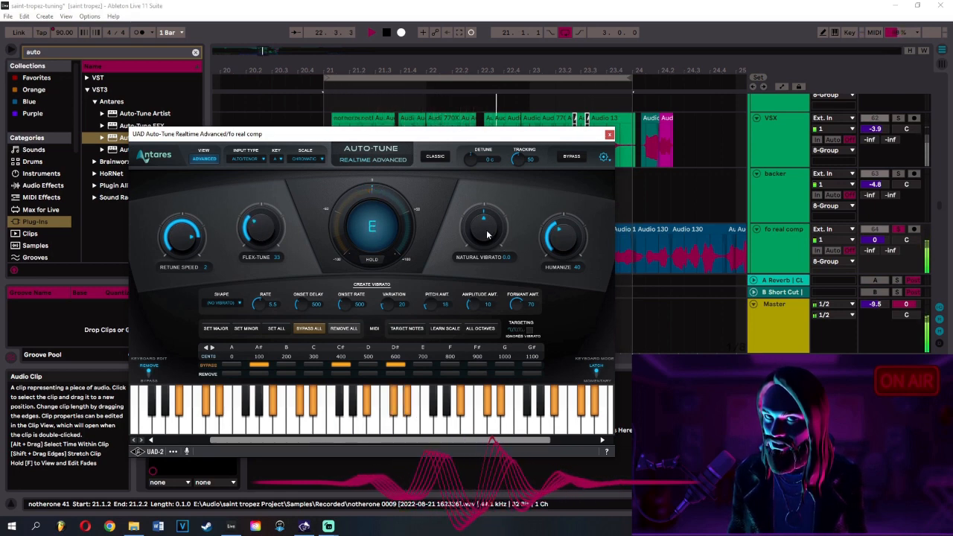
- Set Auto-Tune's vibrato shape to Square, Natural Vibrato to 3.1, Flex-Tune to 35 and Retune Speed to 6, and stop playback
left_click(225, 305)
left_click(264, 277)
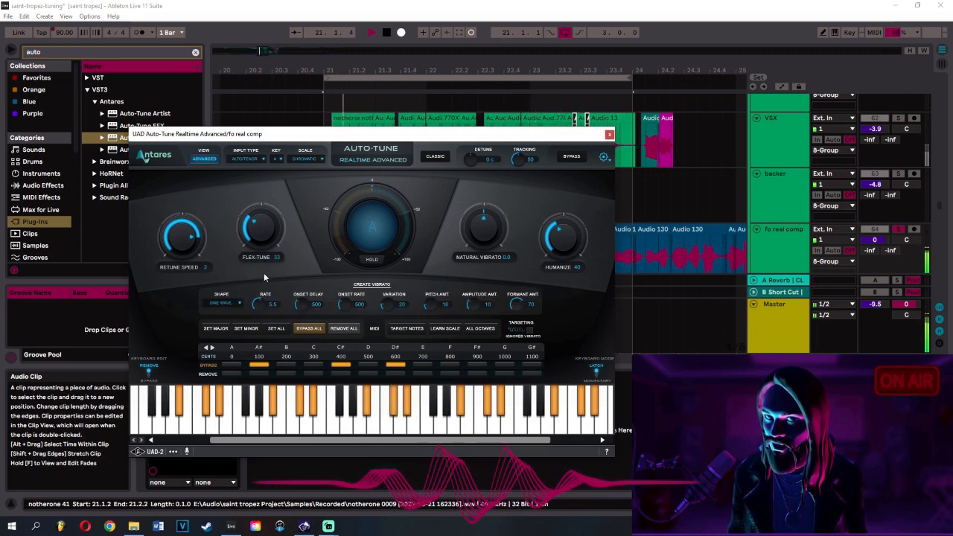
left_click_drag(183, 256, 185, 248)
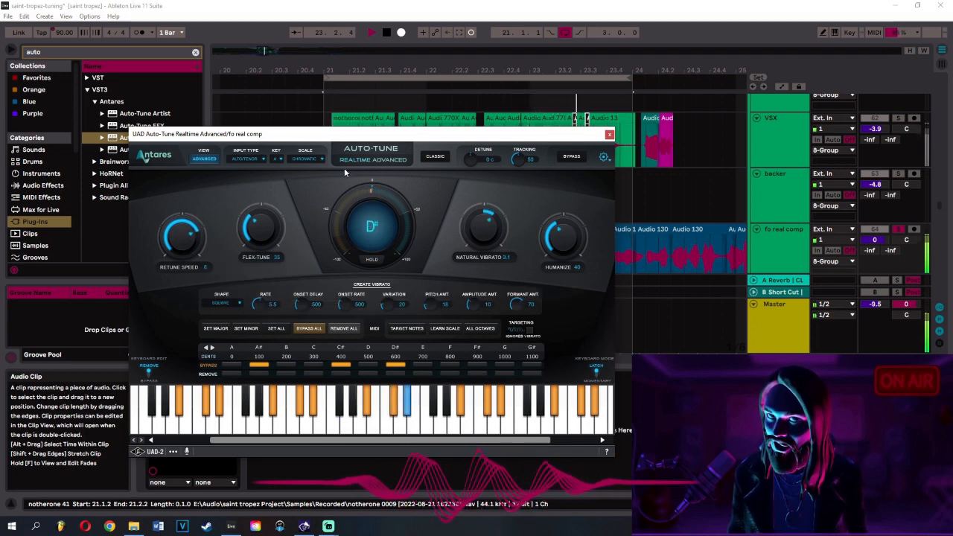
left_click(386, 32)
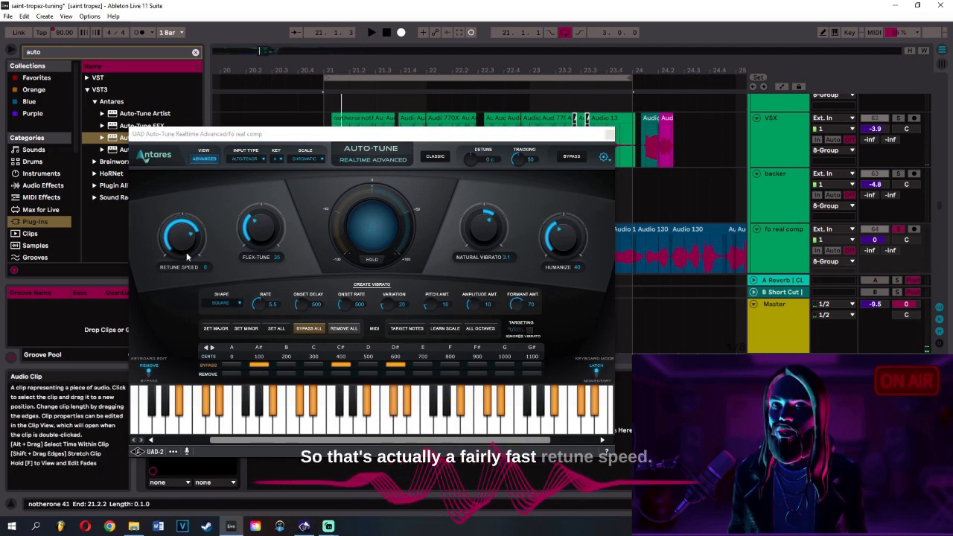
- Close the Auto-Tune window and shorten the loop to the opening words, starting at 21.1.3 with a length of 0.1.2
left_click_drag(272, 140, 411, 192)
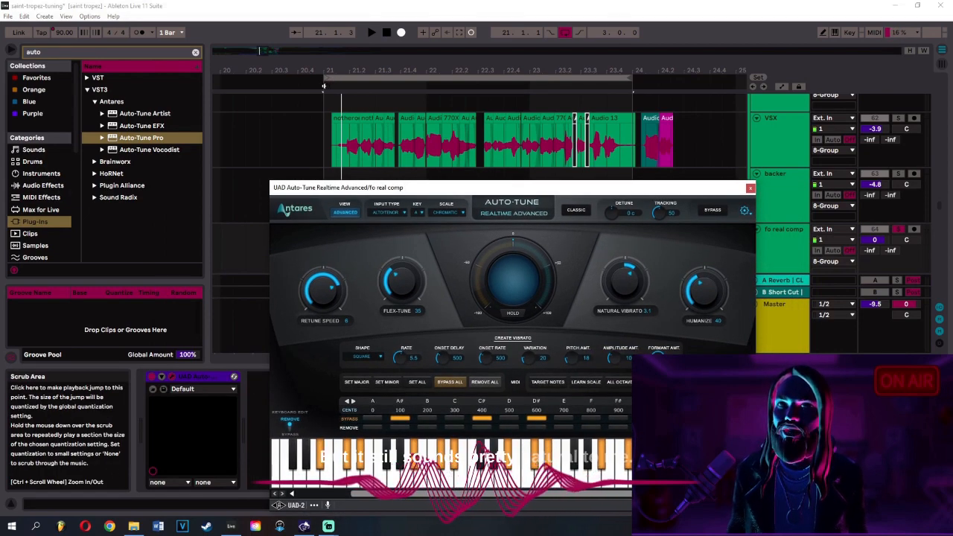
left_click(324, 86)
left_click_drag(638, 192, 439, 93)
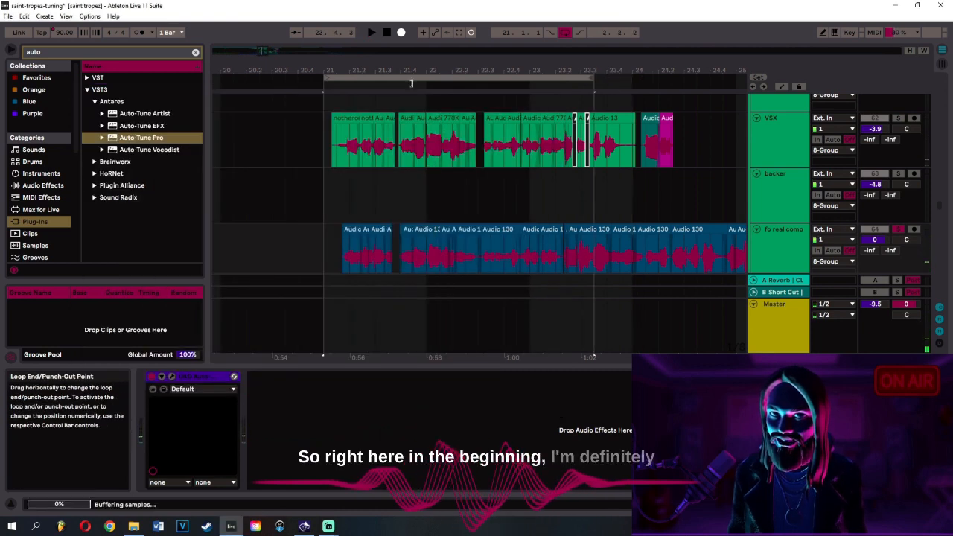
left_click_drag(629, 79, 339, 81)
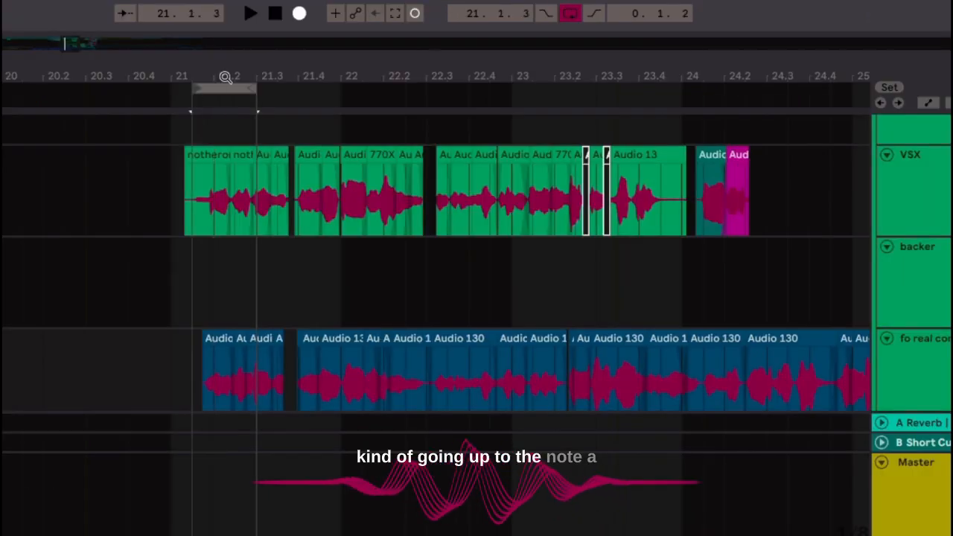
- Audition the opening words of the vocal and tighten the loop length to 0.1.0 around the first Audio 130 clip
left_click_drag(226, 78, 104, 214)
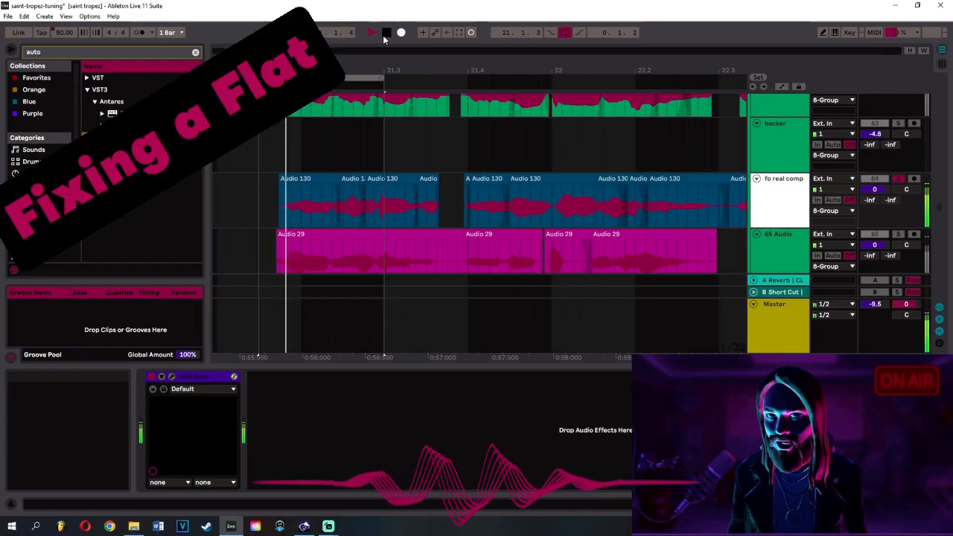
left_click(386, 32)
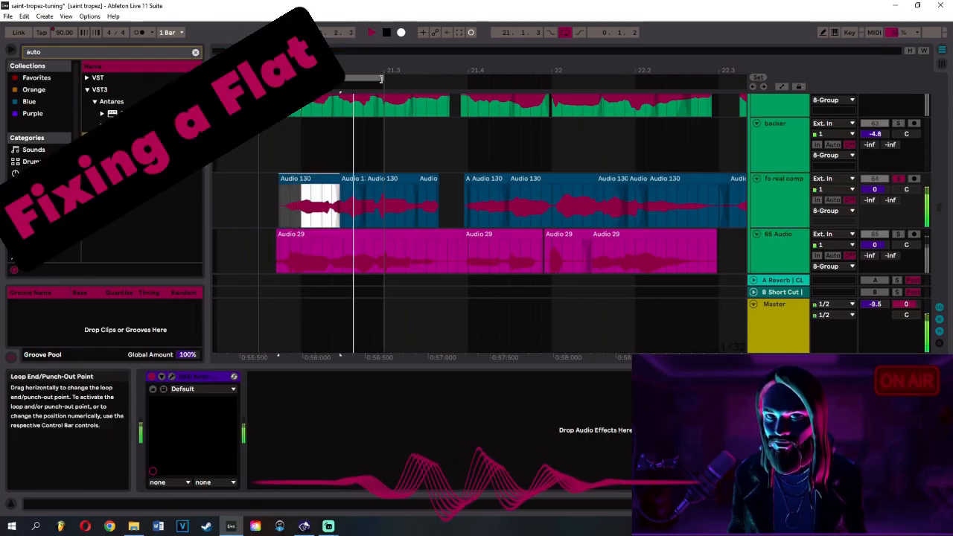
left_click(386, 32)
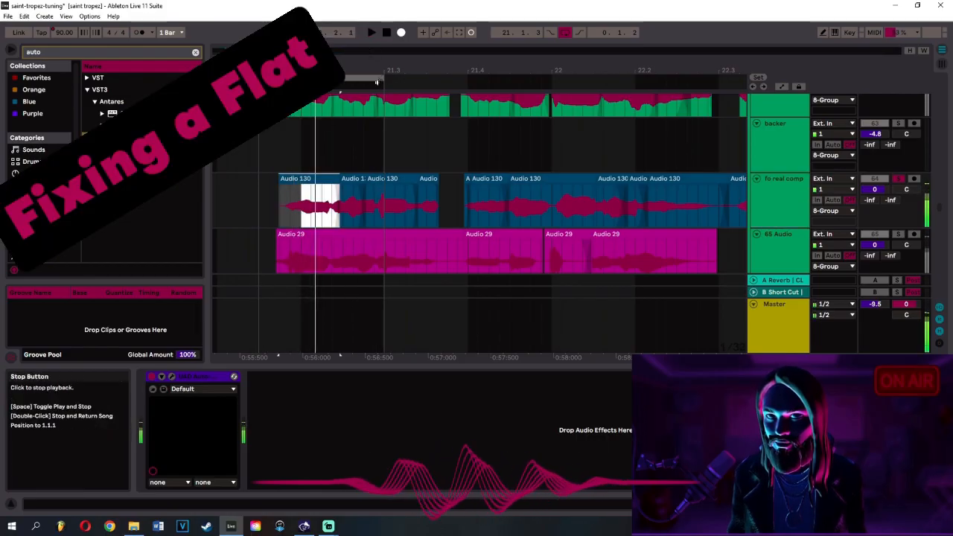
left_click_drag(382, 79, 340, 79)
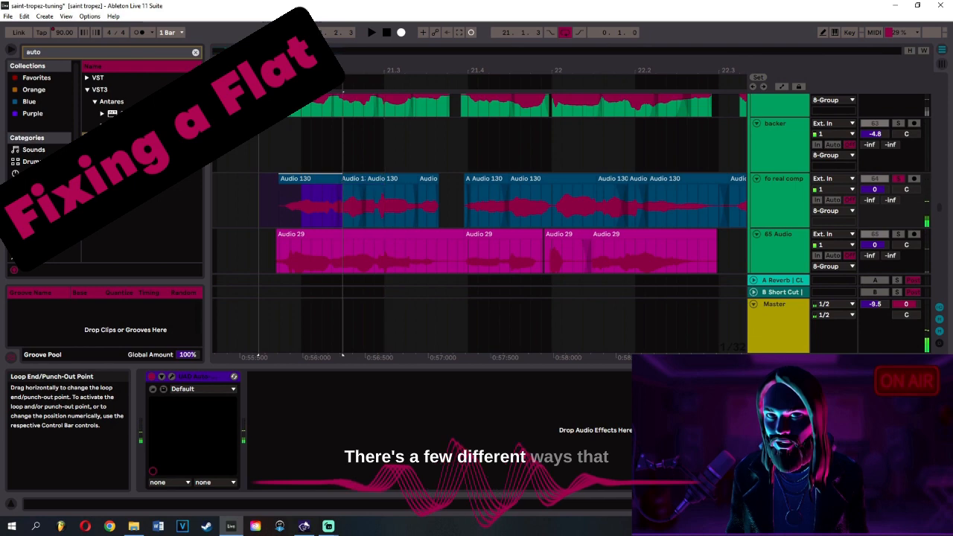
- Look at the Detune control in the fo real comp track's Auto-Tune and audition the looped opening clip
left_click(313, 191)
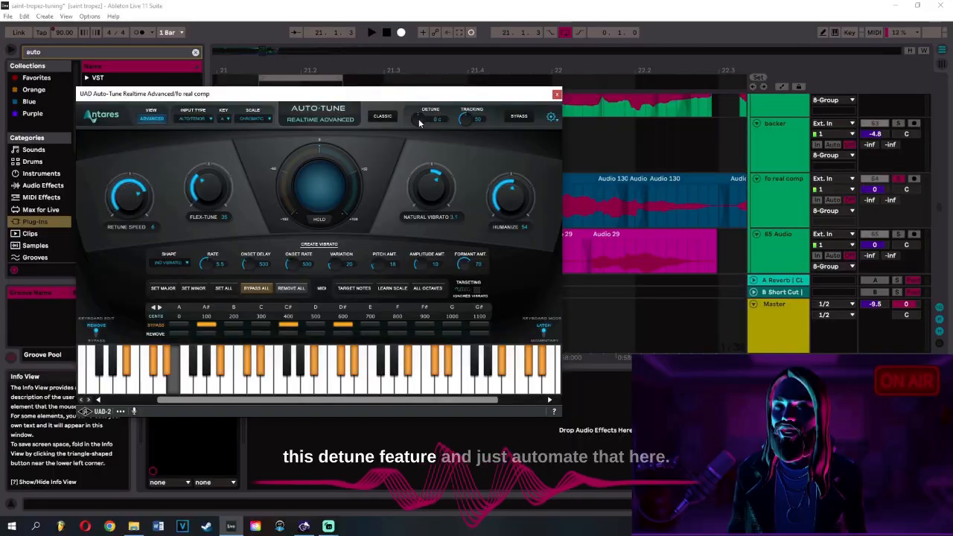
left_click_drag(406, 96, 429, 136)
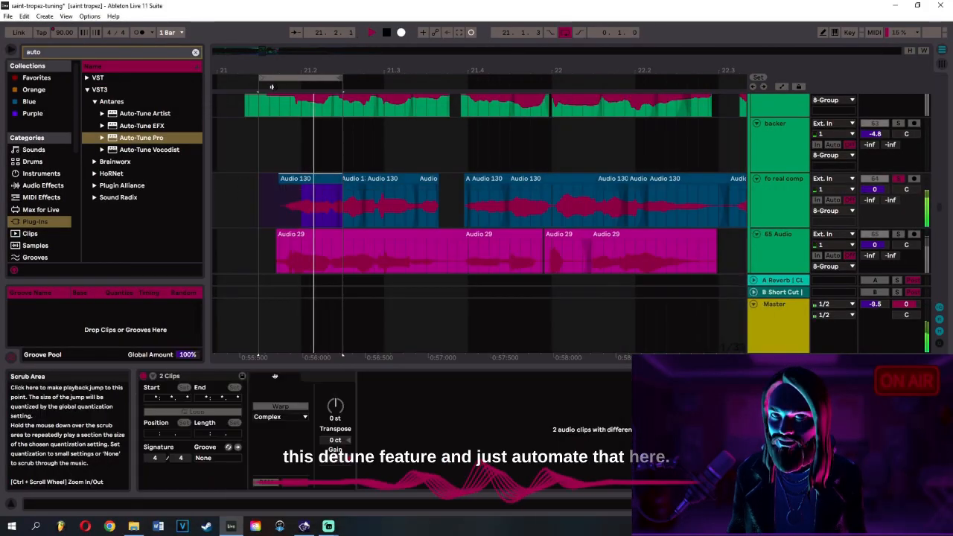
key("space")
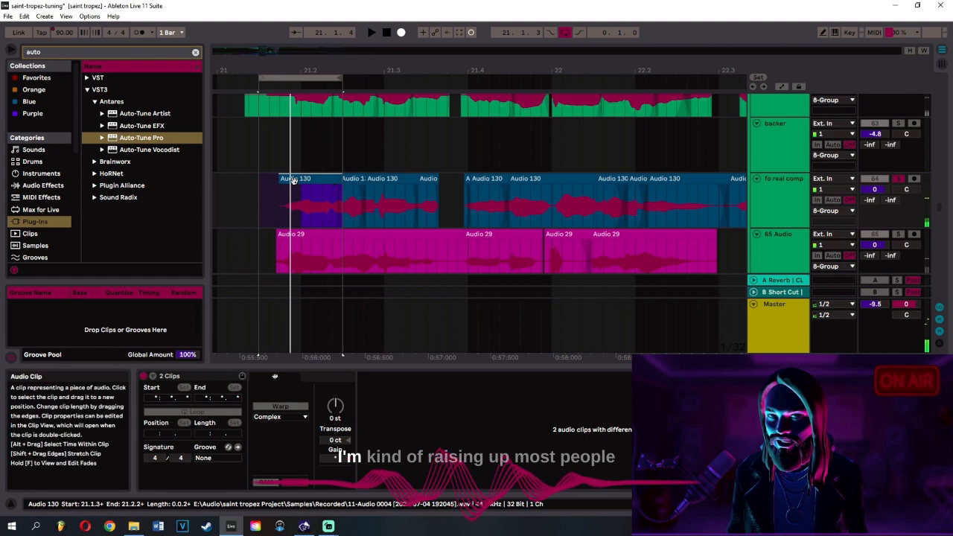
- Open the first Audio 130 clip's sample settings to examine its Warp and Transpose options, and close the Auto-Tune window
left_click(291, 180)
left_click_drag(515, 206, 551, 250)
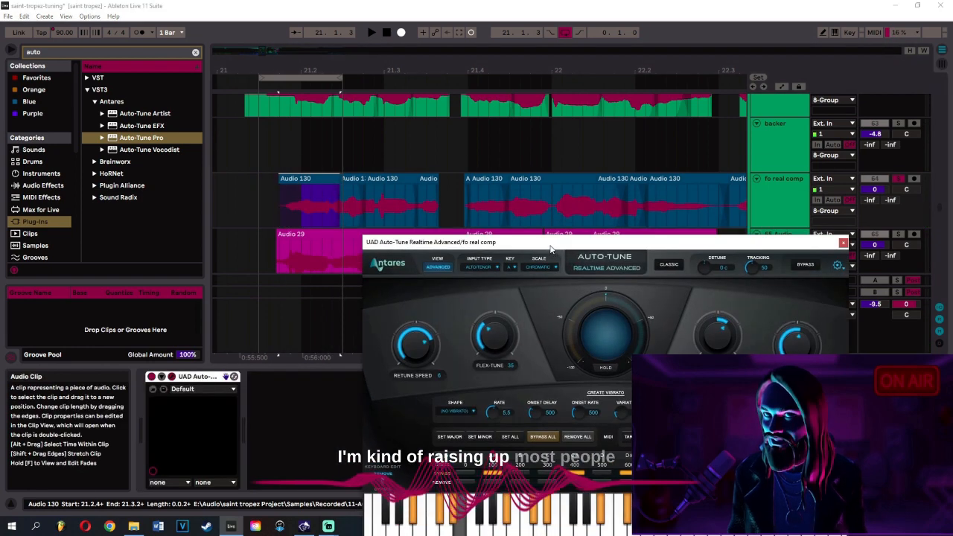
left_click(308, 178)
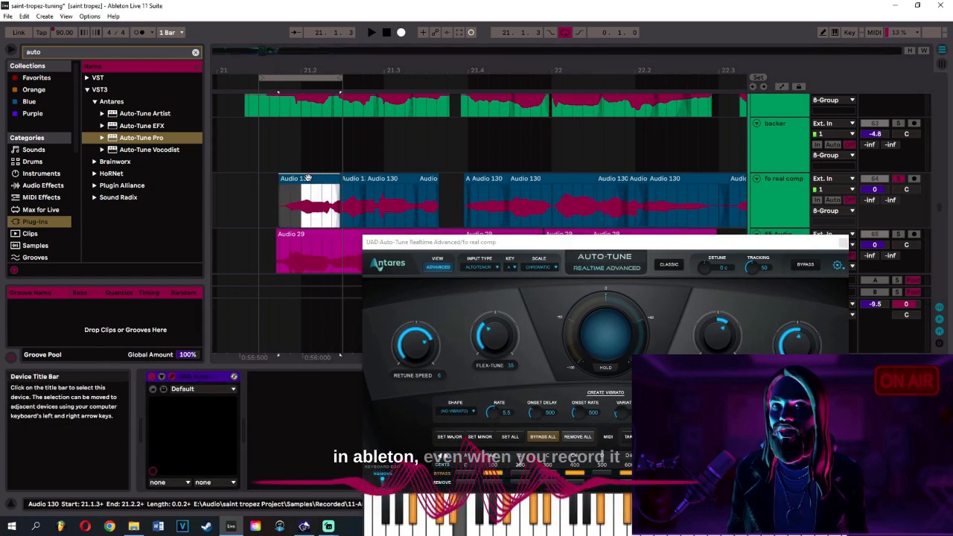
left_click_drag(347, 70, 327, 51)
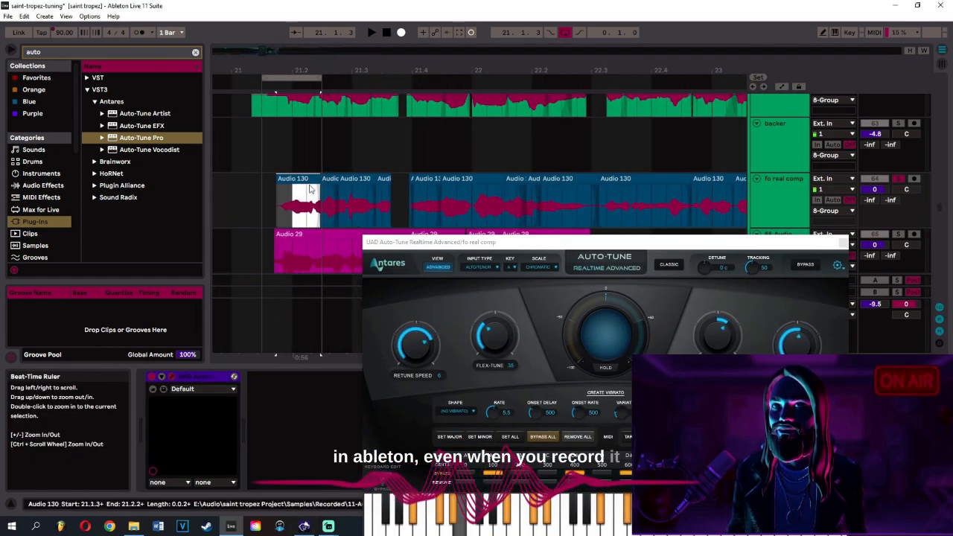
double_click(297, 181)
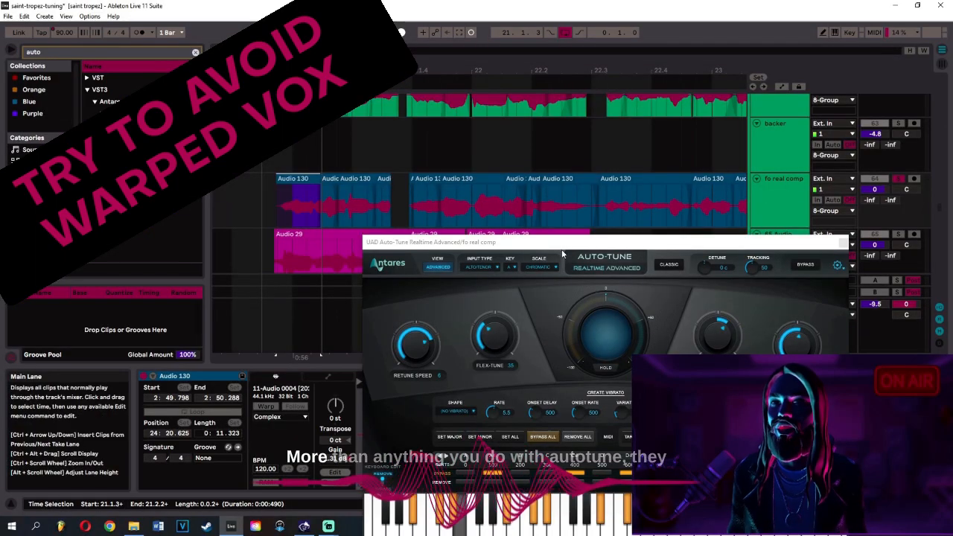
left_click_drag(562, 251, 538, 97)
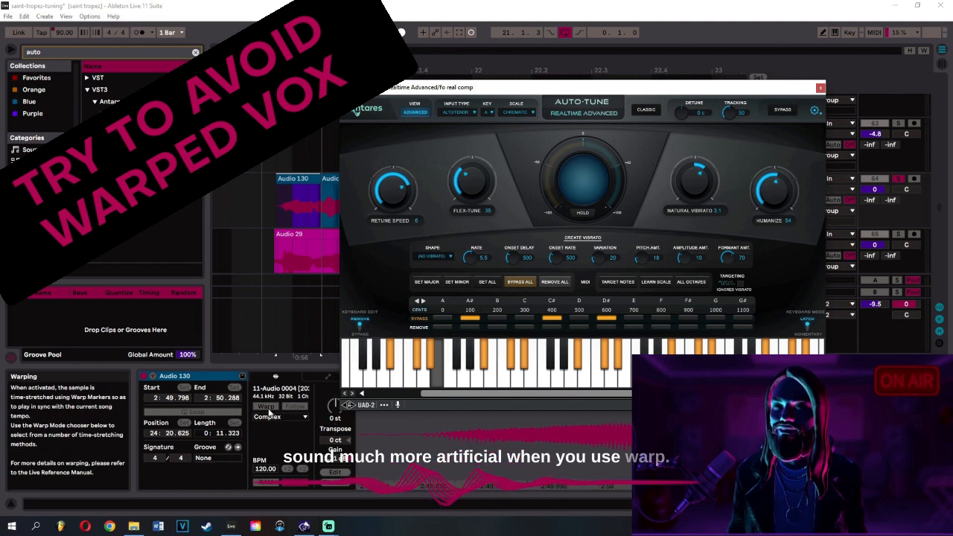
left_click(820, 88)
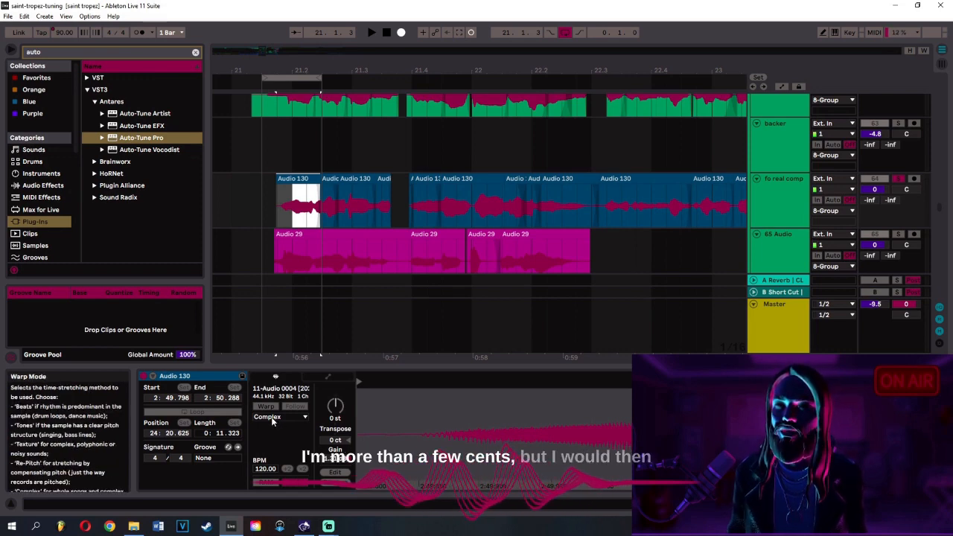
- Select the first Audio 130 clip's range and reopen Auto-Tune on the fo real comp track
left_click(317, 75)
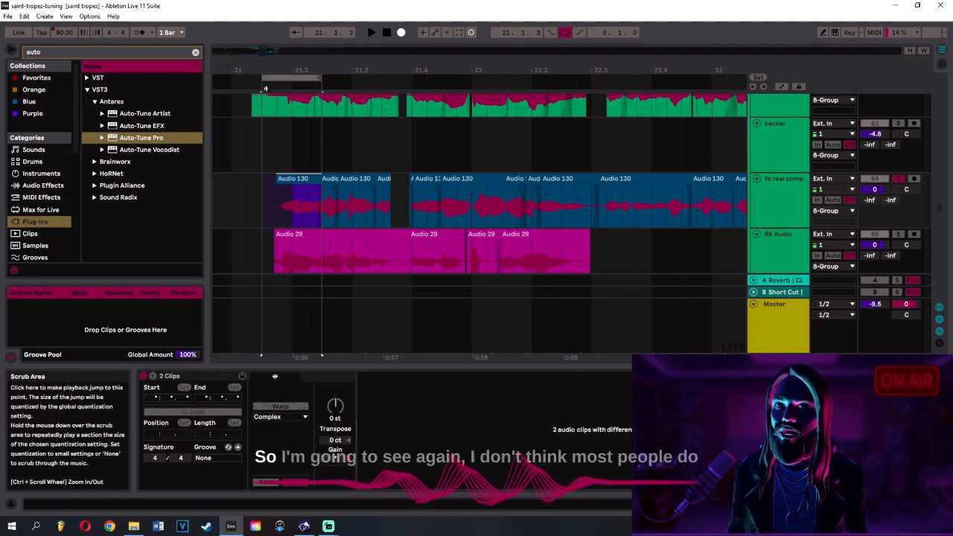
left_click(298, 179)
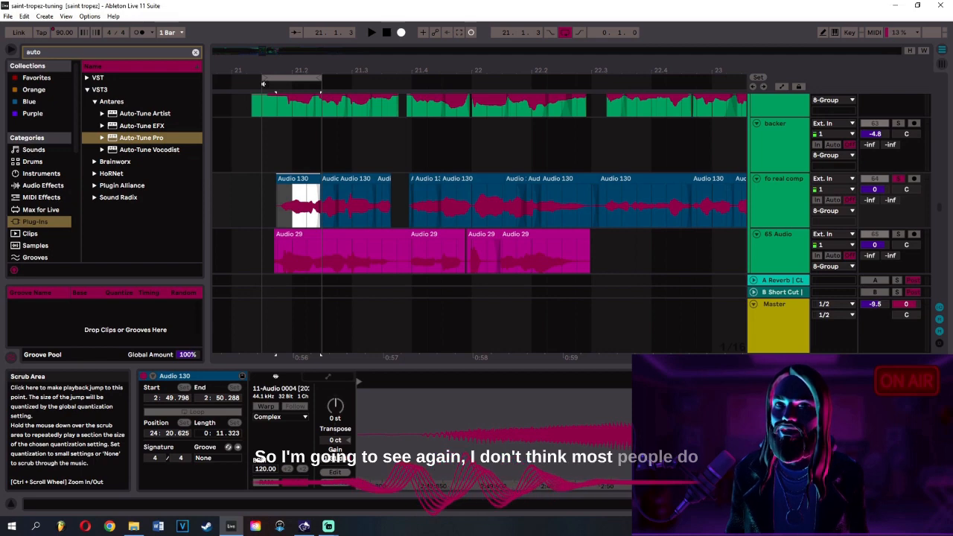
left_click(785, 199)
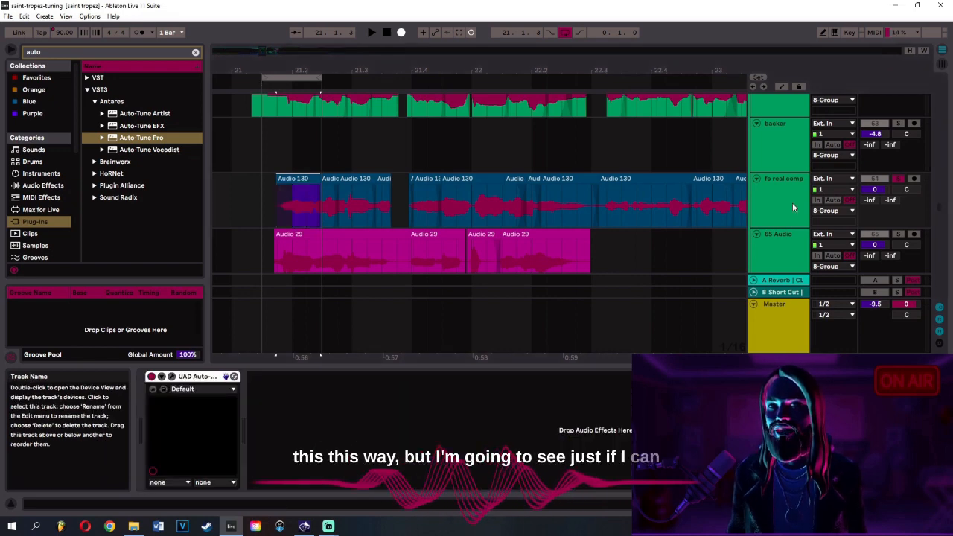
left_click(172, 376)
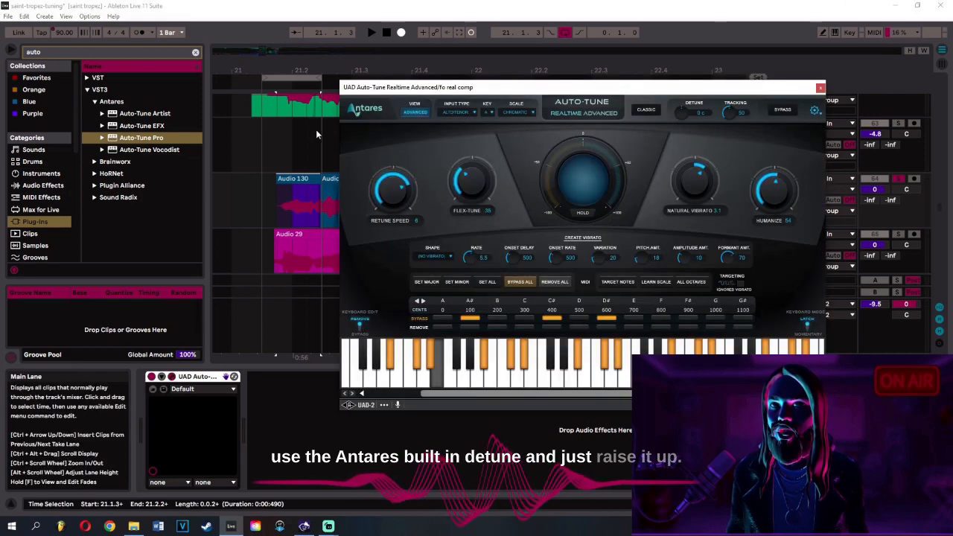
- Move the loop to start at 21.1.1 with a length of 0.1.0 and play it through Auto-Tune
left_click(292, 75)
left_click_drag(293, 75, 280, 71)
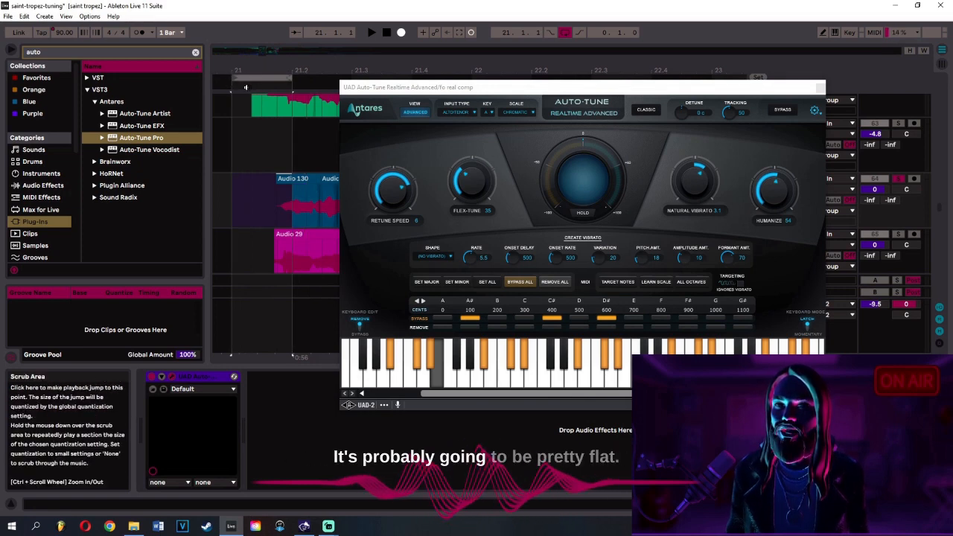
left_click(246, 87)
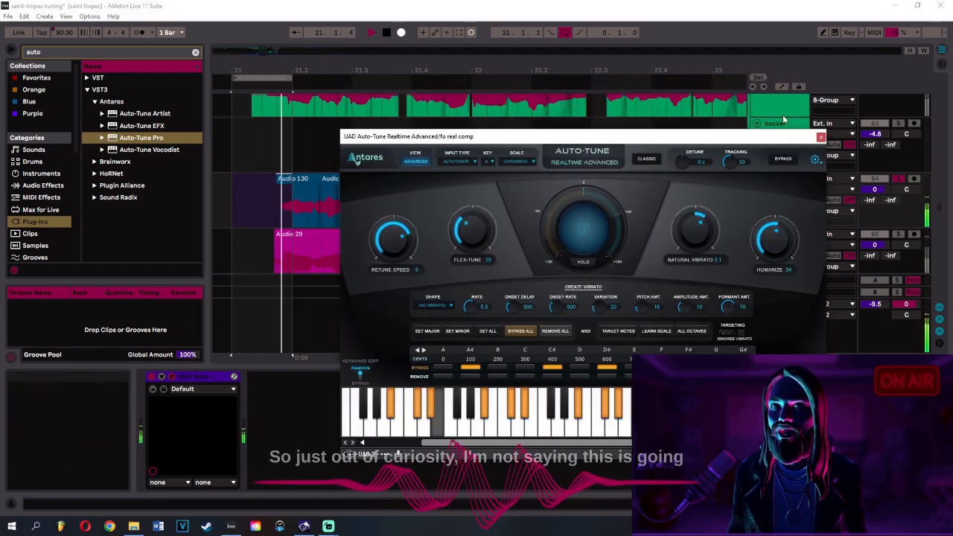
- Show the arrangement's automation and extend the loop to a length of 0.1.1 around the opening clip
left_click(781, 87)
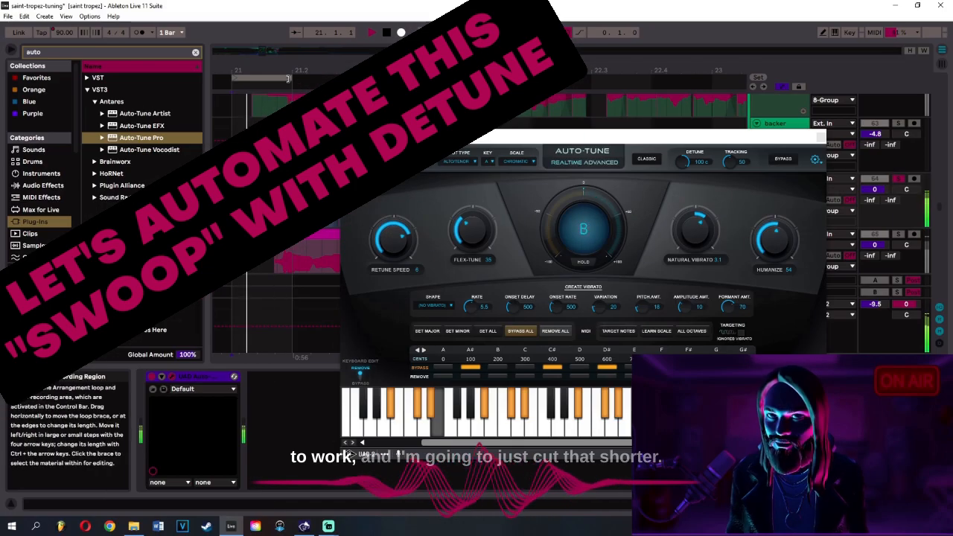
left_click(311, 79)
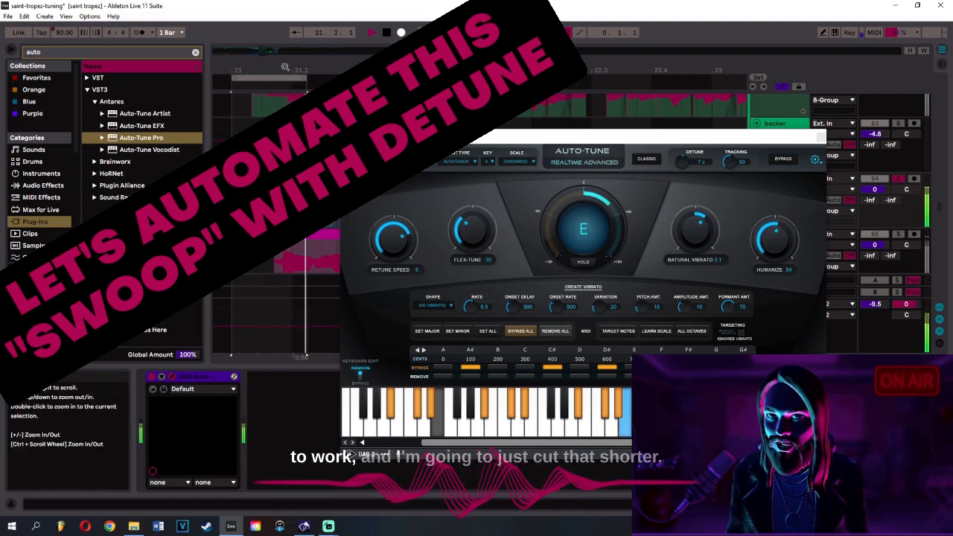
left_click_drag(289, 70, 289, 92)
- Drop the fo real comp Detune automation from 100 c to 0.50 around 21.2.1, and trim the first Audio 130 clip's start to 21.1.4
left_click(307, 315)
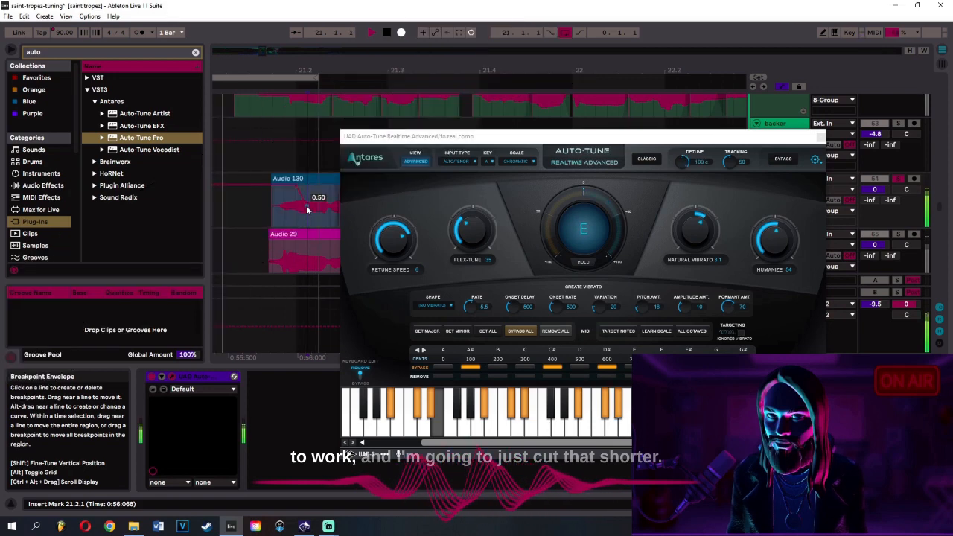
left_click_drag(309, 70, 306, 205)
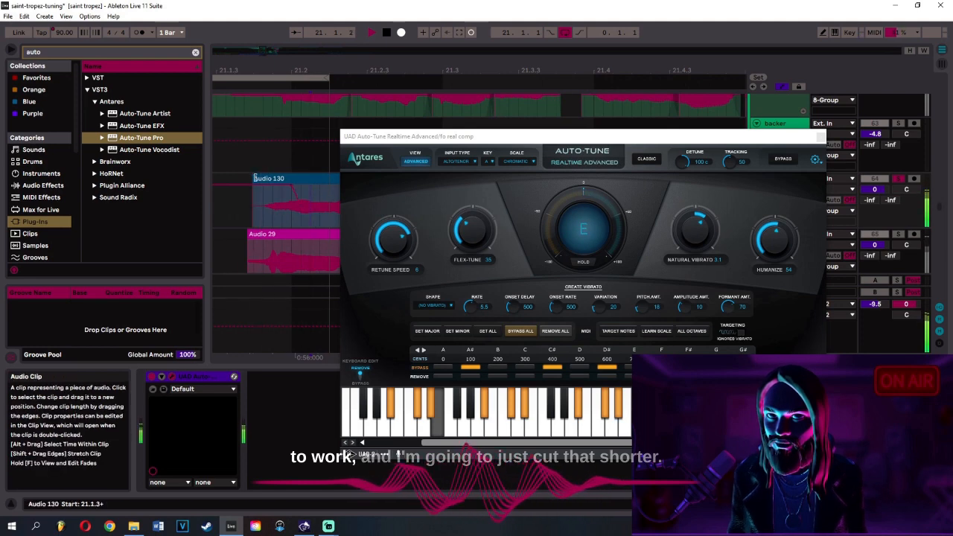
left_click_drag(254, 178, 275, 180)
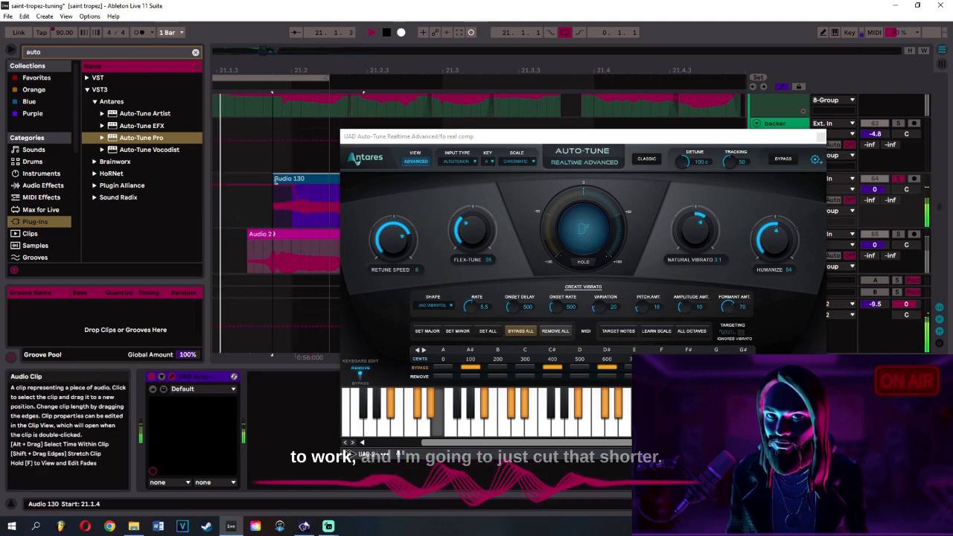
- Hide the arrangement's automation and give the first Audio 130 clip a short fade-in
left_click_drag(291, 71, 295, 106)
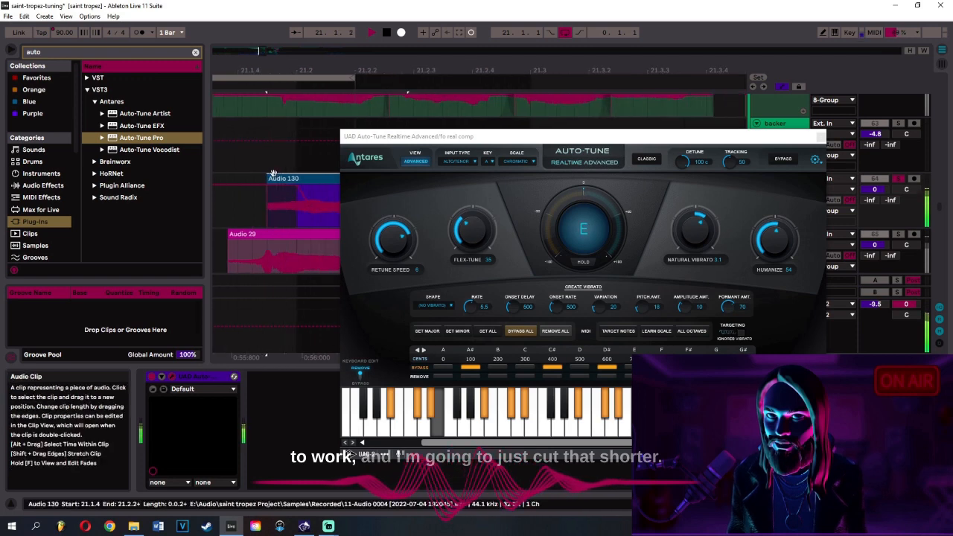
mouse_move(272, 172)
left_mouse_down()
mouse_move(278, 180)
mouse_move(265, 181)
left_mouse_up()
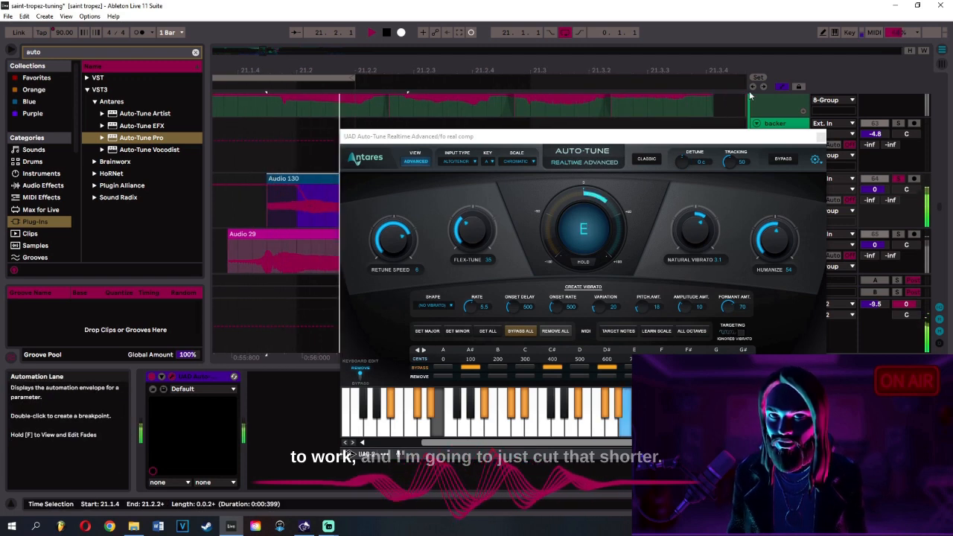
left_click(782, 87)
left_click_drag(269, 185, 273, 188)
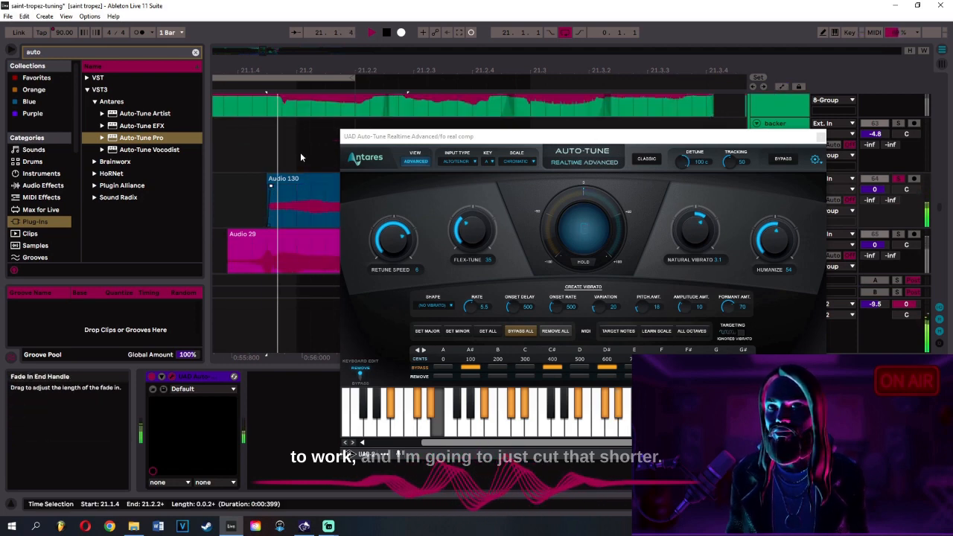
left_click(386, 32)
- Move the Auto-Tune window clear of the opening clips and extend the loop from 21.1.1 to a length of 0.3.0
left_click_drag(306, 72, 304, 3)
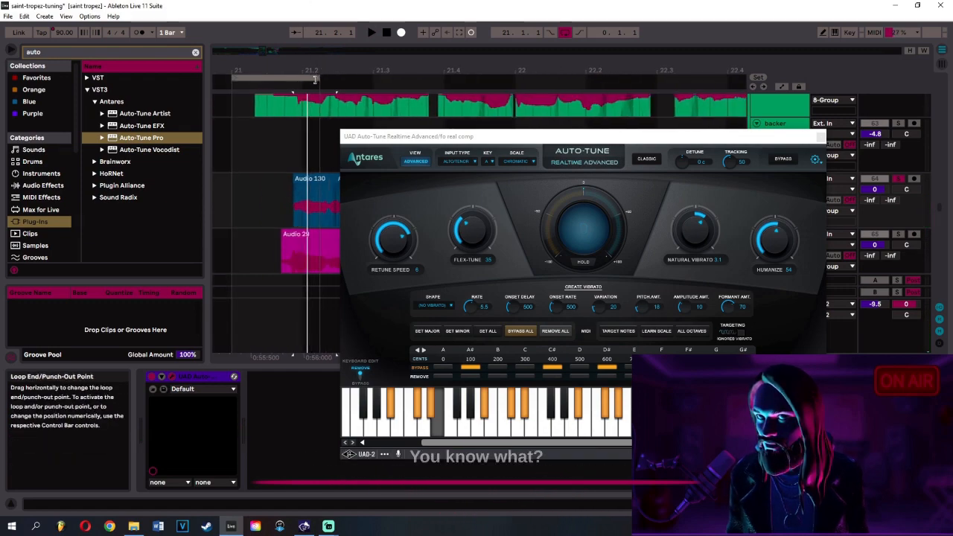
left_click_drag(392, 138, 527, 166)
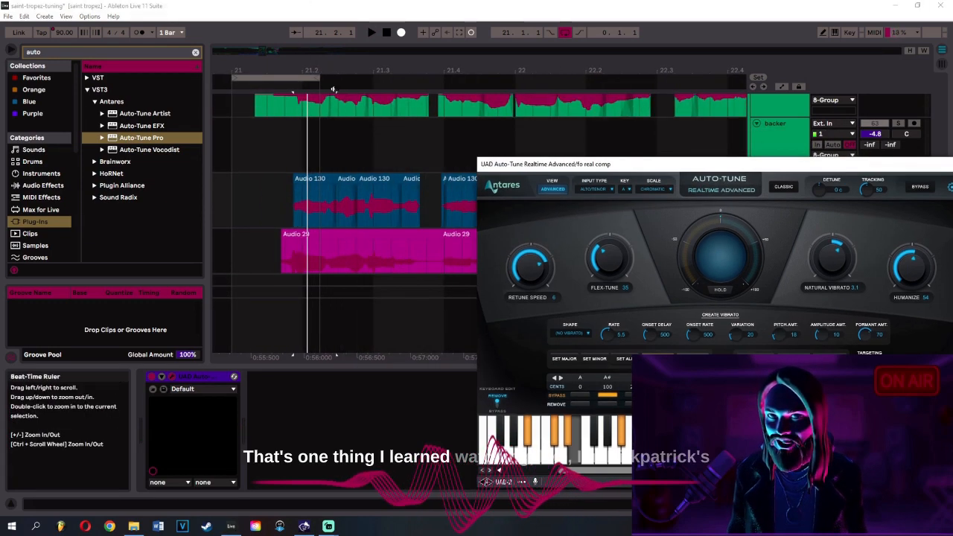
left_click_drag(587, 163, 520, 148)
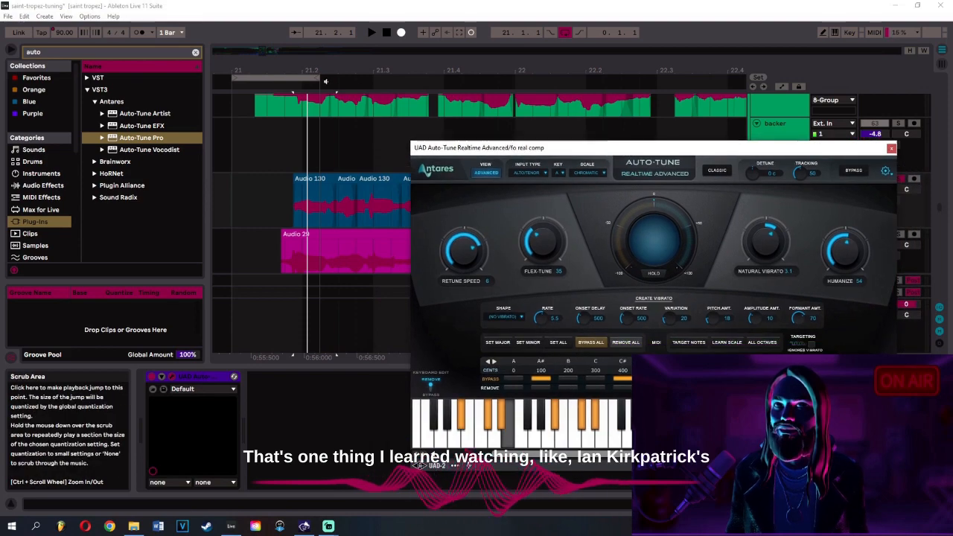
left_click_drag(321, 76, 443, 78)
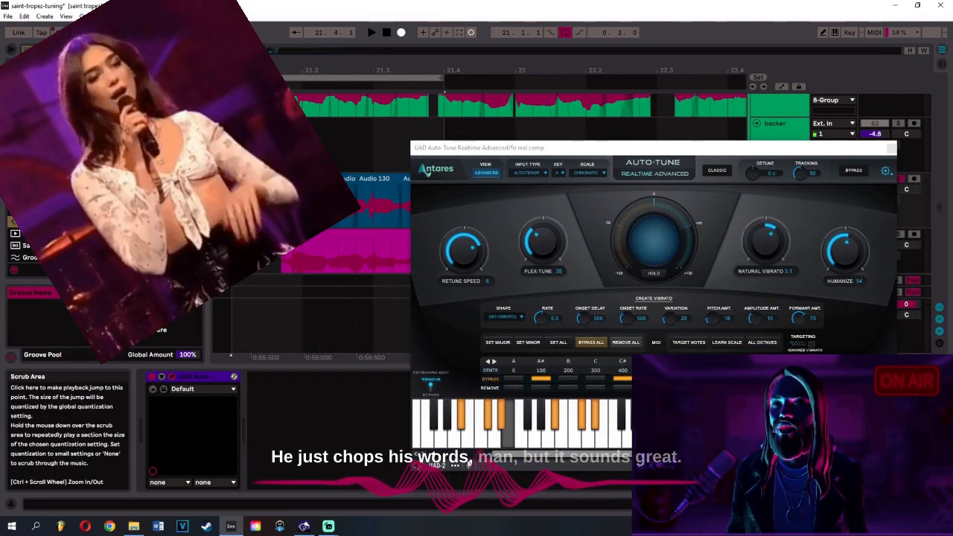
left_click_drag(470, 147, 516, 155)
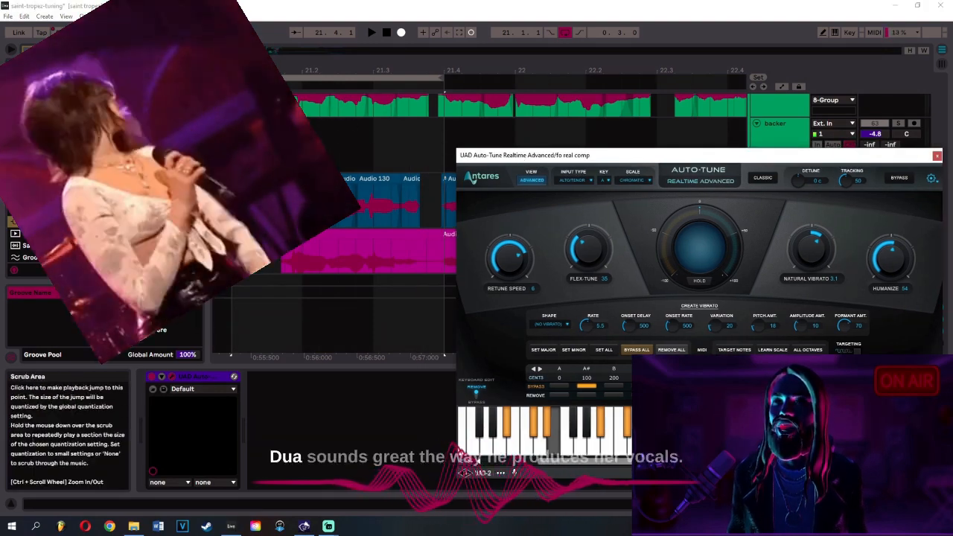
left_click_drag(439, 79, 419, 79)
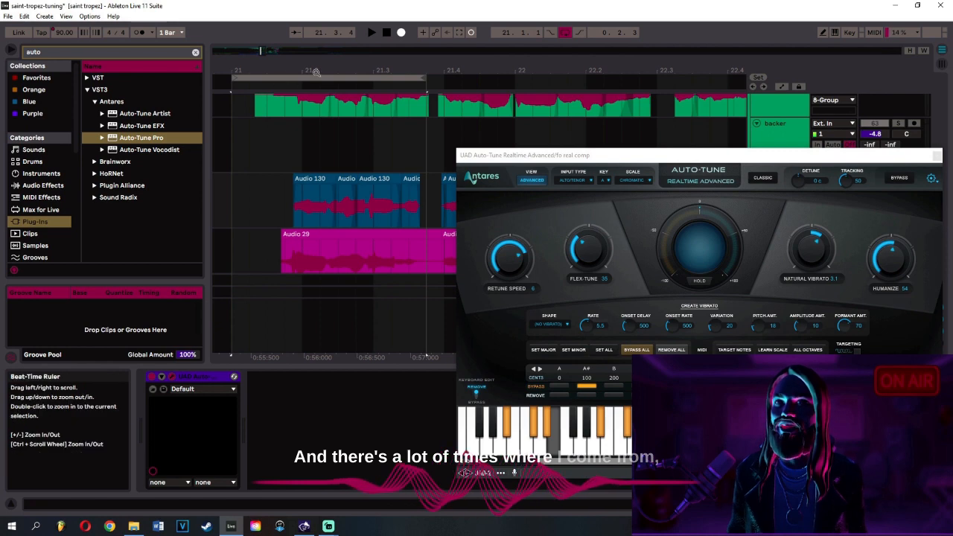
left_click_drag(315, 72, 301, 71)
left_click_drag(412, 79, 430, 80)
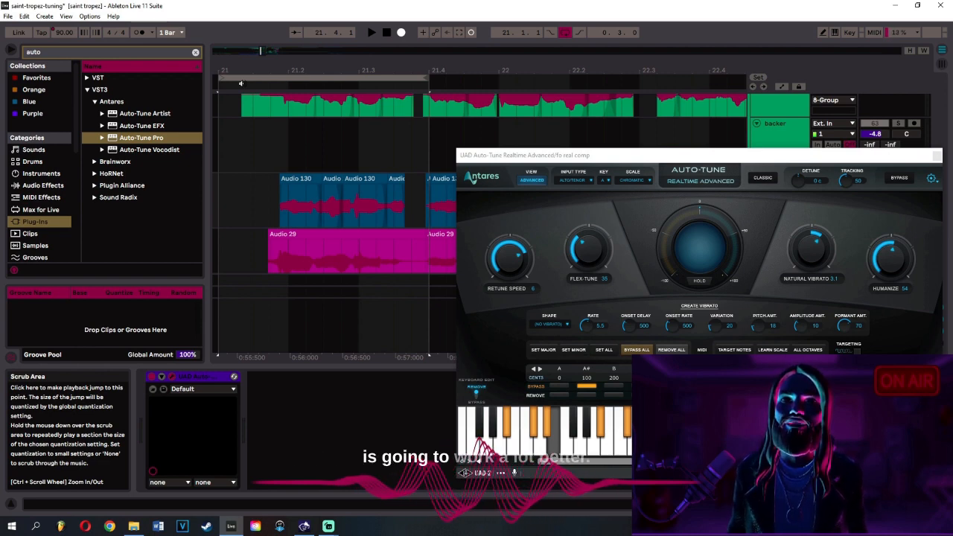
- Play the loop from near its start to check the opening word, and select the first Audio 130 clip
left_click(241, 83)
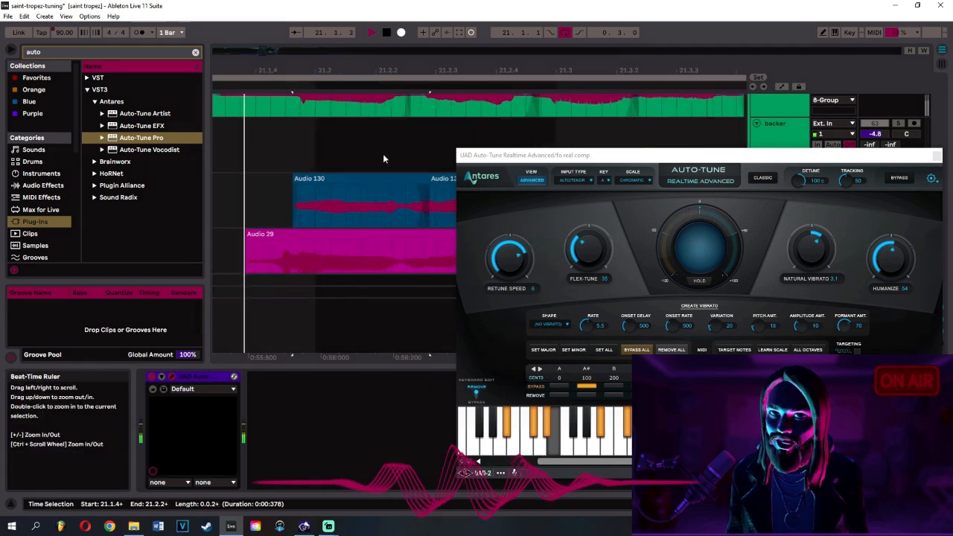
left_click(361, 177)
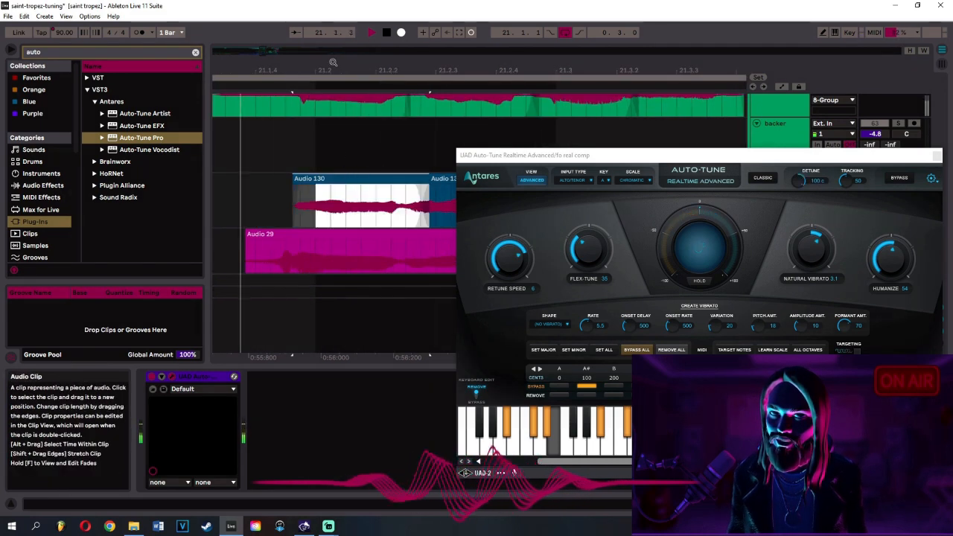
key("space")
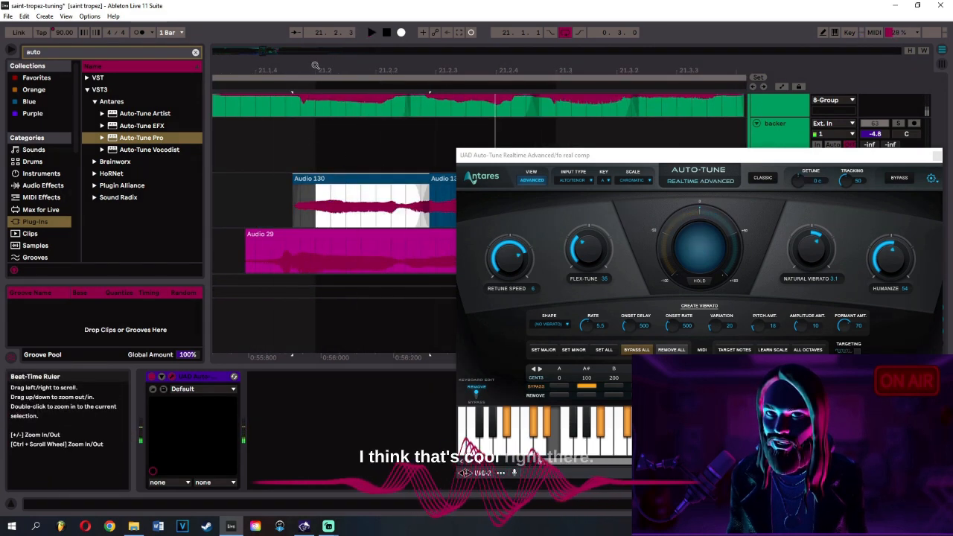
- Uncover the fo real comp track and nudge the first Audio 130 clip slightly earlier, off the next clip
left_click_drag(316, 66, 417, 160)
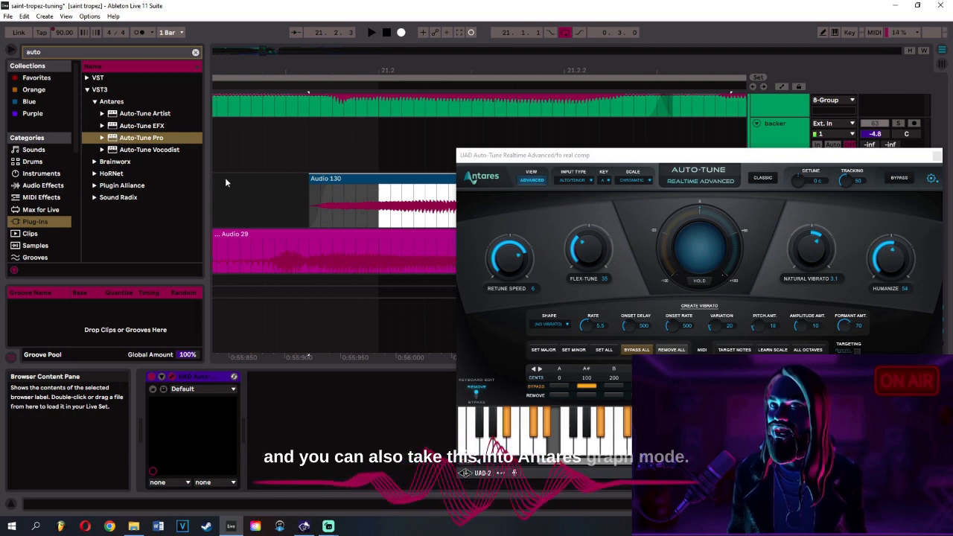
left_click_drag(413, 70, 325, 18)
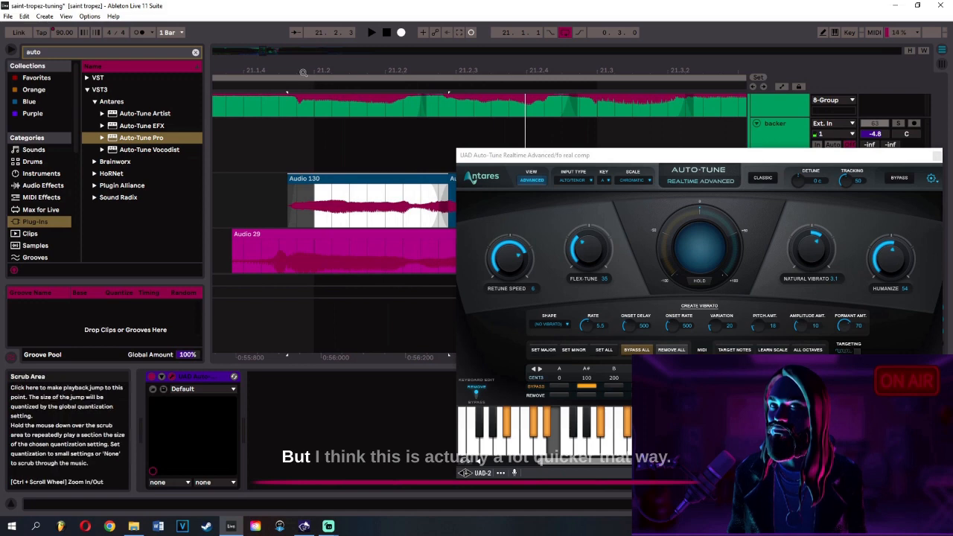
left_click_drag(303, 70, 428, 234)
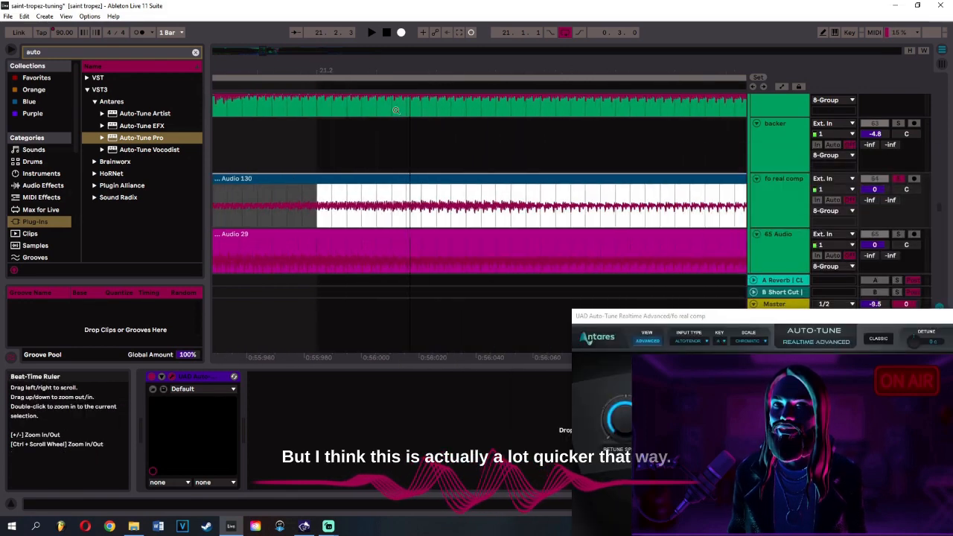
left_click_drag(394, 110, 396, 32)
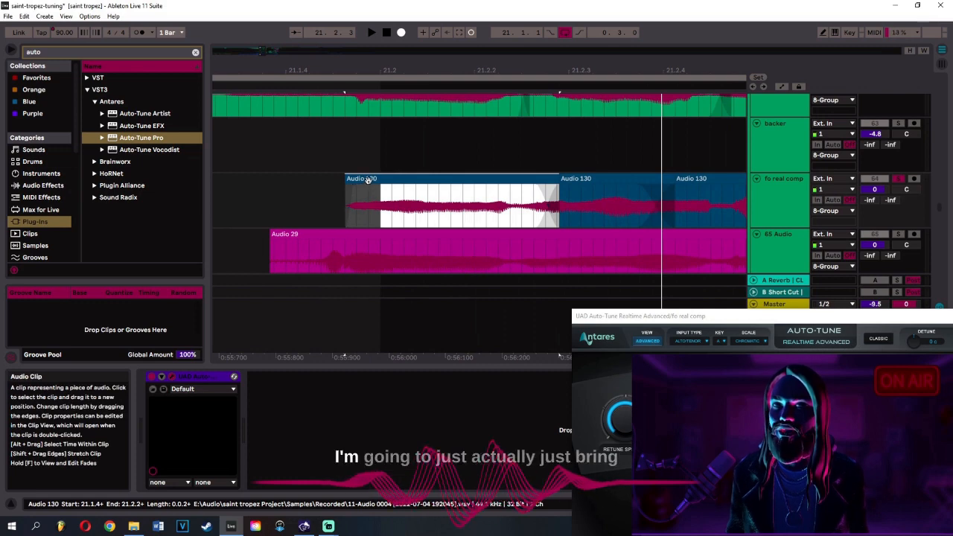
left_click_drag(351, 75, 379, 176)
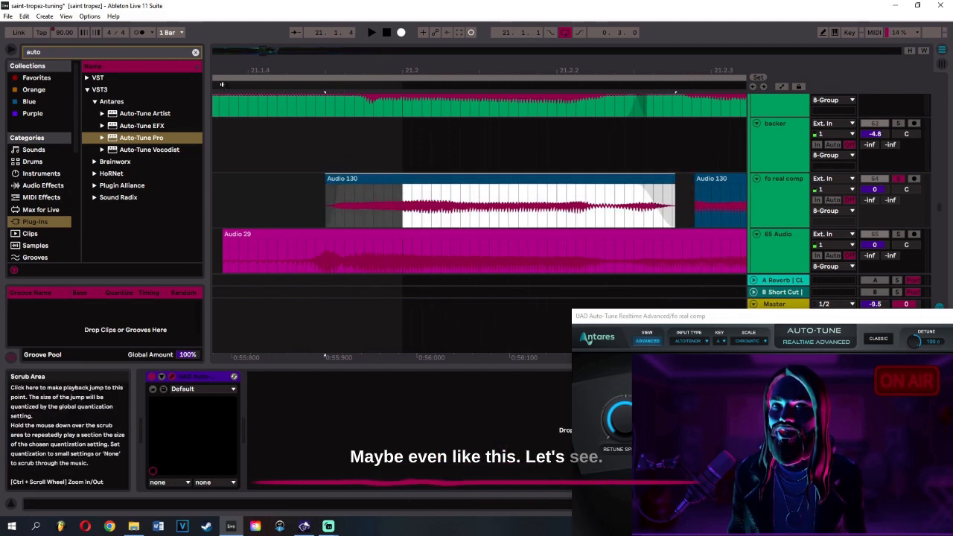
- Play the loop from its start to check the timing of the nudged first Audio 130 clip
left_click(222, 85)
left_click(387, 33)
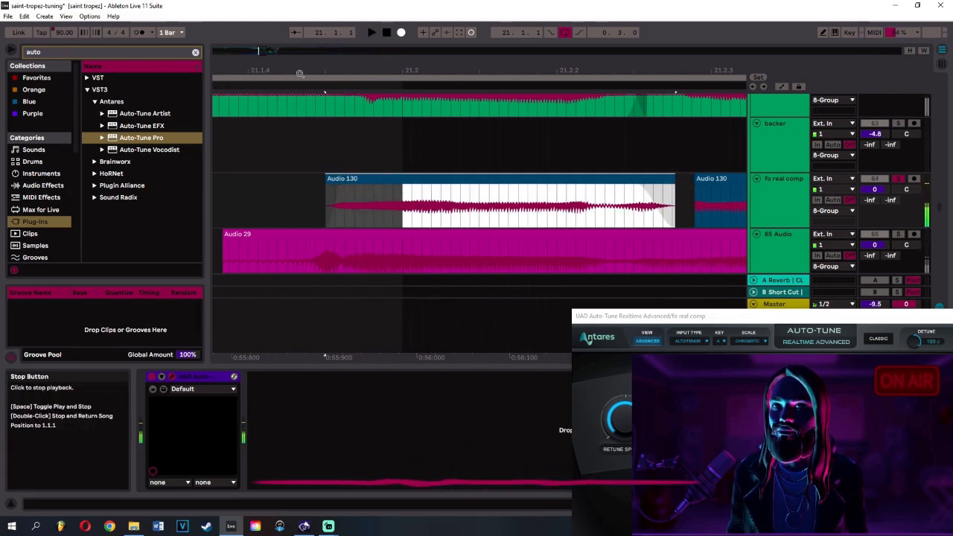
left_click(233, 88)
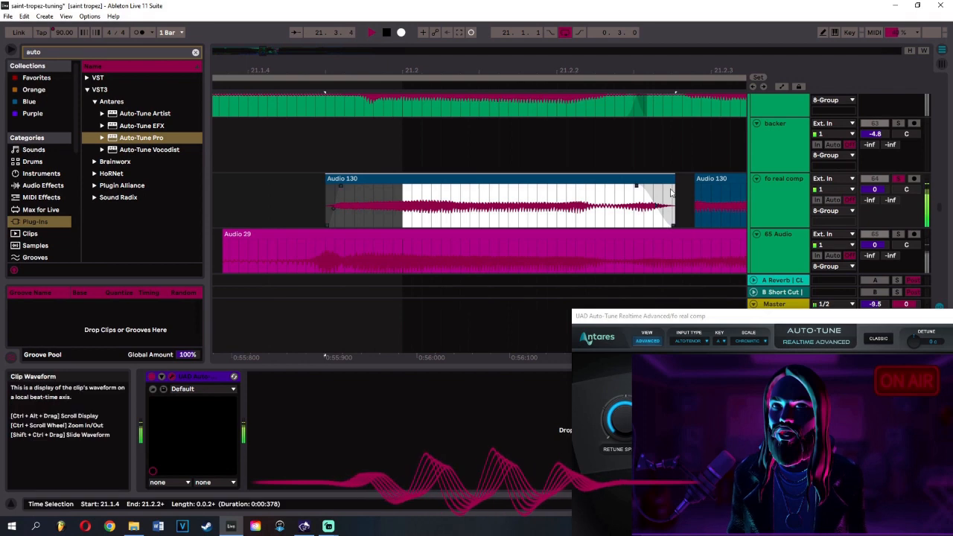
left_click(387, 32)
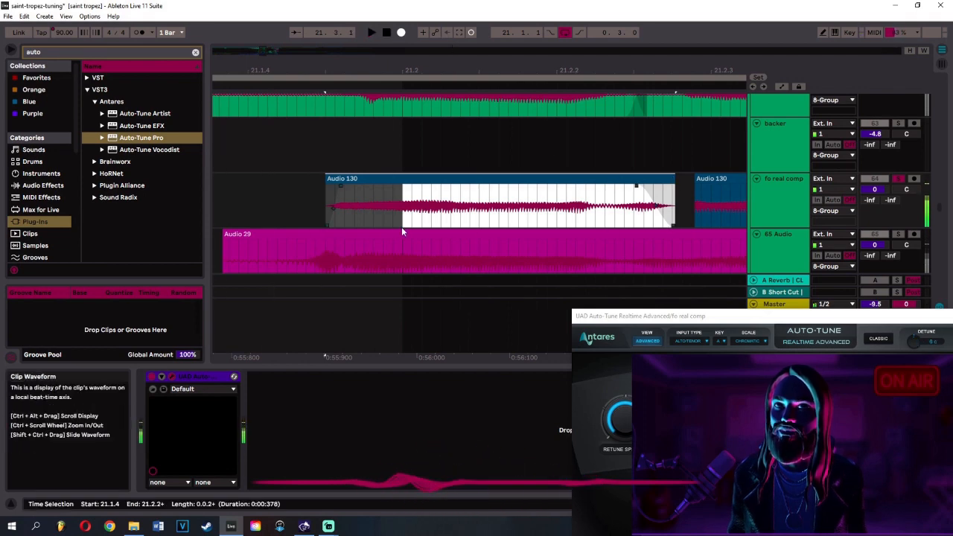
- Nudge the first Audio 130 clip slightly later, extend its end to the next clip and crossfade the two
left_click(358, 181)
left_click_drag(357, 180, 357, 180)
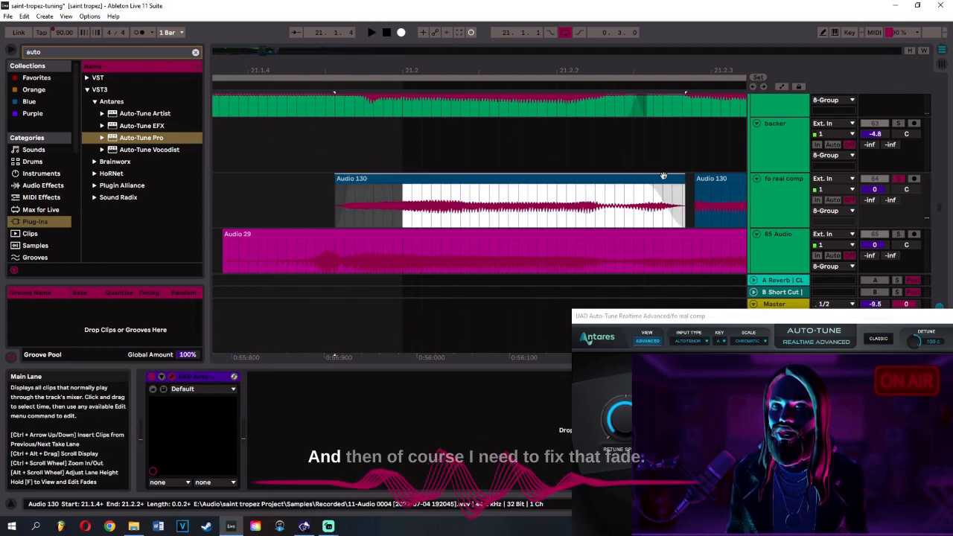
left_click_drag(695, 185, 683, 189)
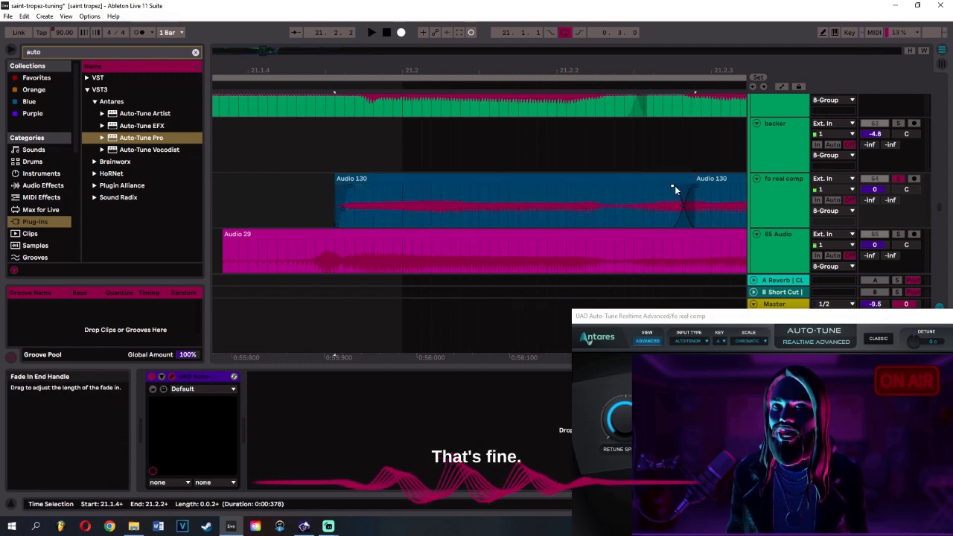
- Show the arrangement's automation again and play a loop starting at 21.1.4 with a length of 0.1.0
left_click(340, 101)
key("space")
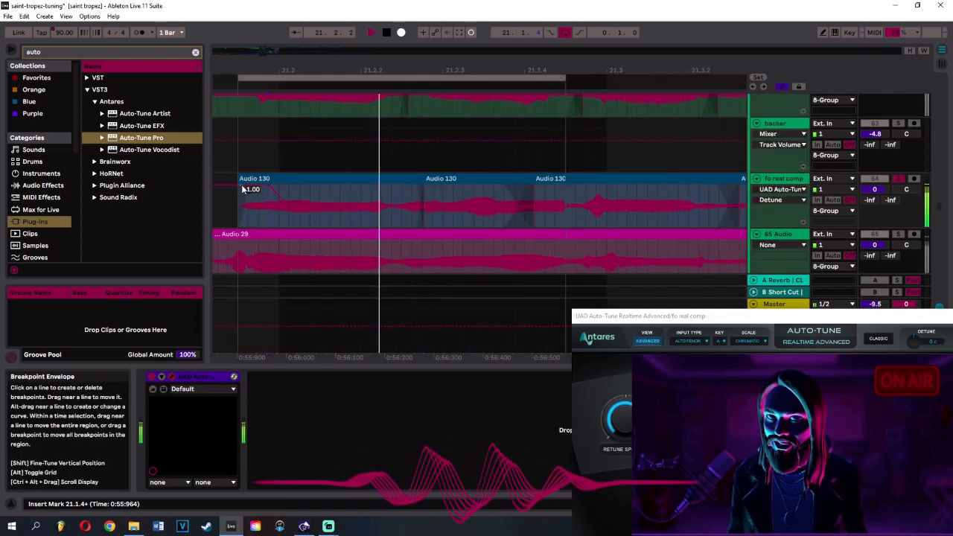
left_click(386, 32)
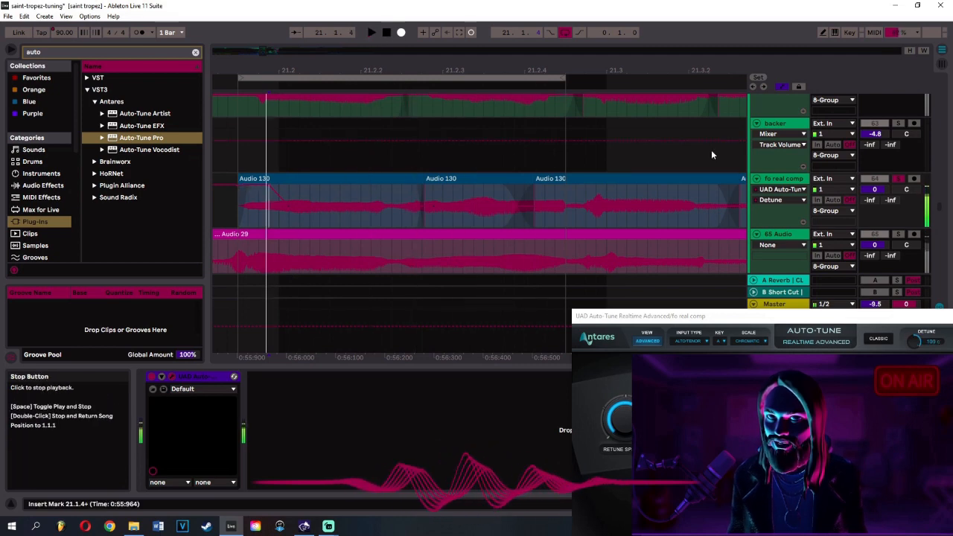
- Display the Retune Speed automation on the fo real comp track, reopen Auto-Tune and raise Retune Speed just after 21.2
left_click(778, 200)
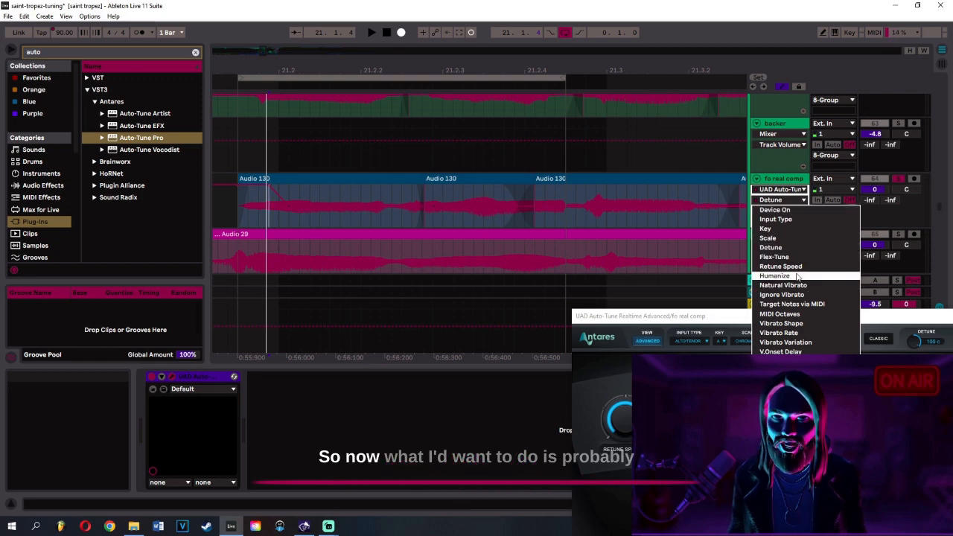
left_click(780, 266)
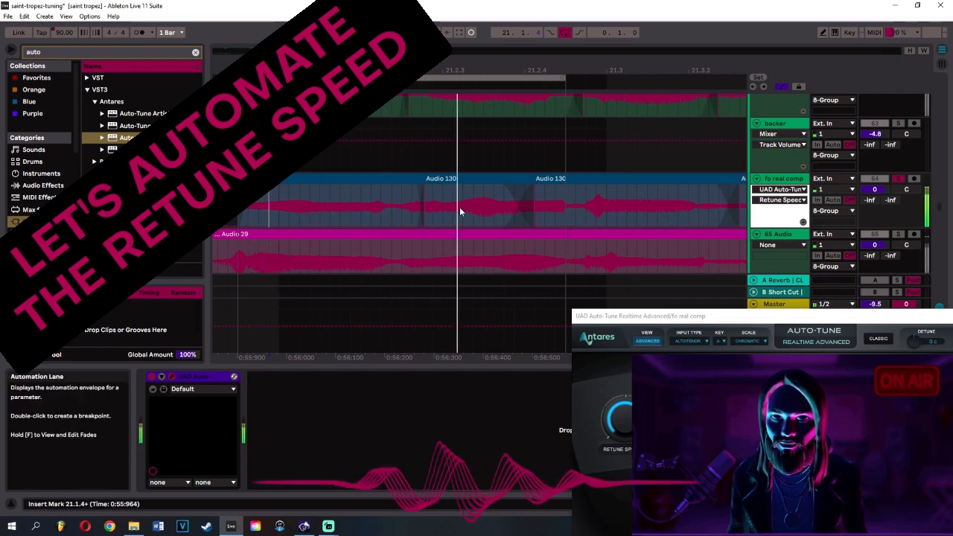
left_click(172, 378)
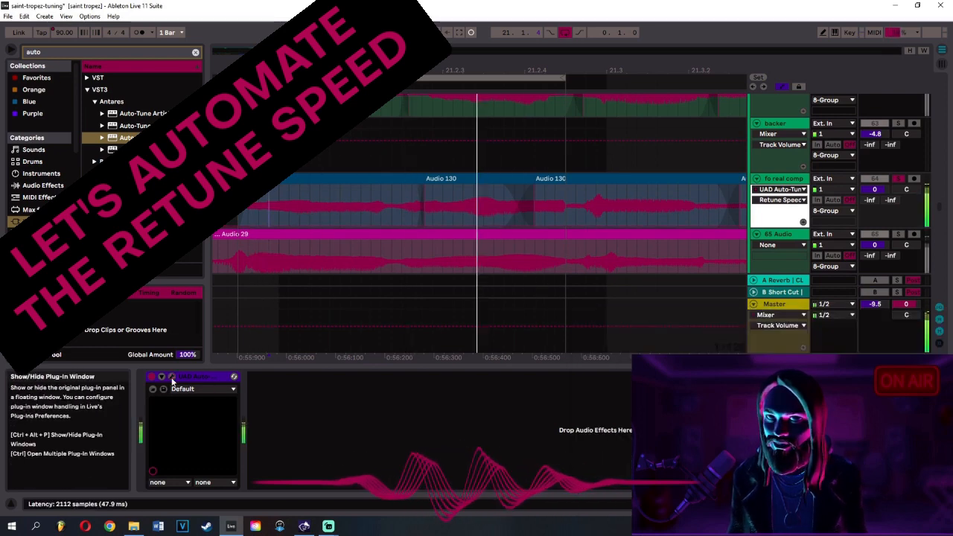
left_click(172, 377)
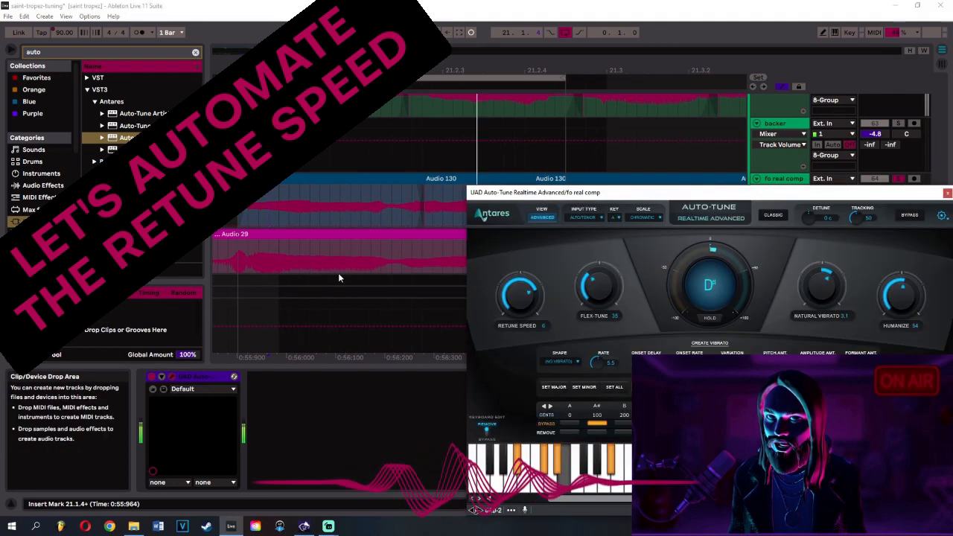
left_click(314, 225)
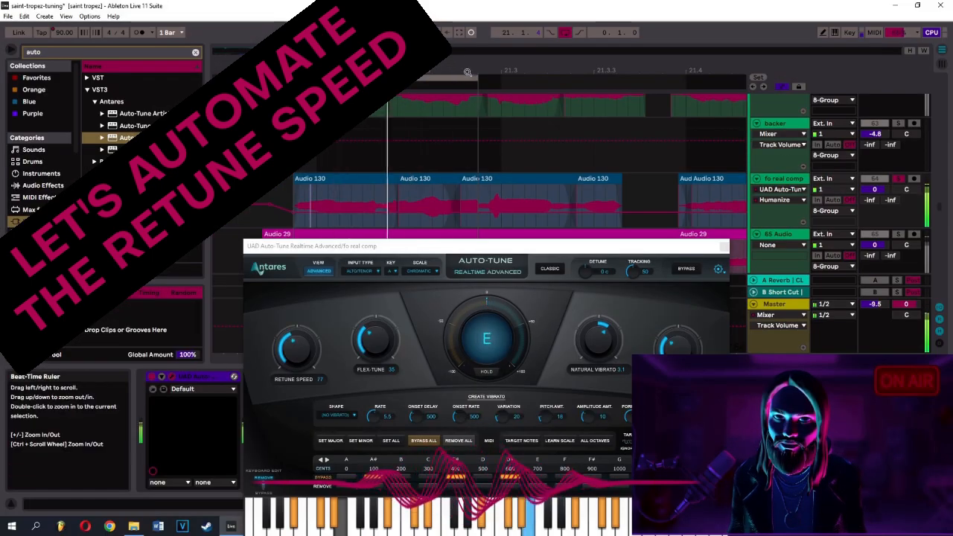
- Lengthen the loop to 0.1.3 and raise the fo real comp Humanize automation to 0.58 around 21.3 during playback
left_click(390, 32)
left_click_drag(487, 73, 500, 90)
key("space")
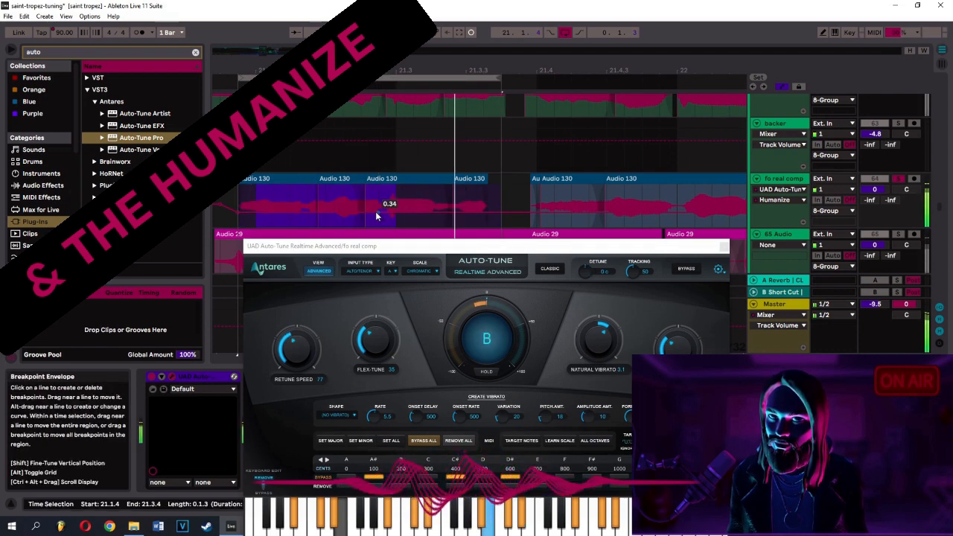
left_click_drag(376, 215, 397, 199)
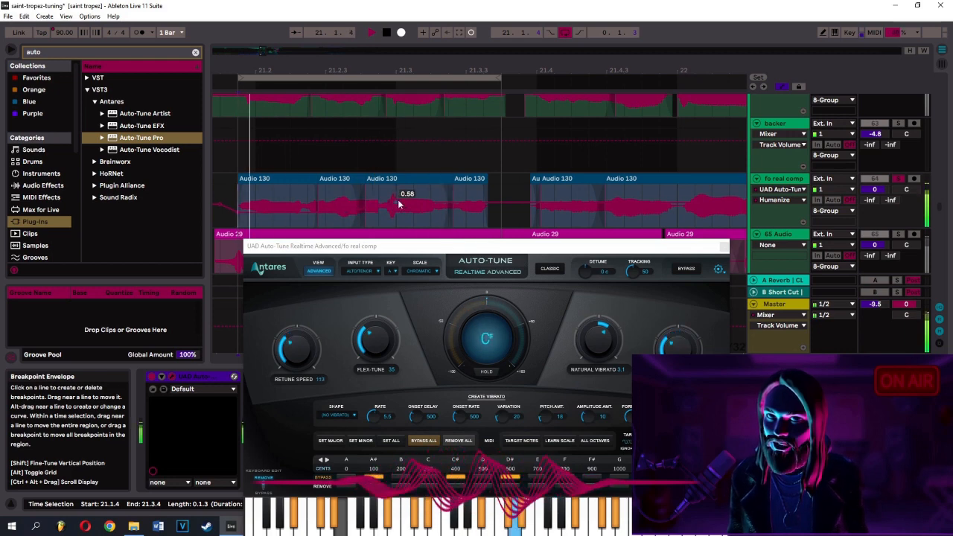
key("space")
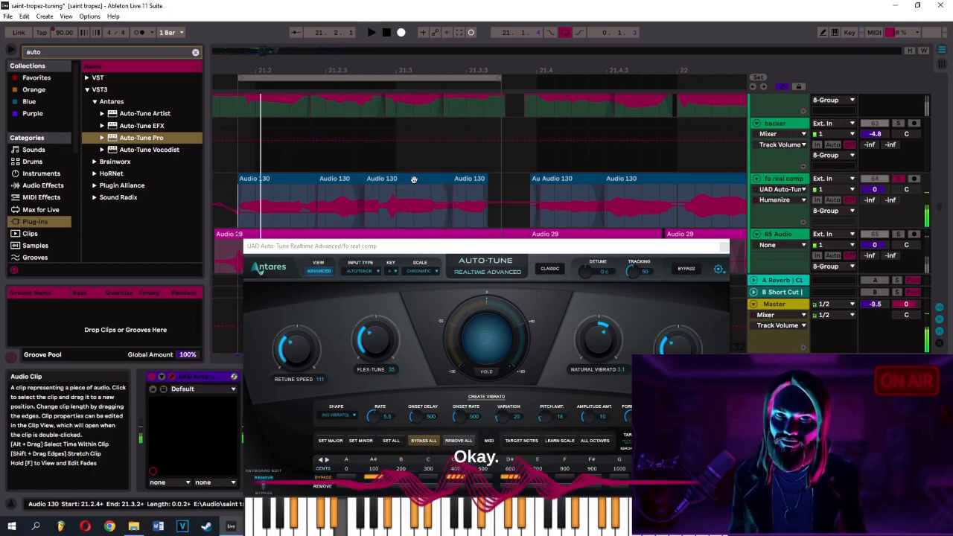
- Display the Retune Speed automation on the fo real comp track and, during loop playback, raise it to 0.61 just before 21.3
left_click(301, 358)
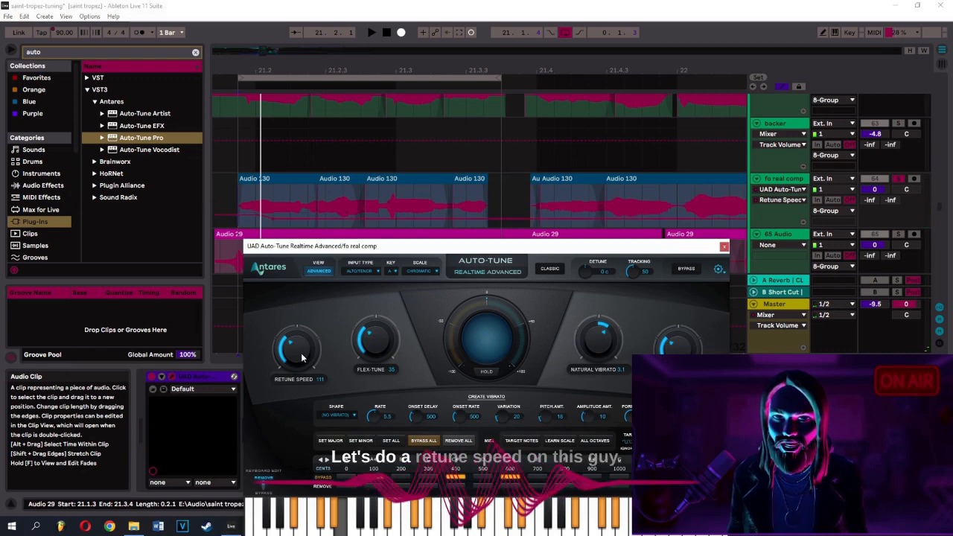
left_click(369, 217)
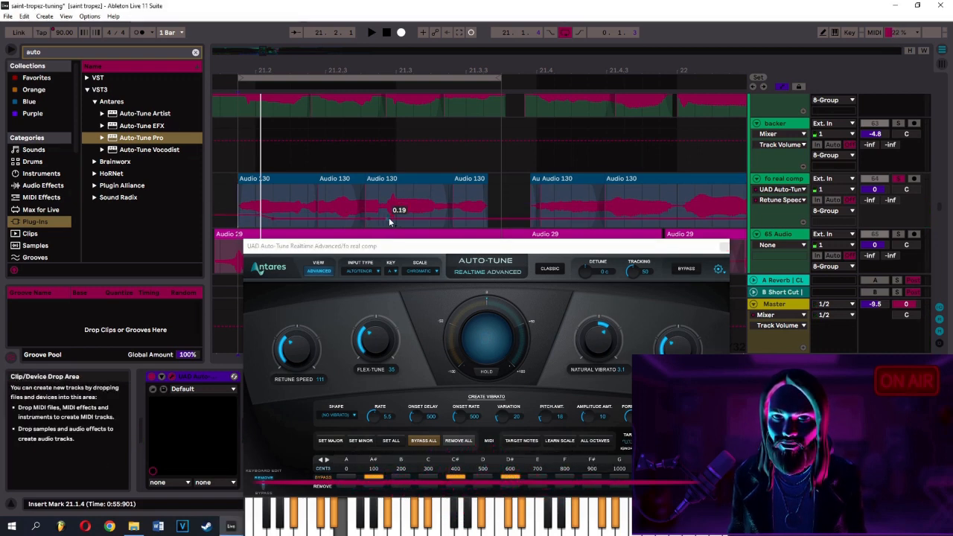
key("space")
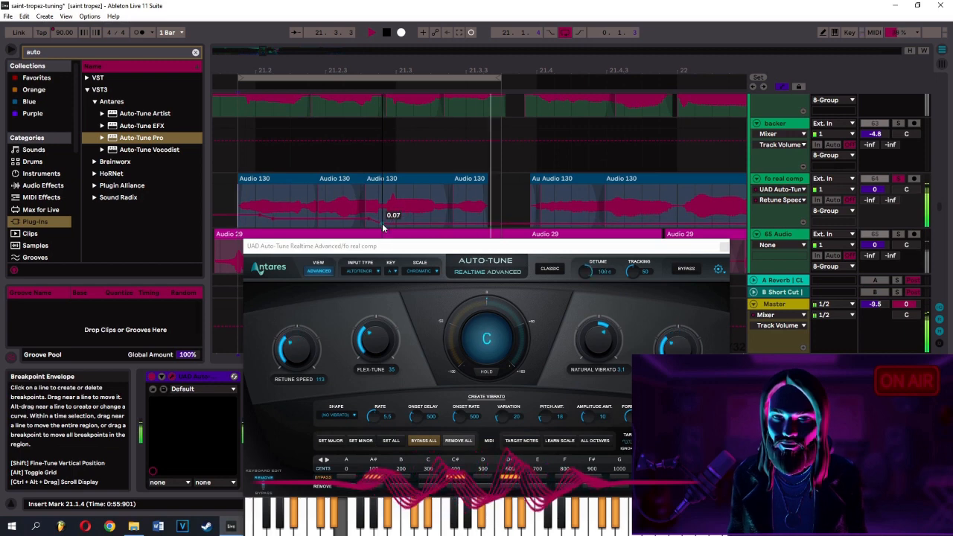
left_click_drag(382, 220, 393, 203)
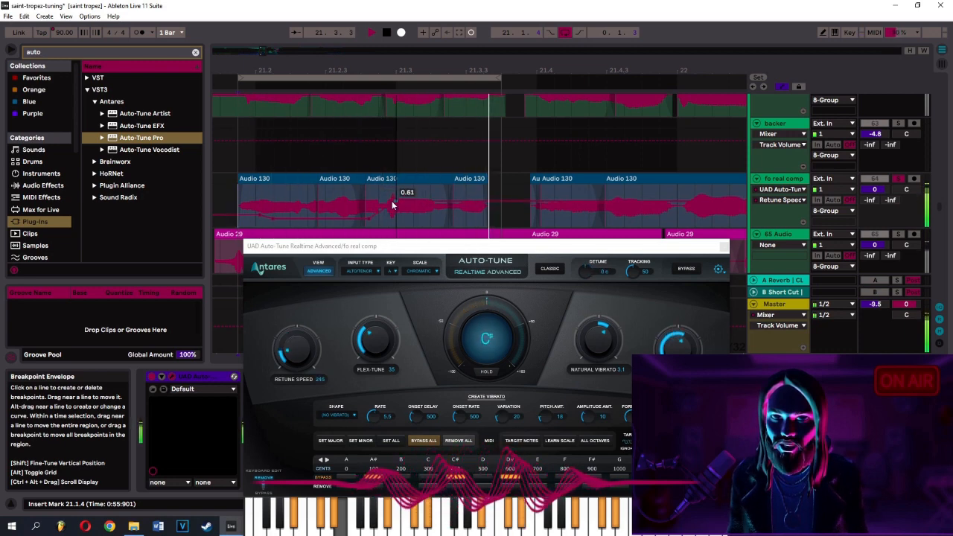
left_click_drag(392, 203, 393, 202)
- Shape the Retune Speed automation to rise from 0.19 to 0.46 at the start of the third Audio 130 clip, with a short dip before 21.3
left_click(349, 219)
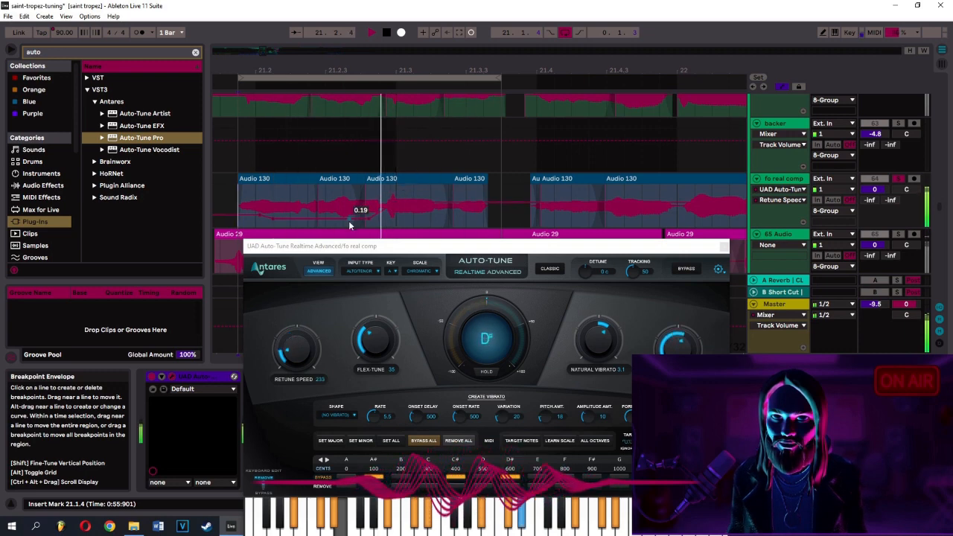
left_click(371, 219)
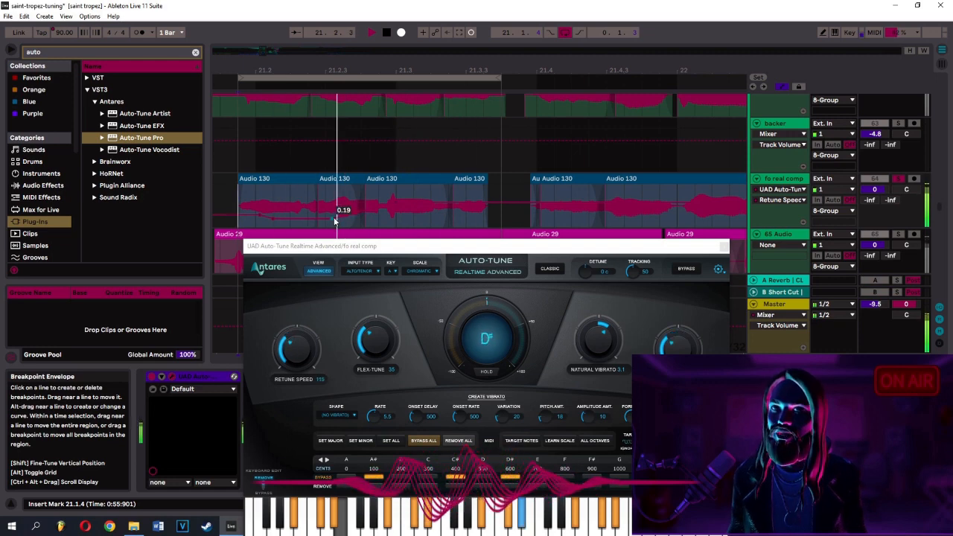
left_click(375, 182)
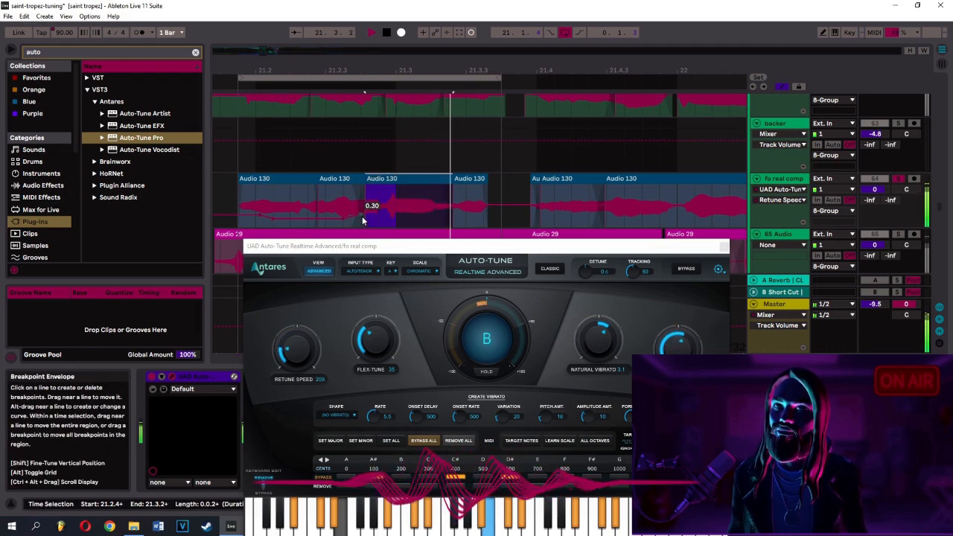
left_click(364, 212)
left_click_drag(377, 209, 378, 219)
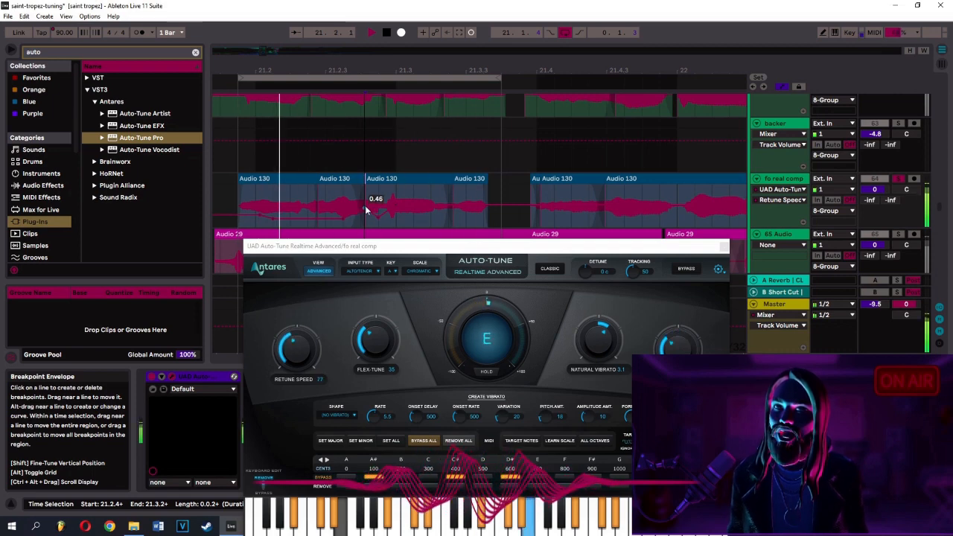
left_click_drag(378, 216, 378, 222)
key("space")
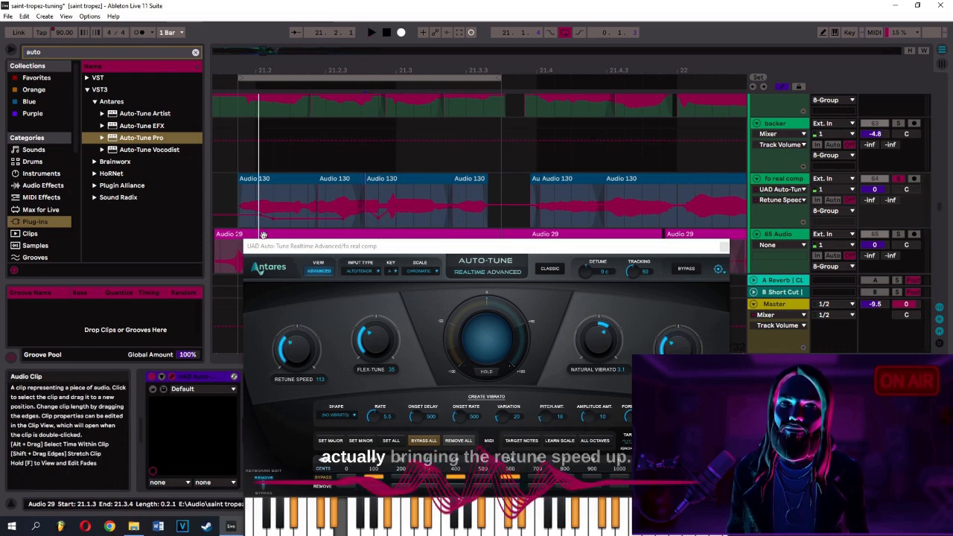
- Play the loop from 21.2.2 and examine the fo real comp clips and fades between 21.2 and 22.2
left_click(307, 158)
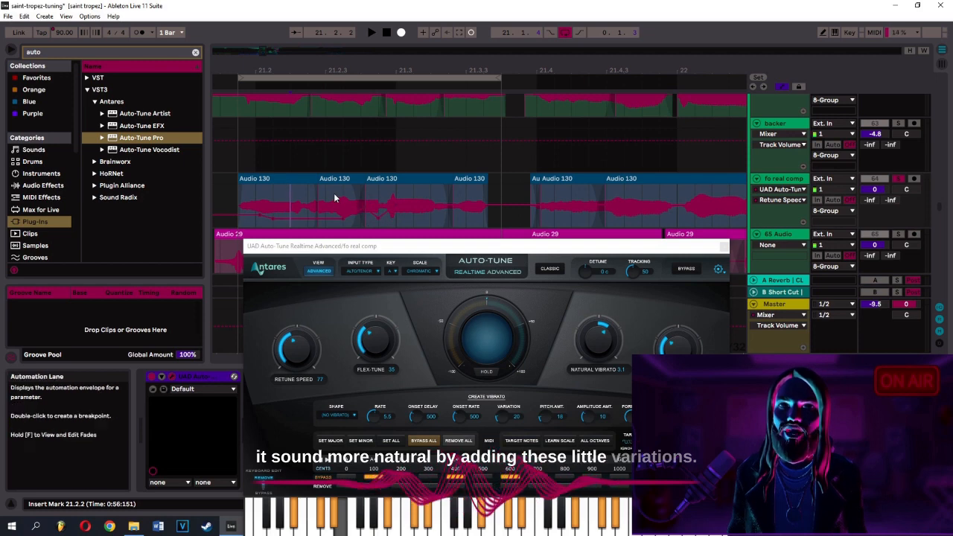
key("space")
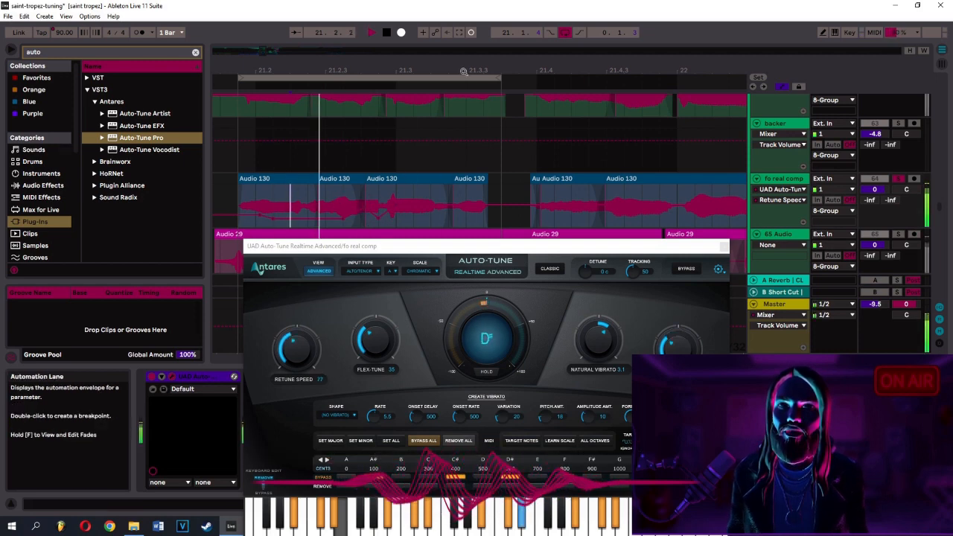
left_click_drag(411, 70, 398, 55)
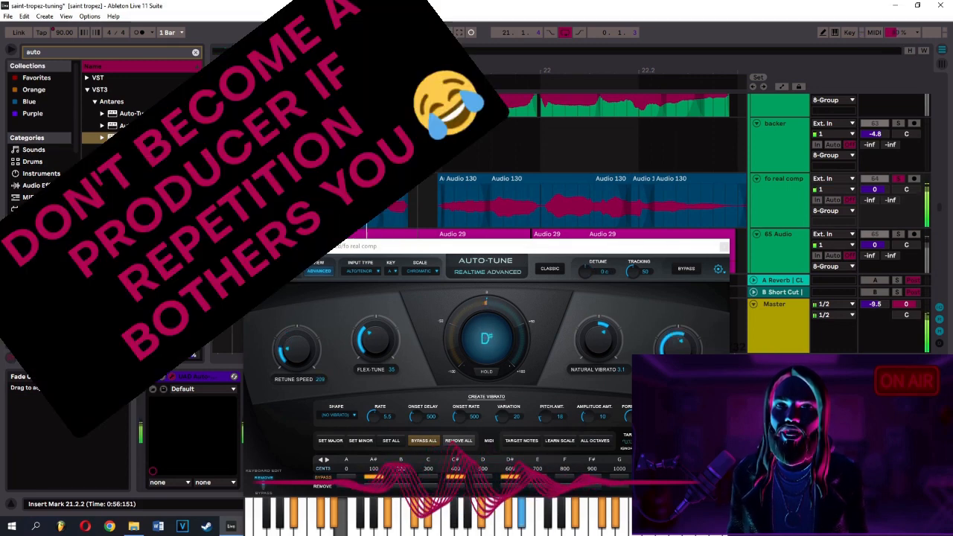
left_click_drag(295, 70, 295, 115)
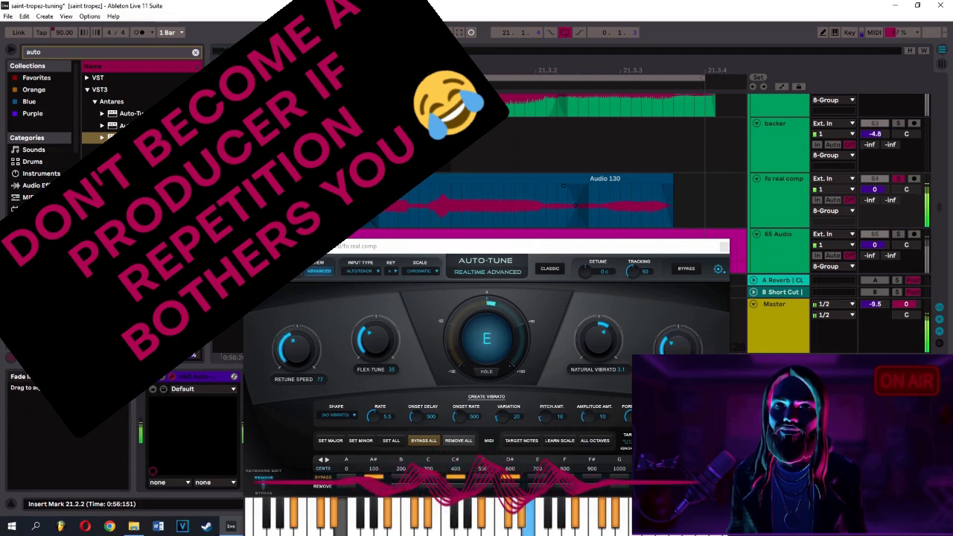
left_click_drag(321, 70, 321, 18)
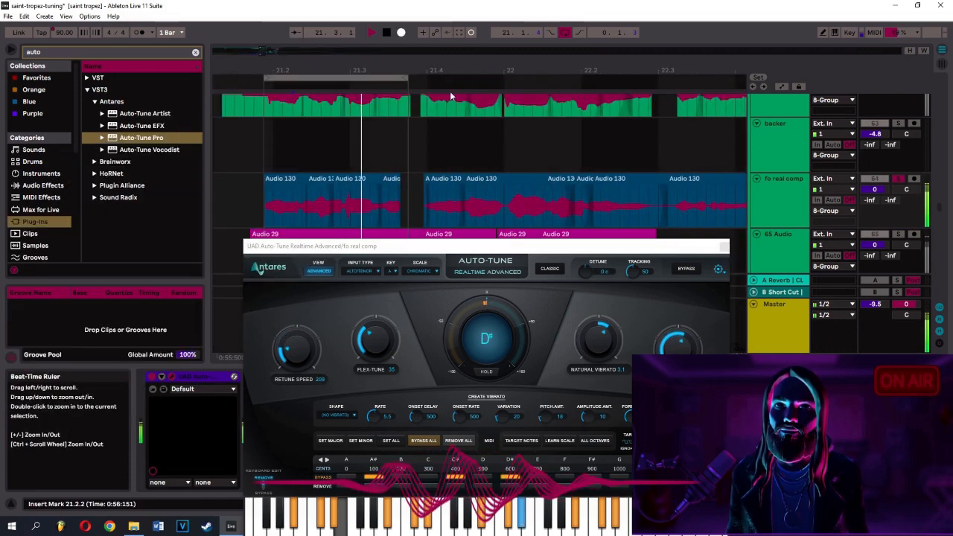
- Show the fo real comp Humanize automation, lower it to 0.18 at the end of the last clip before 21.4, and save the set
left_click(387, 177)
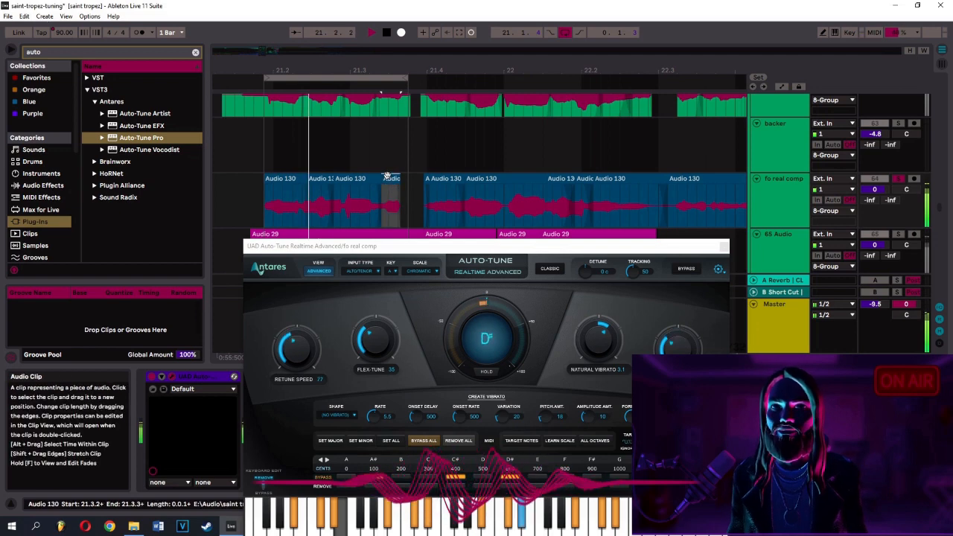
left_click(783, 86)
left_click(783, 199)
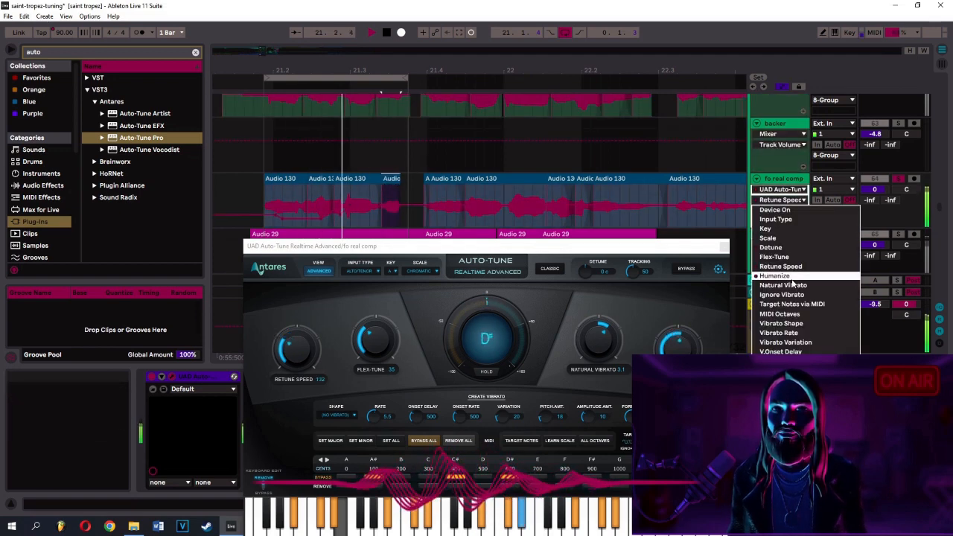
left_click(774, 275)
left_click_drag(378, 205, 379, 242)
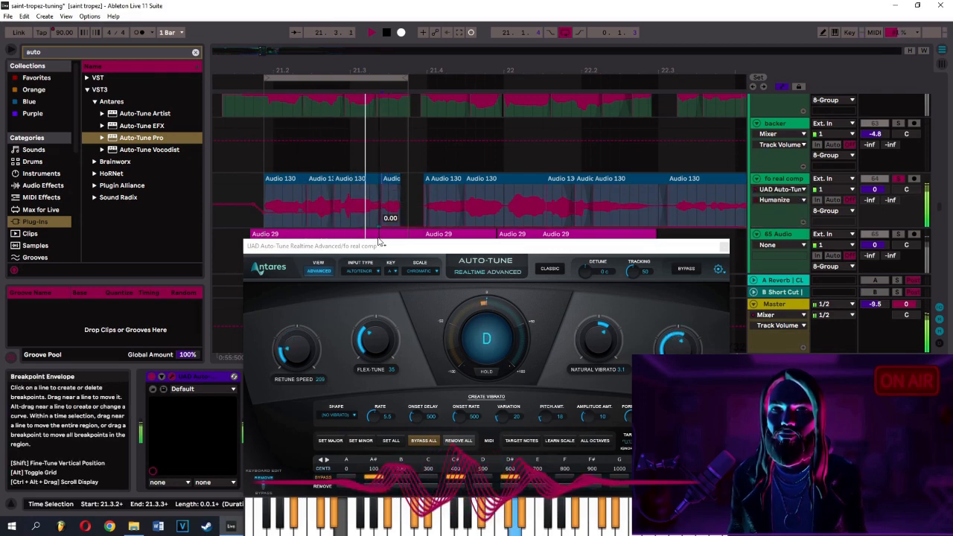
left_click_drag(379, 243, 399, 227)
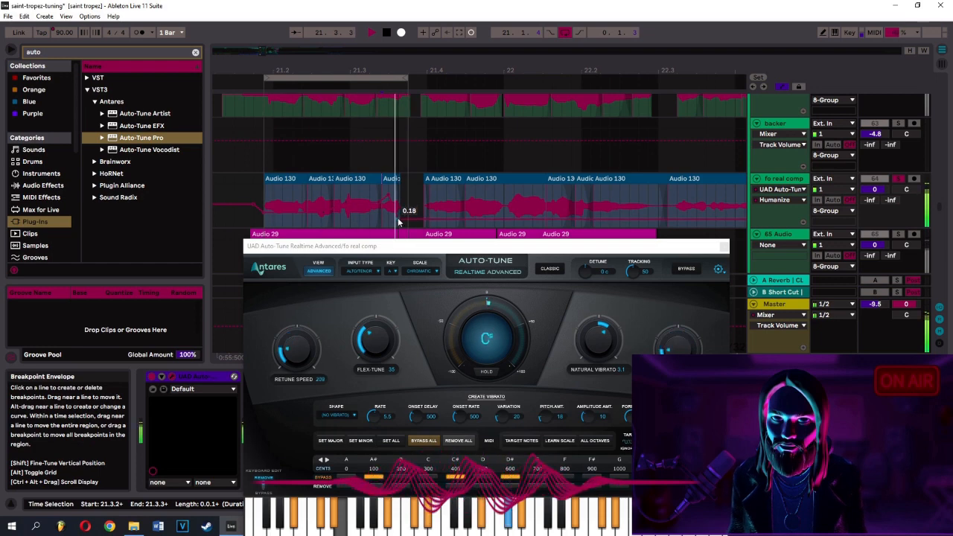
key("space")
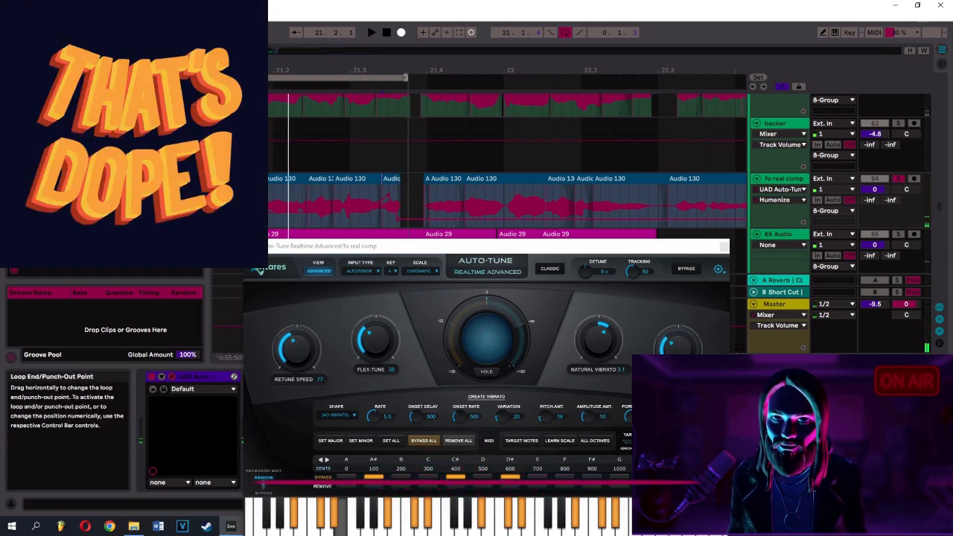
key("ctrl+s")
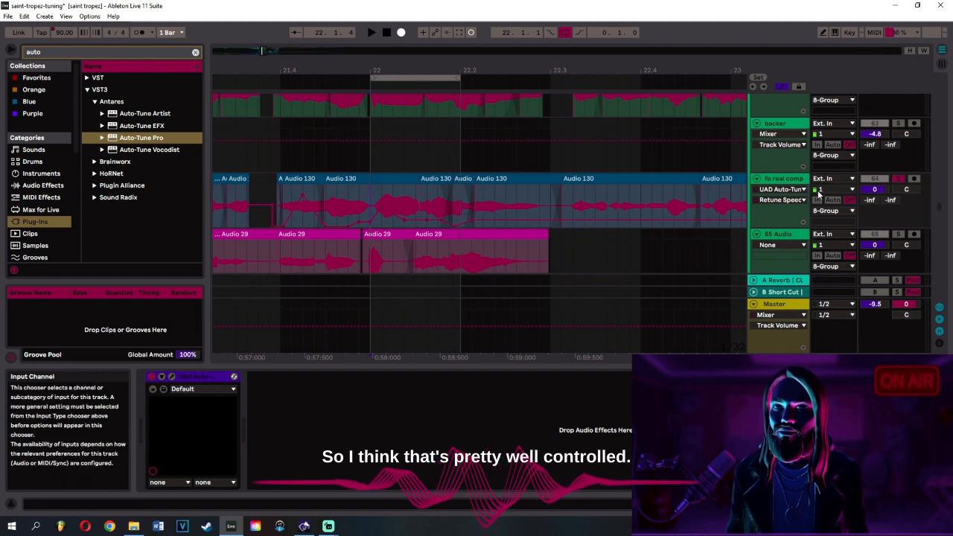
- Display the Detune automation on the fo real comp track around bar 22
left_click(780, 200)
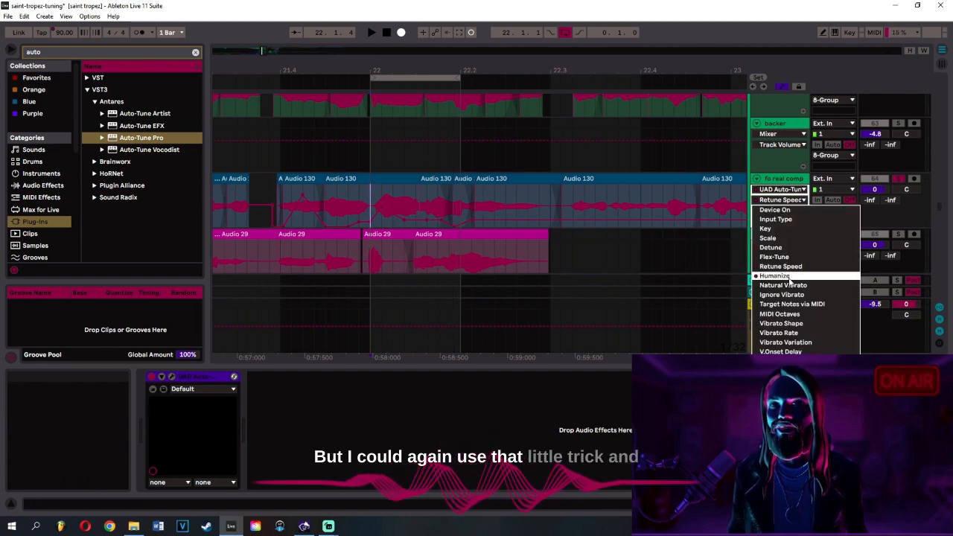
left_click(779, 200)
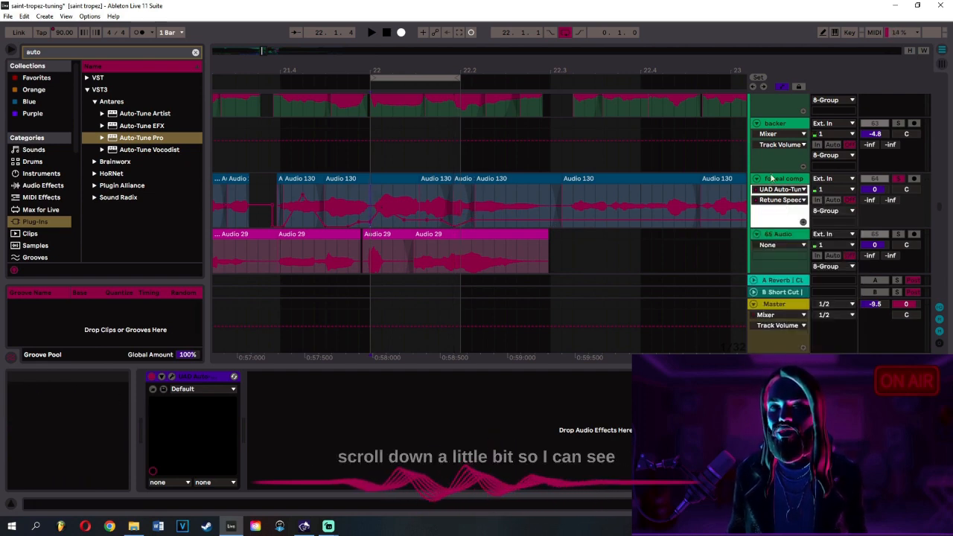
scroll(778, 208, "down", 2)
left_click(779, 112)
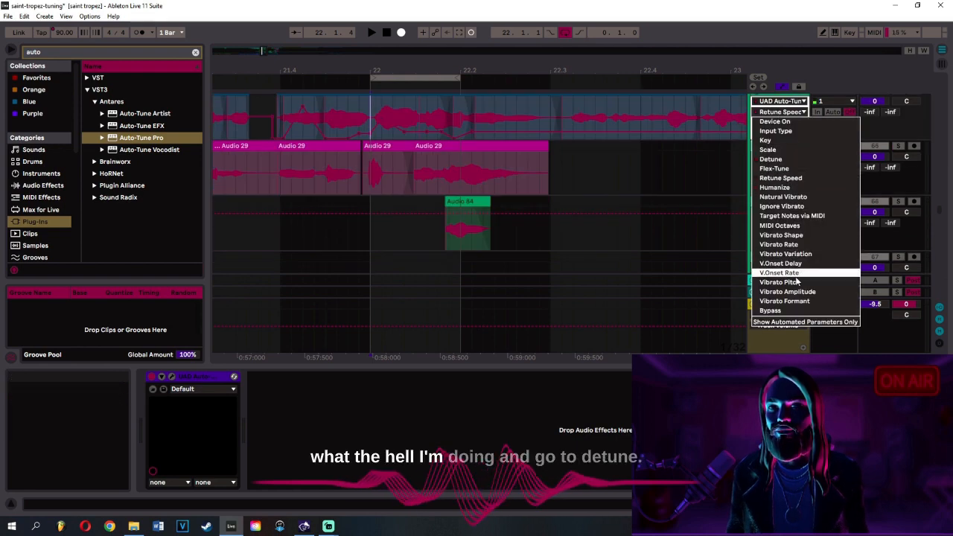
left_click(782, 159)
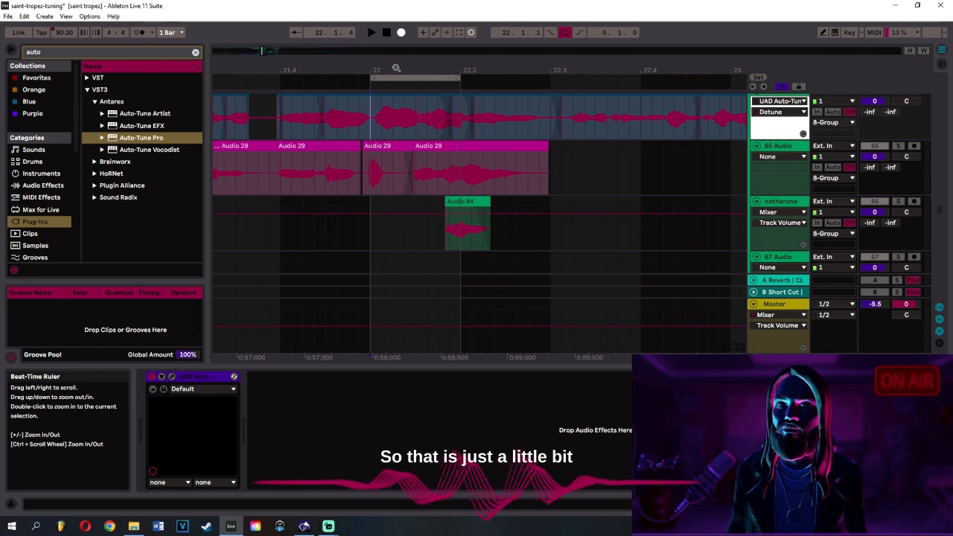
left_click_drag(395, 68, 650, 79)
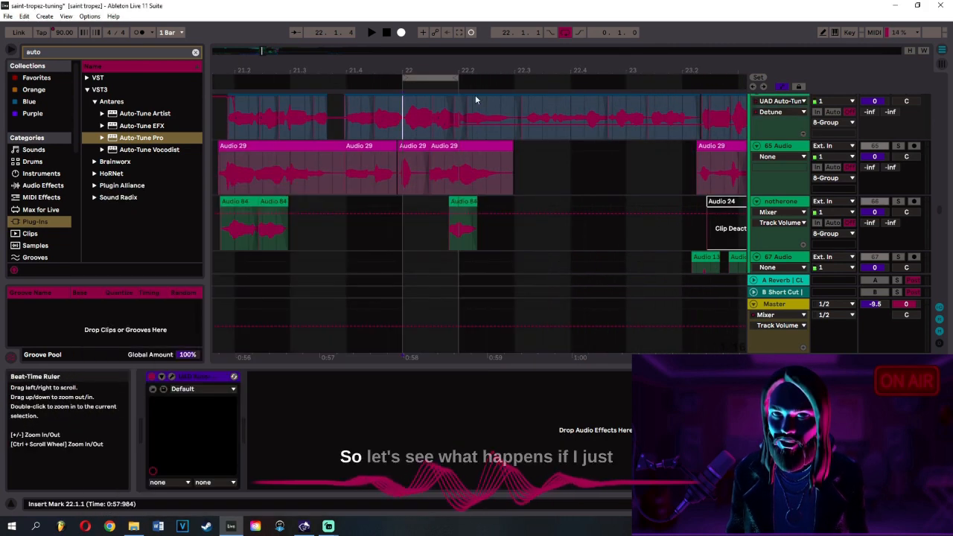
left_click_drag(449, 71, 398, 85)
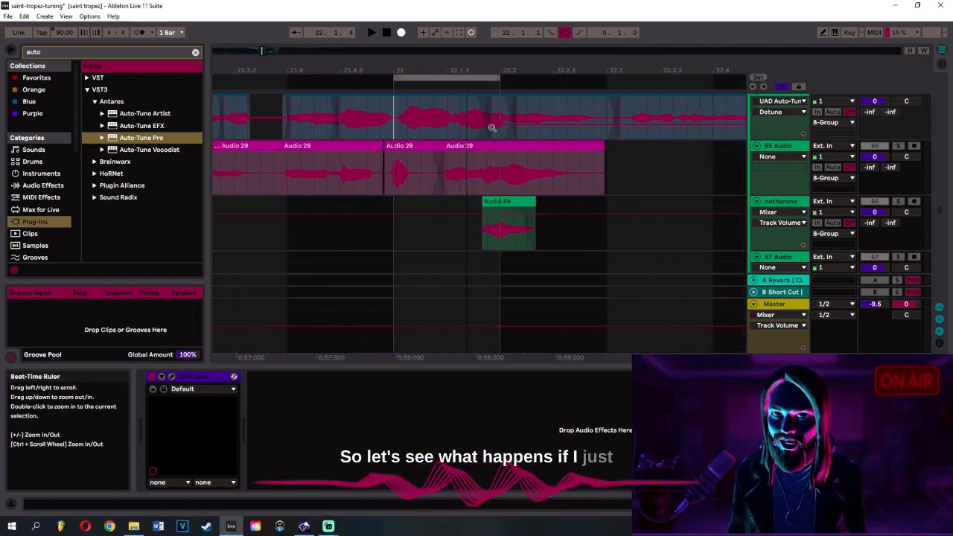
left_click(398, 85)
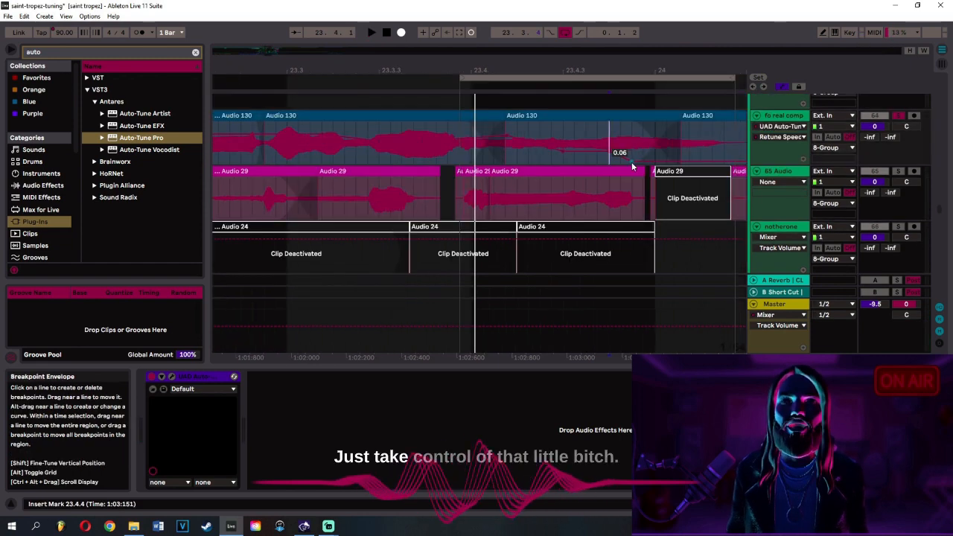
- Play the loop starting at 23.3.4 to check the fo real comp automation, and save the set
key("space")
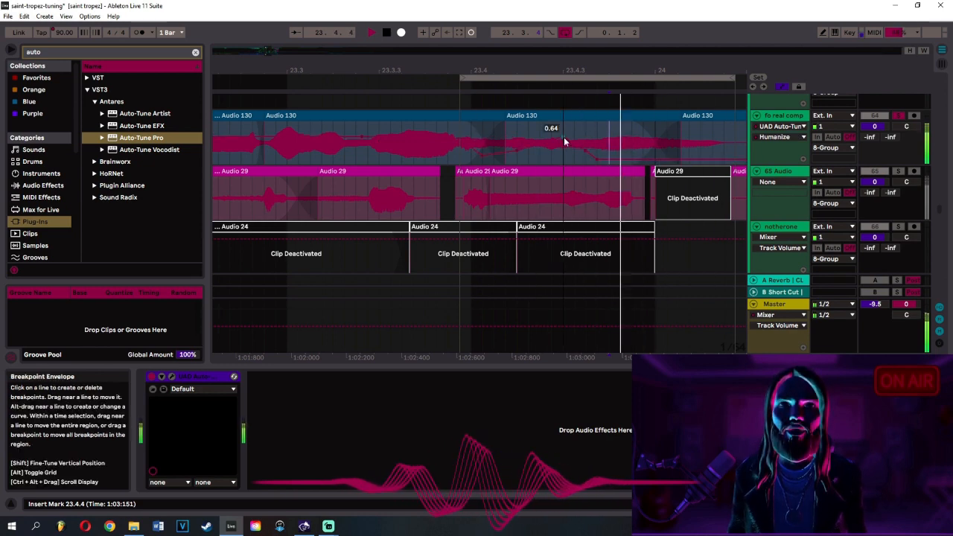
key("space")
left_click_drag(591, 72, 419, 73)
key("ctrl+s")
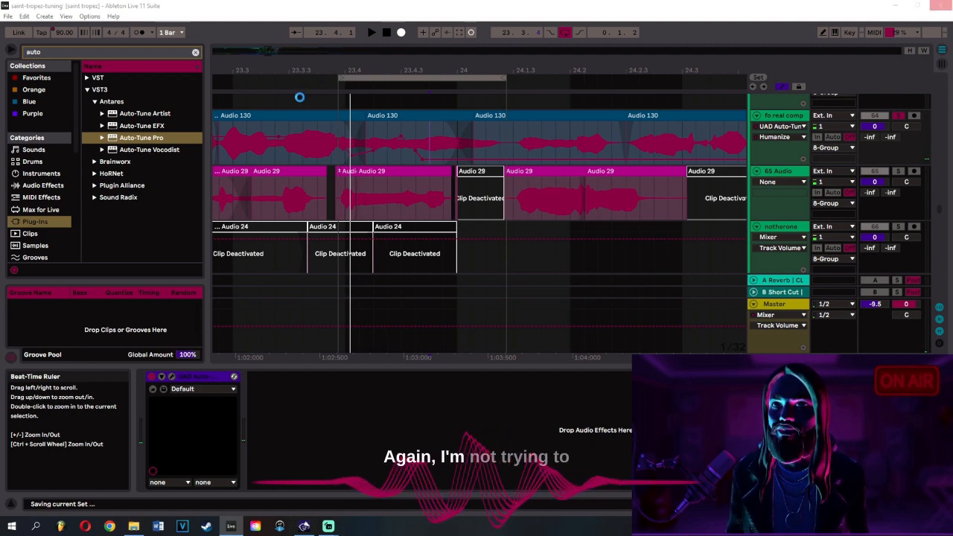
- Move the loop to 24.1.3 with a length of 0.1.2 and play it
left_click_drag(445, 71, 351, 59)
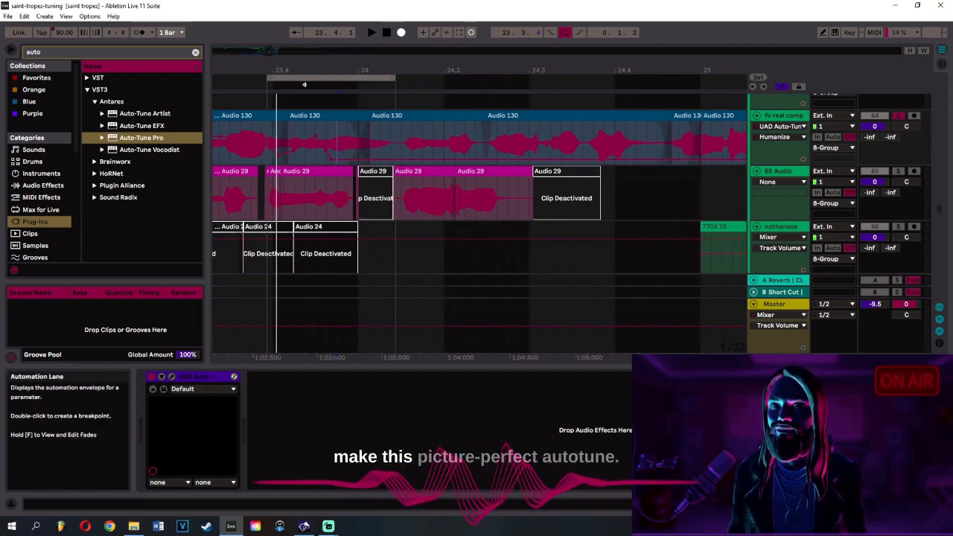
left_click_drag(303, 84, 422, 98)
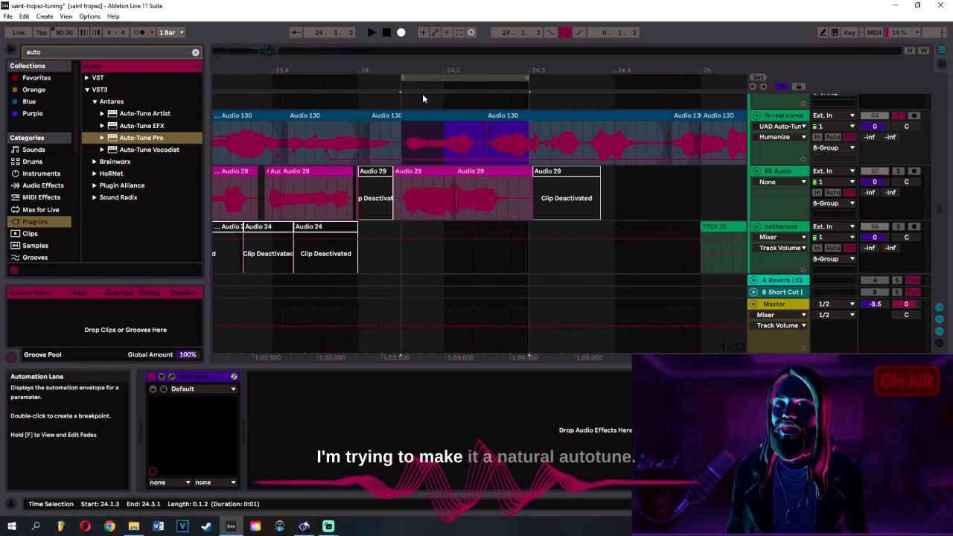
left_click(401, 85)
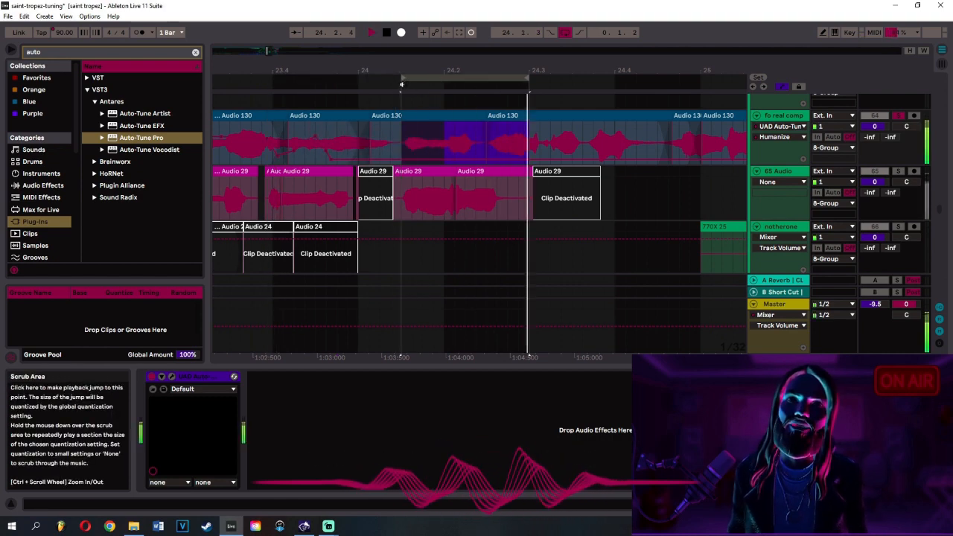
- Check the Humanize and Retune Speed automation on the fo real comp track and move the loop to 24.2.2 with a length of 0.1.1
left_click(801, 128)
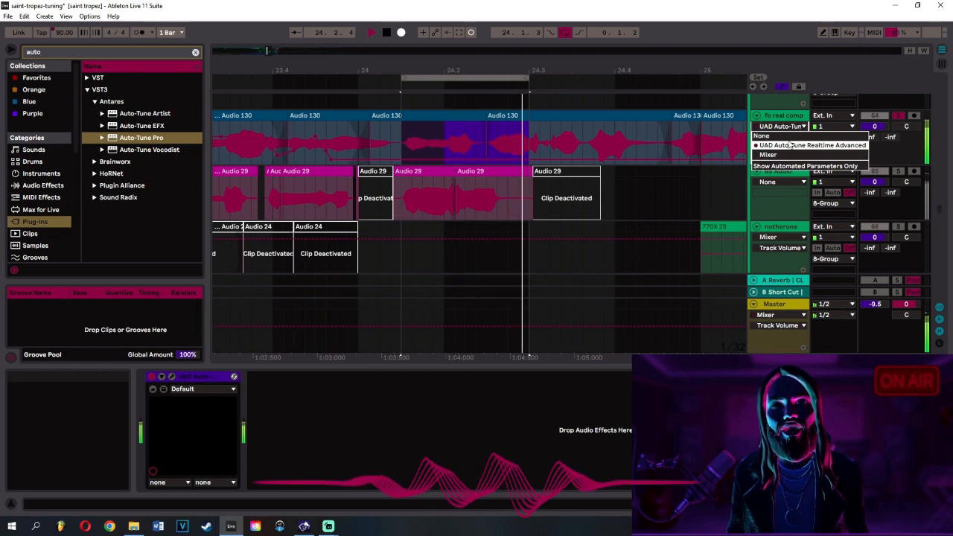
left_click(785, 129)
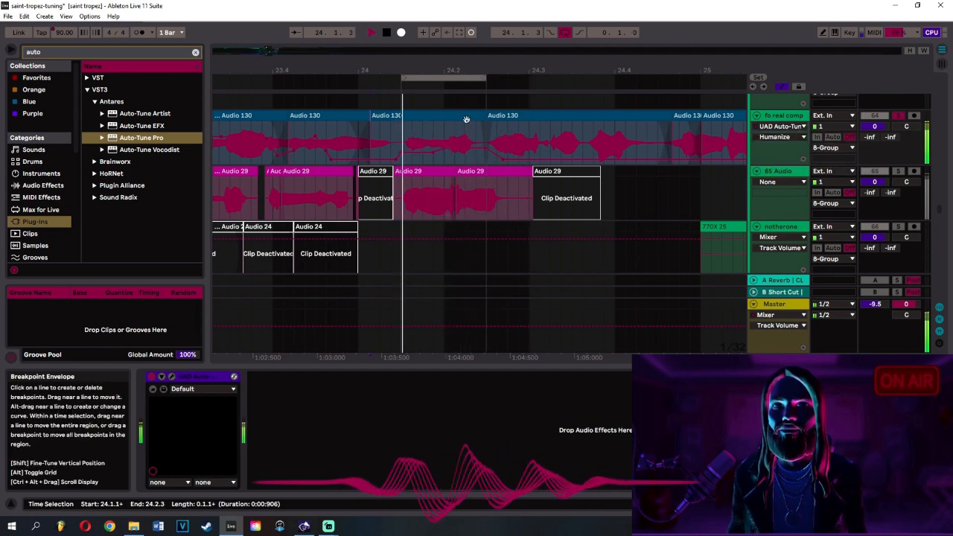
key("space")
left_click(802, 137)
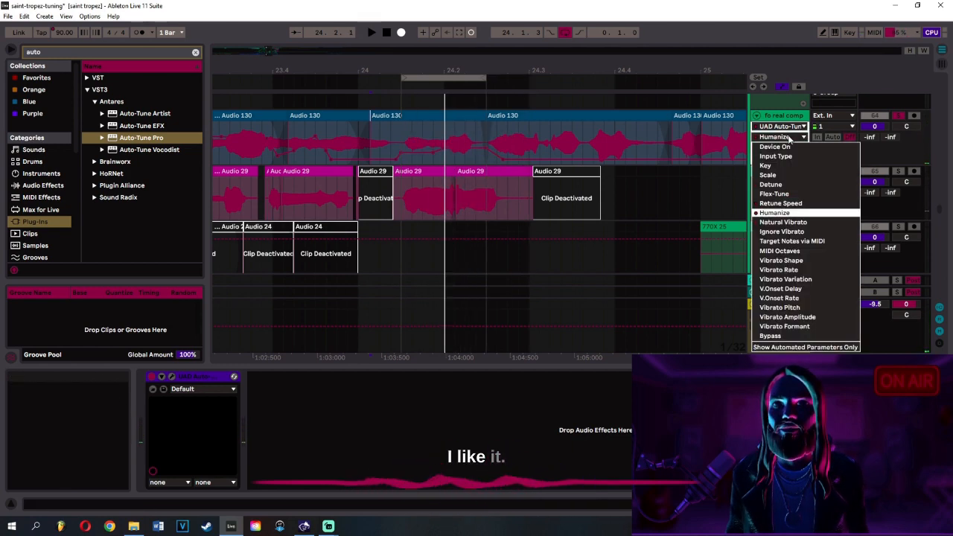
left_click(787, 224)
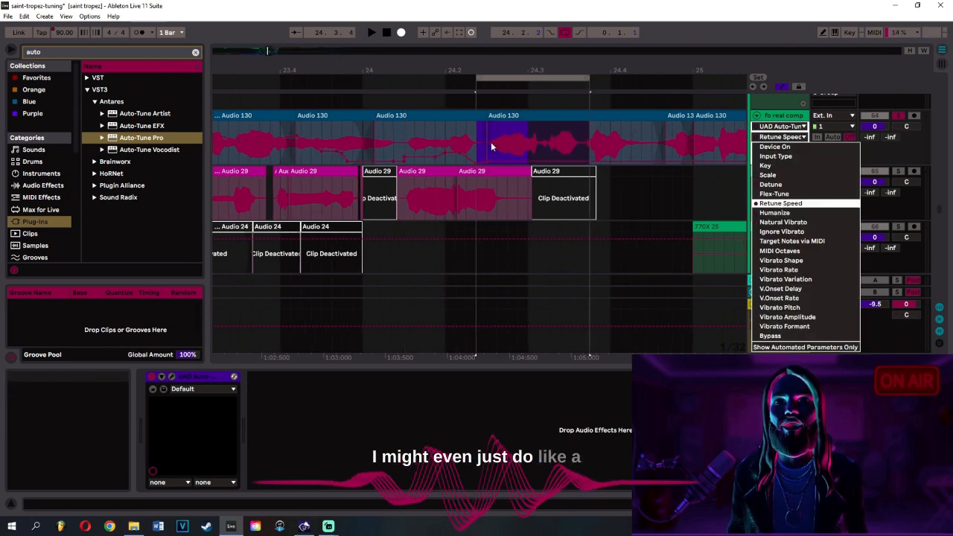
left_click(494, 142)
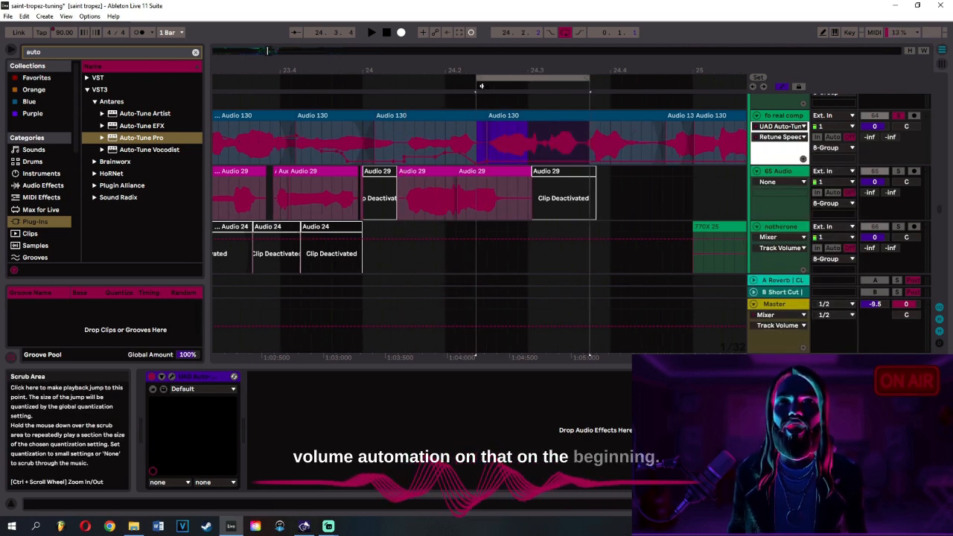
- Play the loop, adjust the fo real comp Humanize automation just after 24.3, and save the set
key("space")
left_click(799, 137)
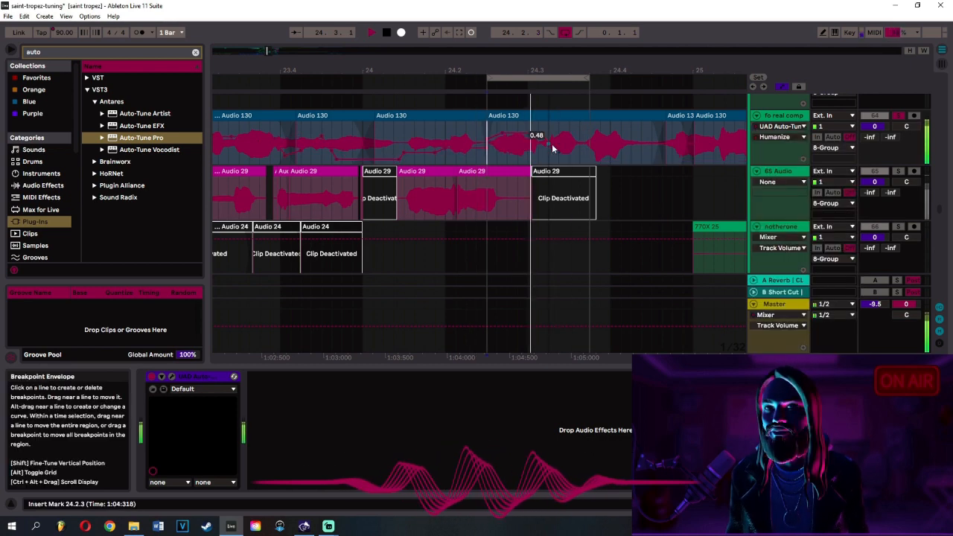
left_click_drag(552, 145, 554, 143)
key("space")
key("ctrl+s")
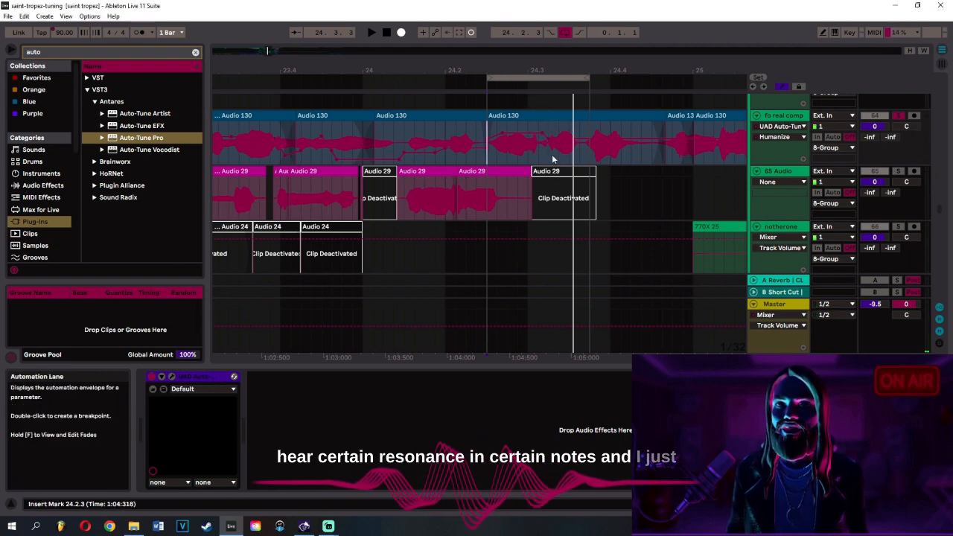
- Display the Detune automation on the fo real comp track while playing the loop from 24.2.3
left_click(488, 82)
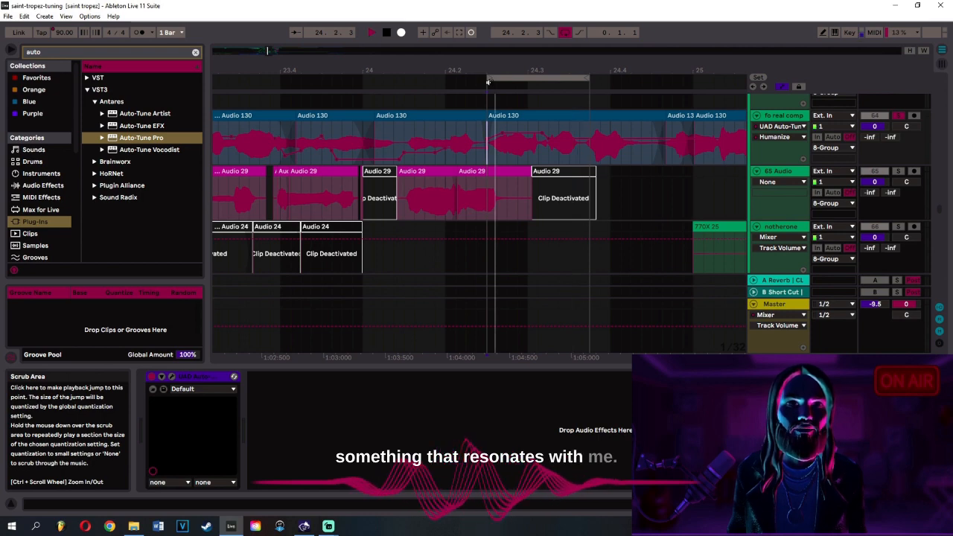
left_click(788, 138)
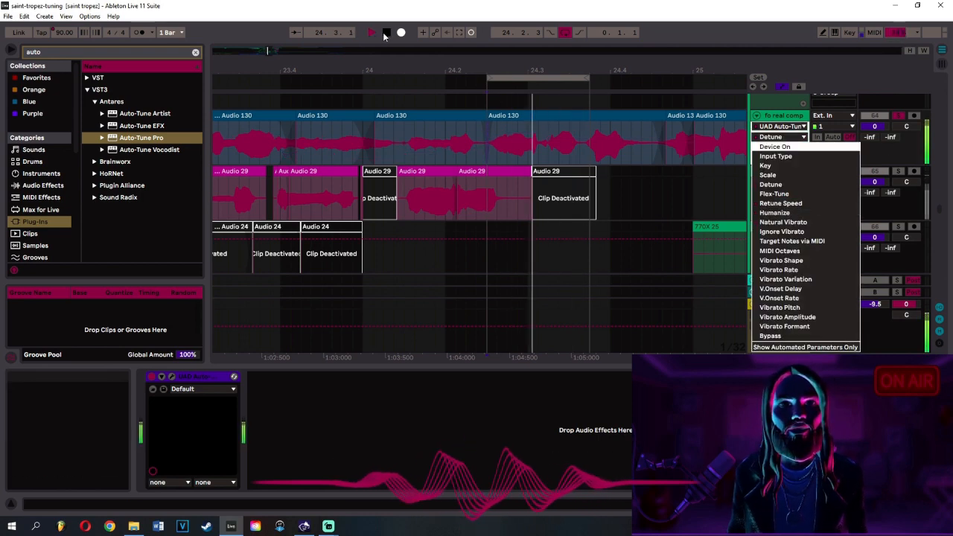
left_click(781, 179)
left_click(385, 34)
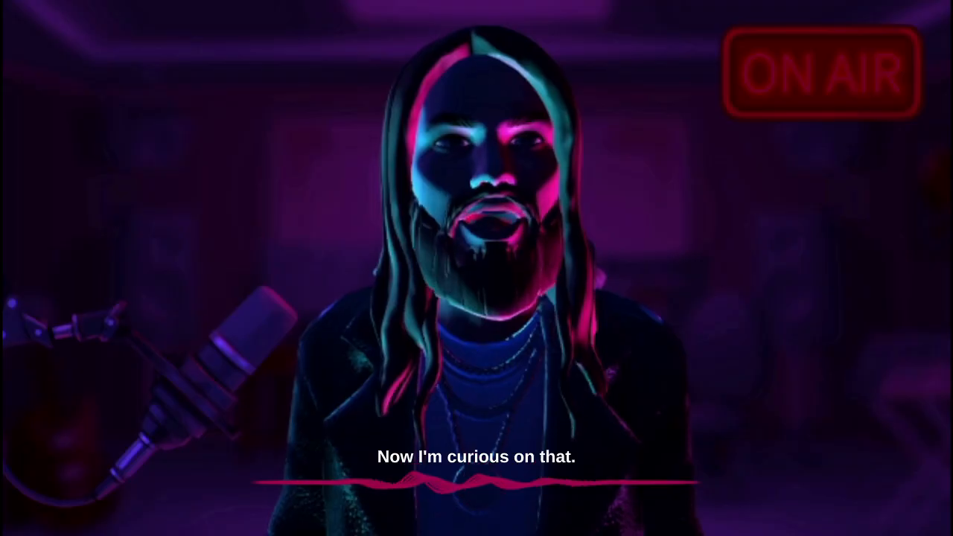
- Select the fo real comp track's clip starting at 24.2.3 and replay the loop to check its tuning
left_click(779, 117)
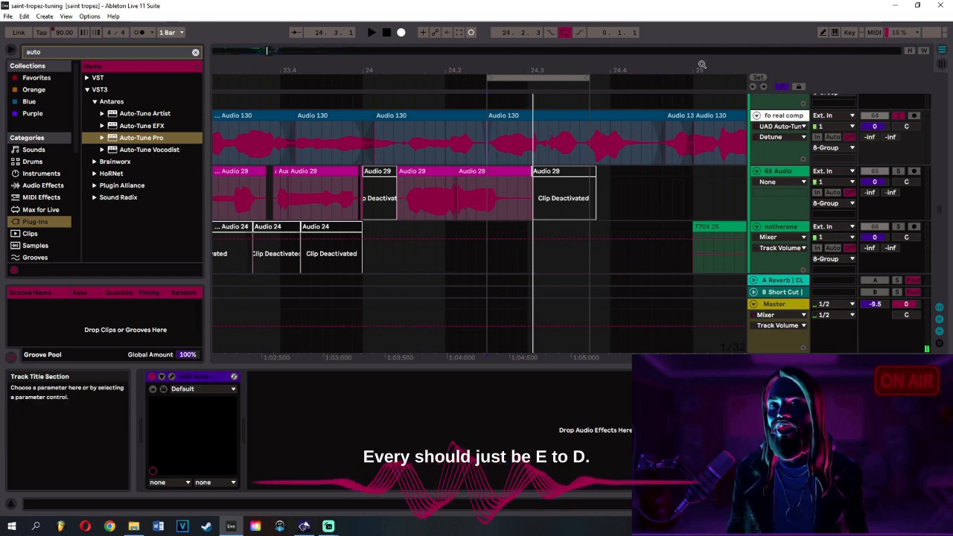
left_click(523, 116)
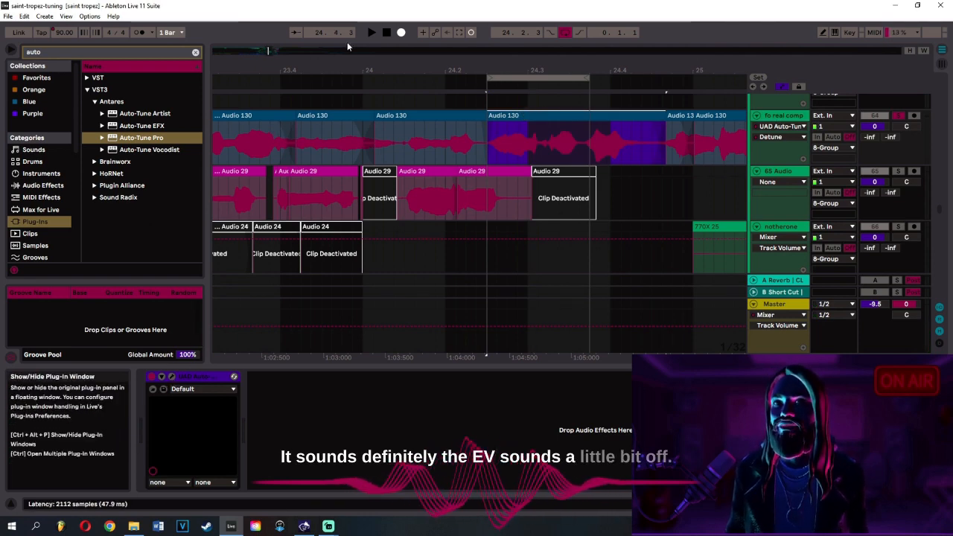
left_click(373, 33)
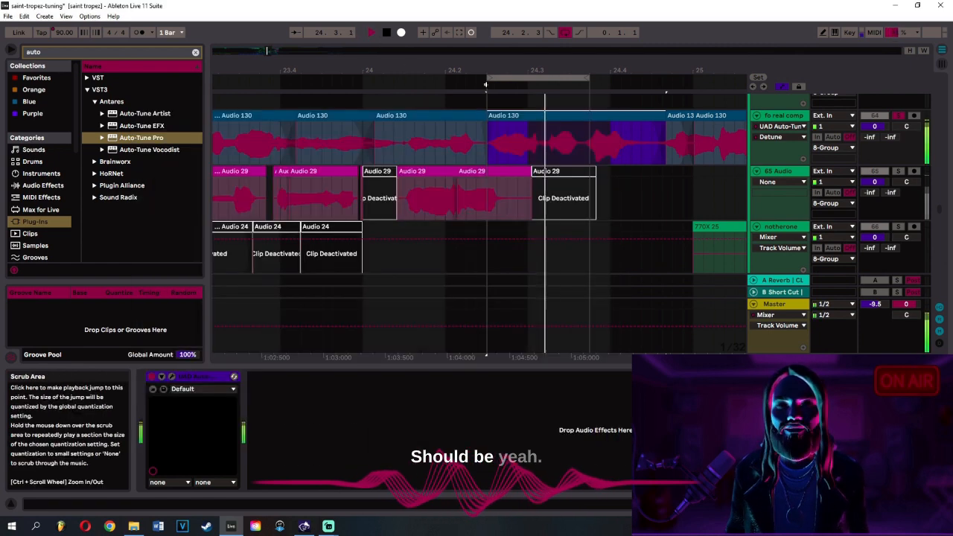
left_click(387, 36)
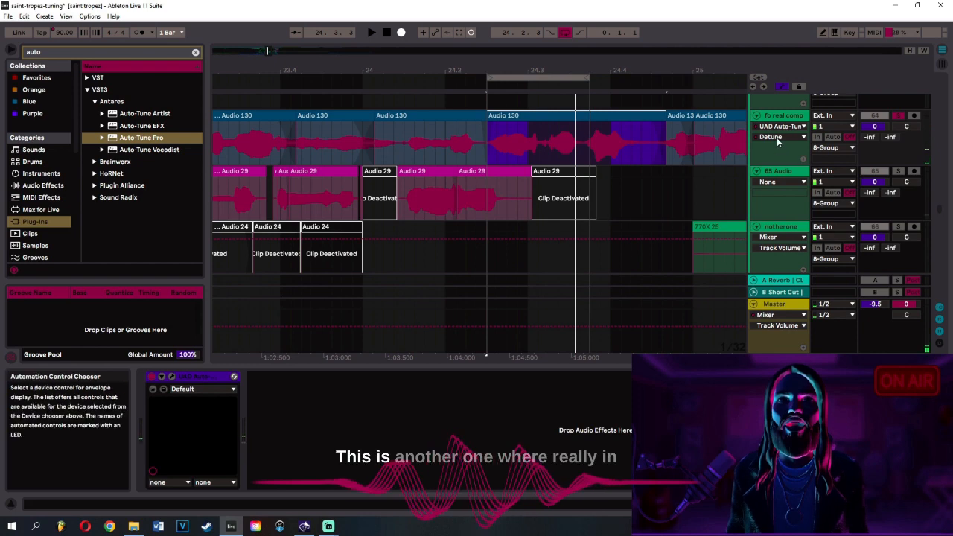
- Raise the fo real comp Detune automation at the start of the clip at 24.2.3, audition it, and save the set
left_click(516, 142)
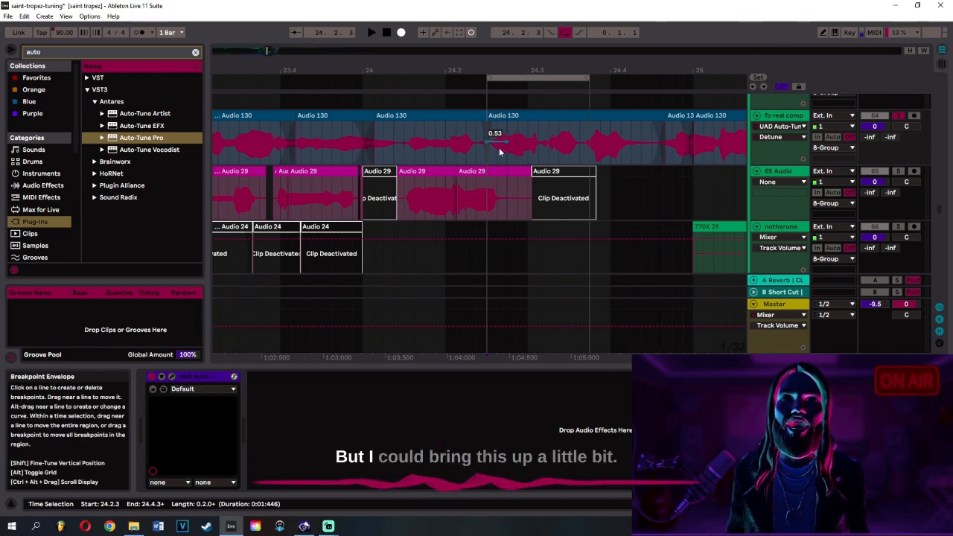
left_click_drag(499, 147, 497, 131)
key("space")
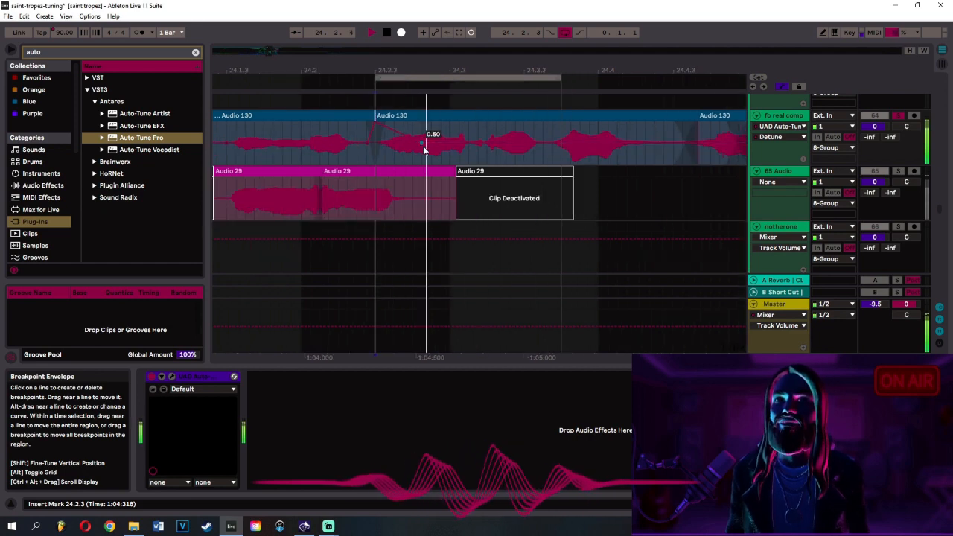
key("space")
key("ctrl+s")
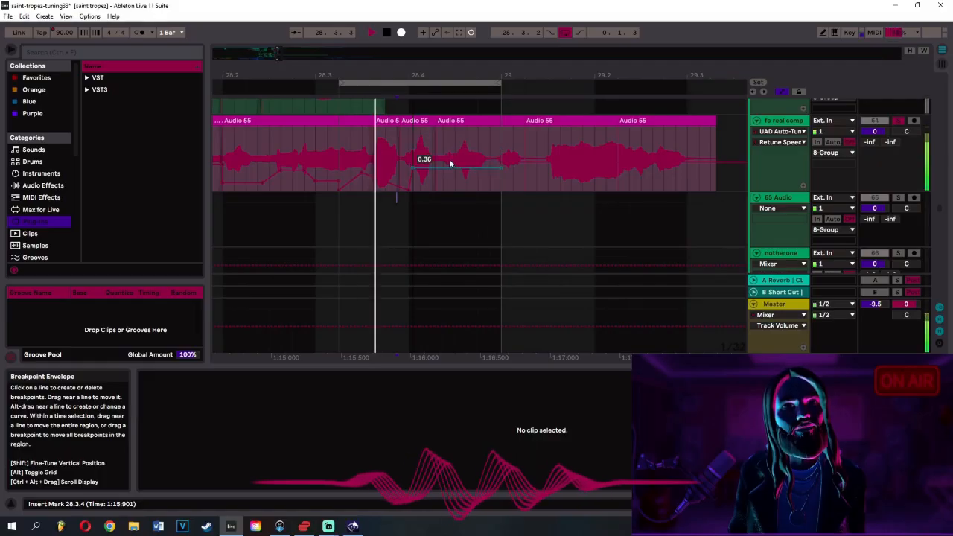
- Shape the fo real comp Retune Speed automation between 28.4 and 29.1 to follow the waveform
mouse_move(449, 159)
left_mouse_down()
mouse_move(449, 168)
mouse_move(449, 152)
mouse_move(451, 168)
mouse_move(454, 159)
left_mouse_up()
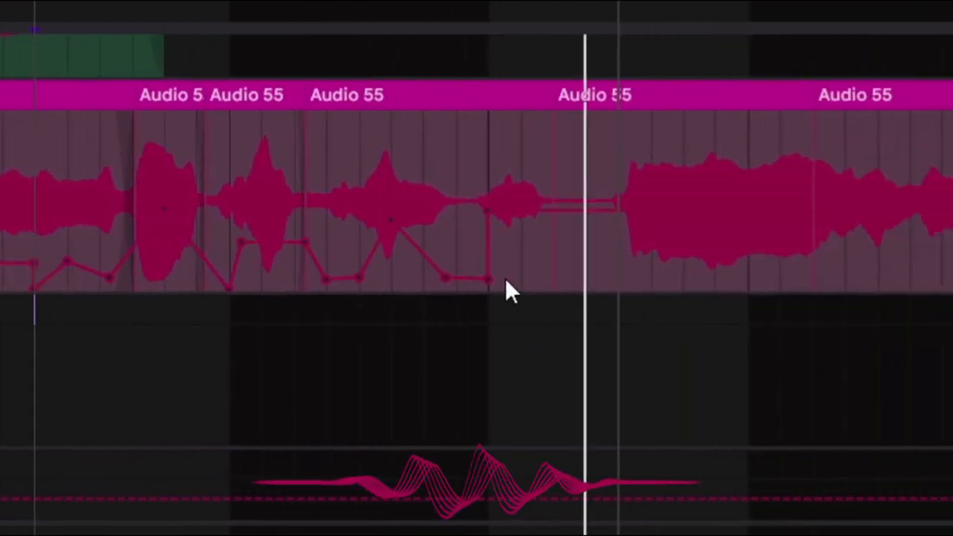
left_click_drag(525, 232, 526, 269)
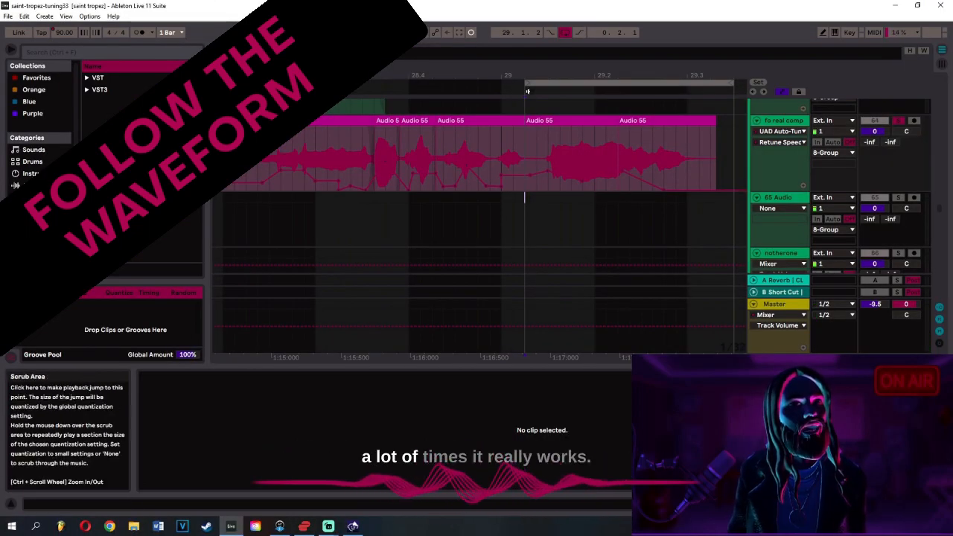
- Play the loop starting at 29.1.2 and display the Humanize automation on the fo real comp track
key("space")
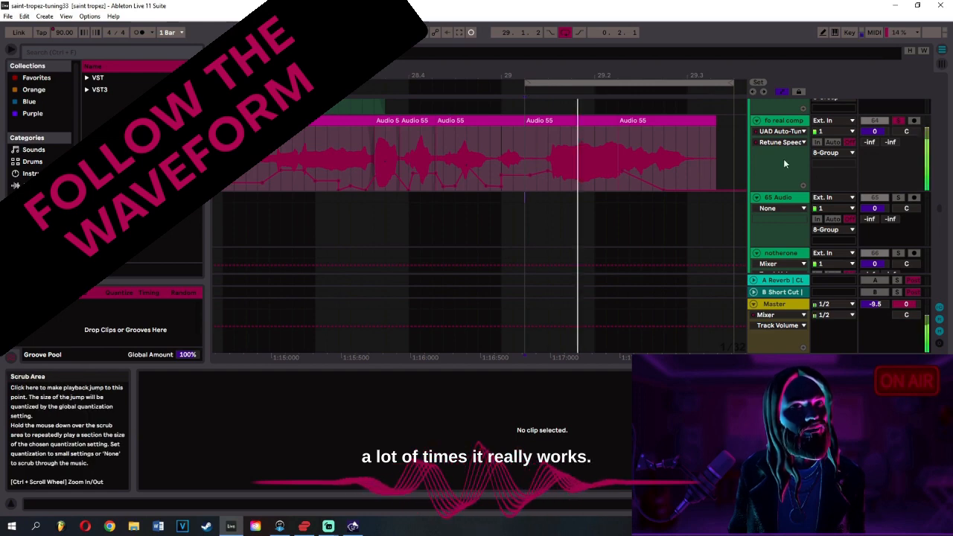
left_click(788, 142)
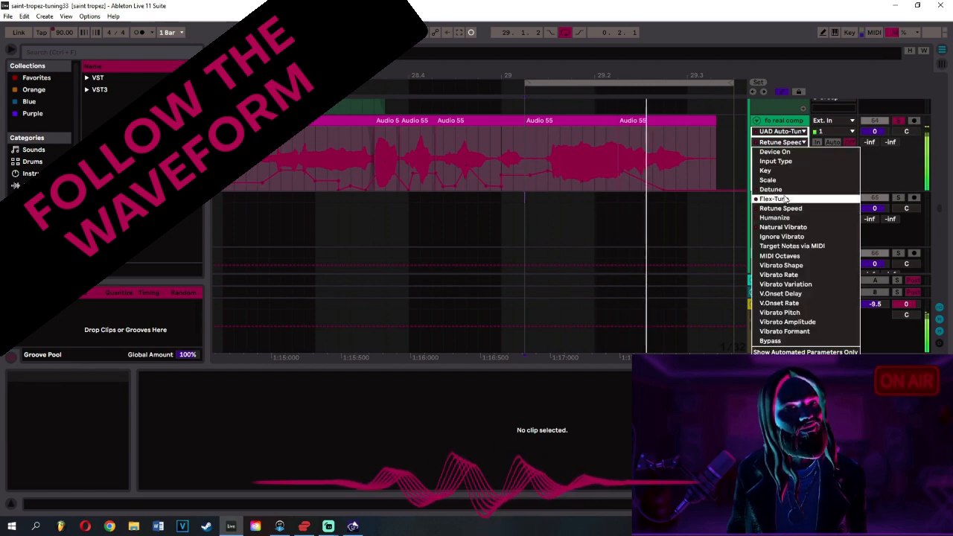
left_click(774, 218)
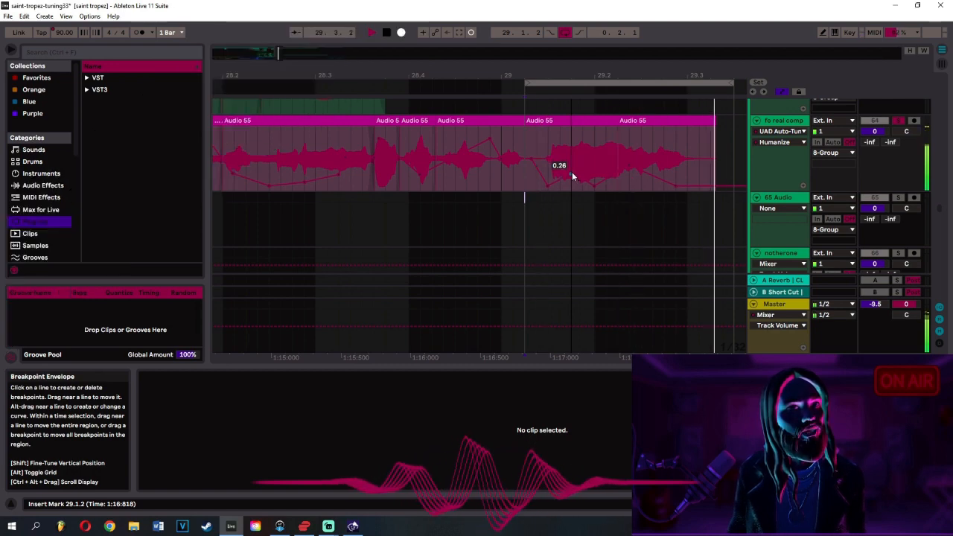
- Show the fo real comp Natural Vibrato automation, raise it to 0.81 on the held note just after 29.2, and save the set
left_click(780, 142)
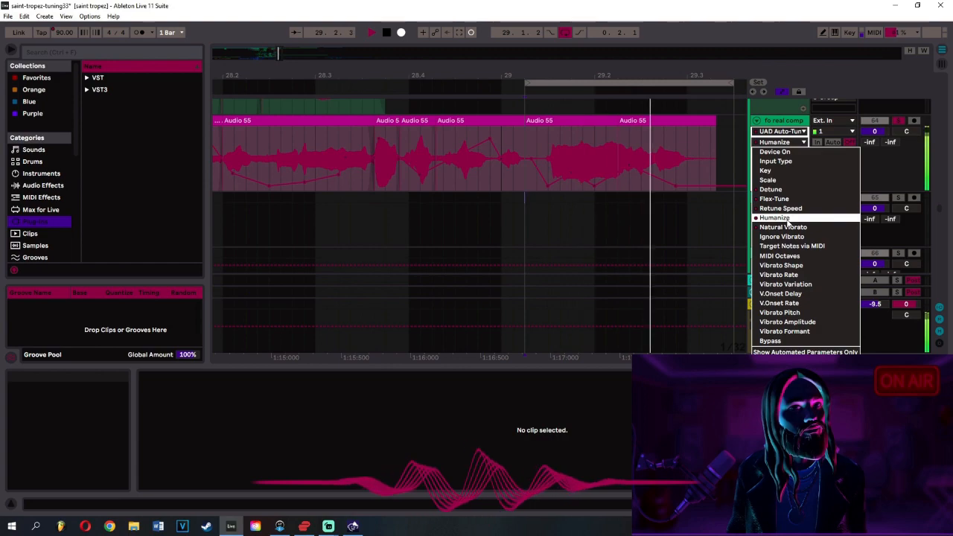
left_click(783, 227)
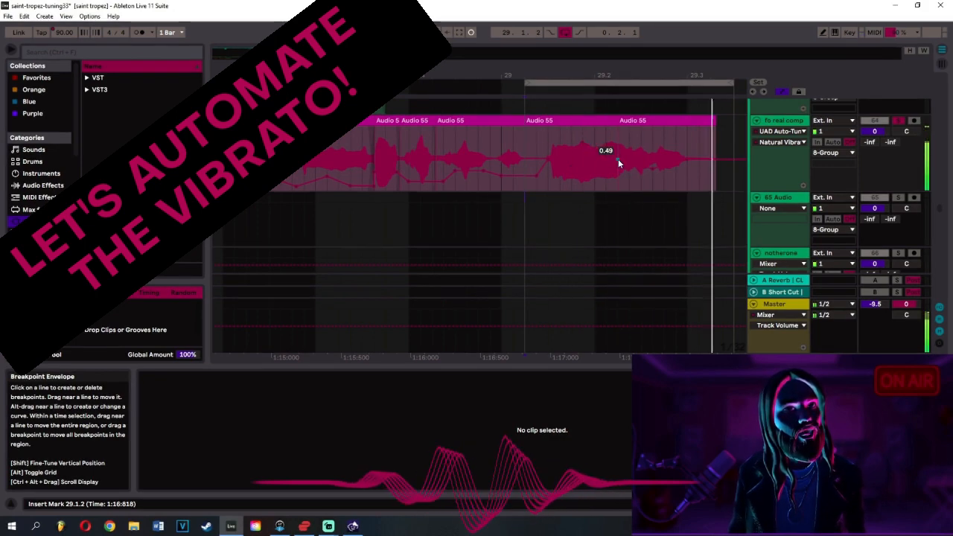
left_click_drag(617, 159, 635, 129)
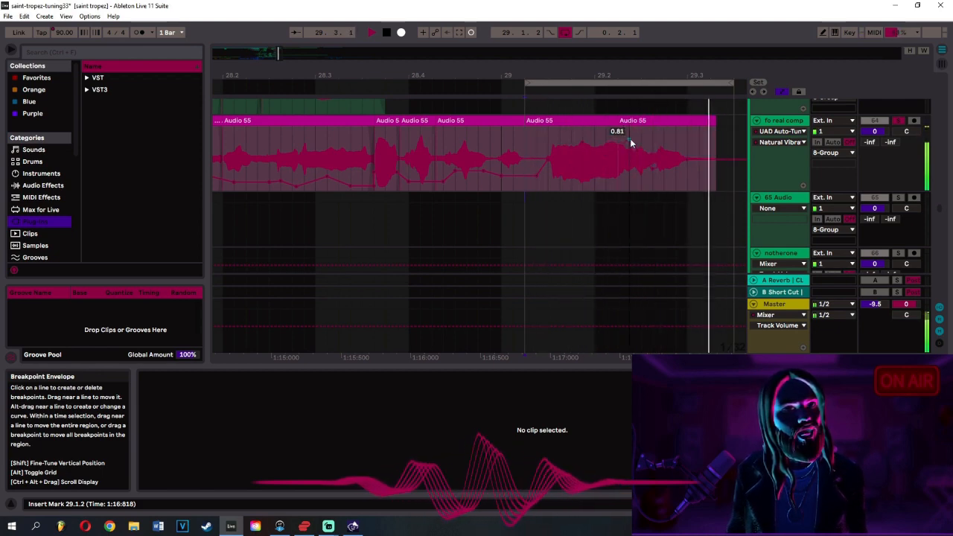
key("space")
key("ctrl+s")
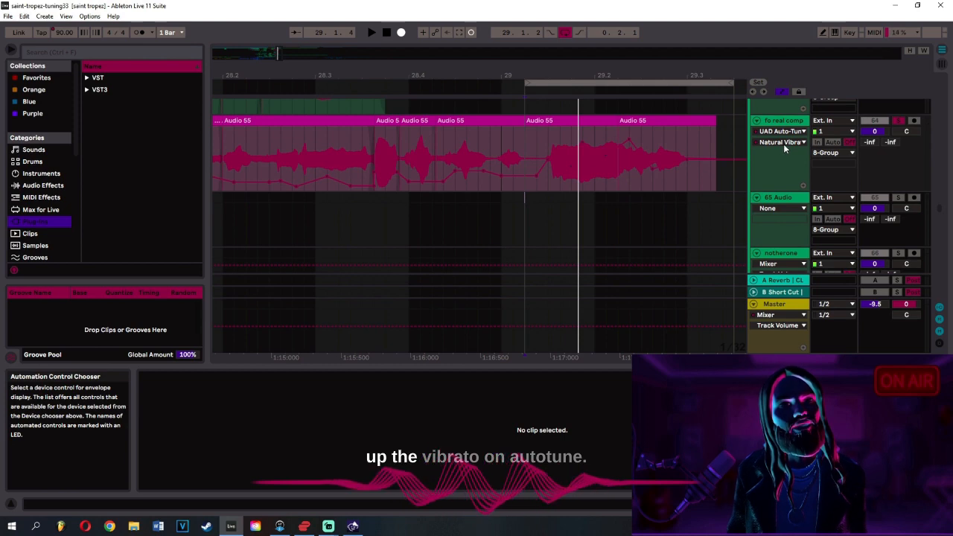
- Show the fo real comp track's Auto-Tune device and play the loop from 29.1.2 to check the vibrato
left_click(782, 121)
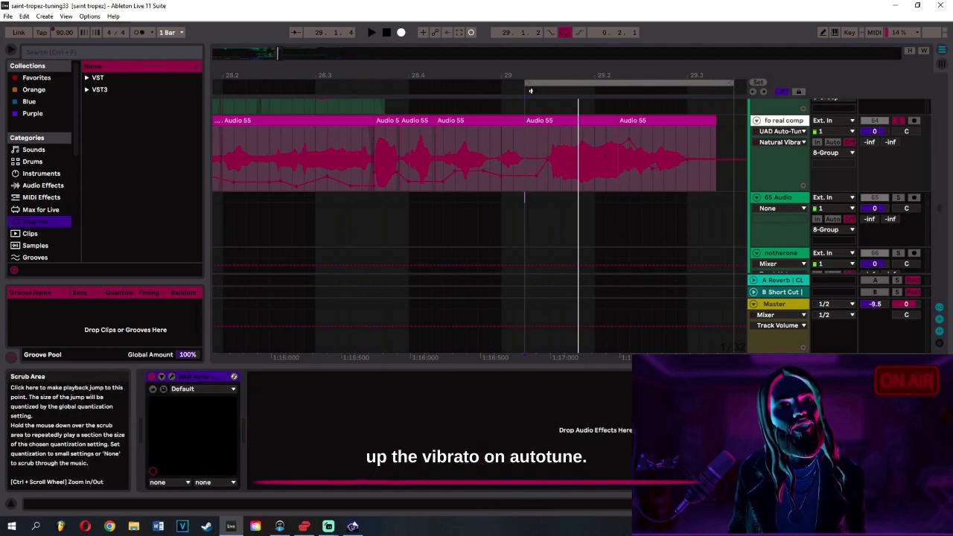
key("space")
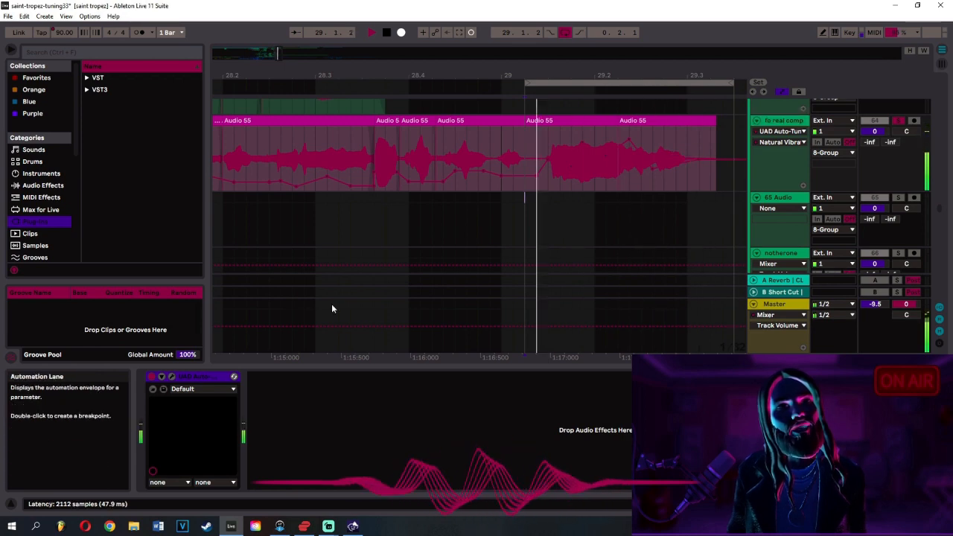
key("space")
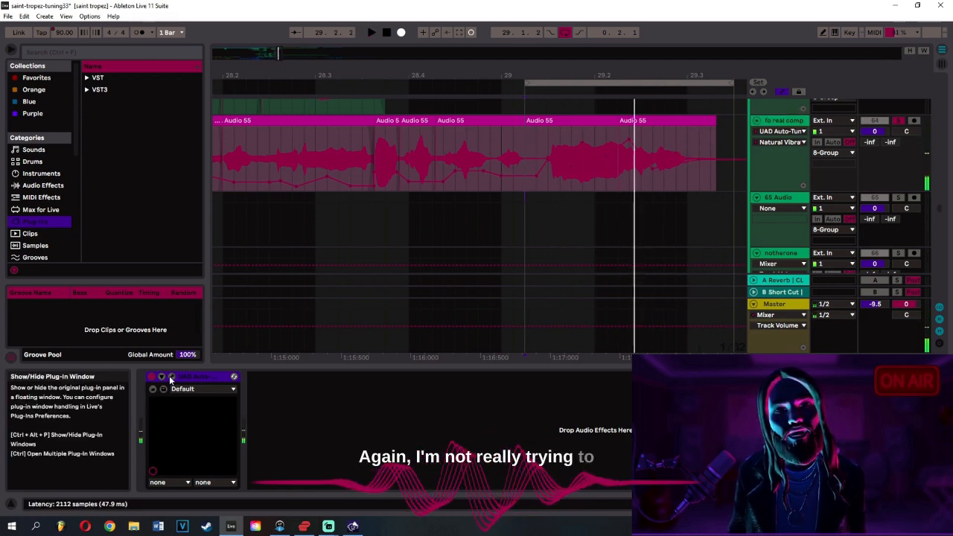
- Review the Detune and Humanize automation on the fo real comp track around bar 29
left_click(782, 142)
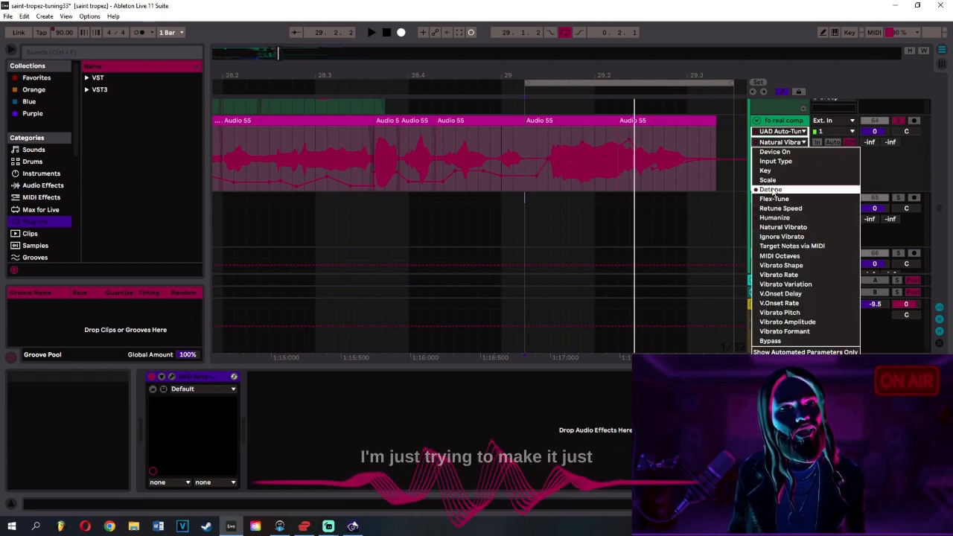
left_click(772, 192)
left_click(781, 141)
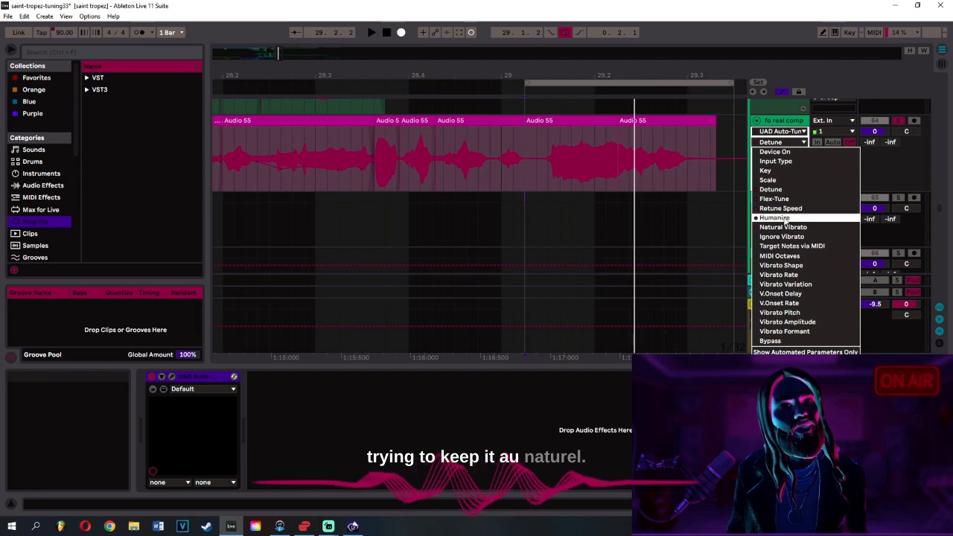
left_click(775, 217)
left_click(779, 142)
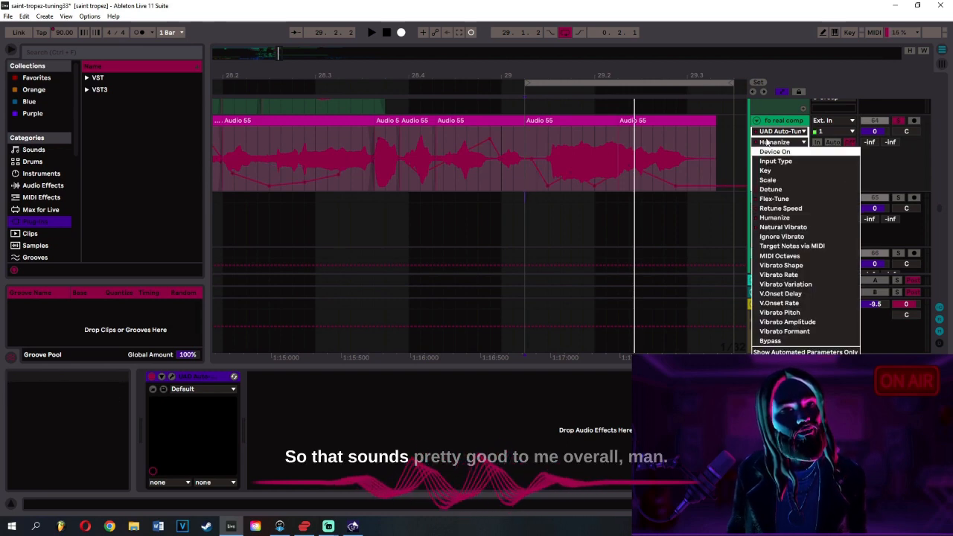
left_click(773, 124)
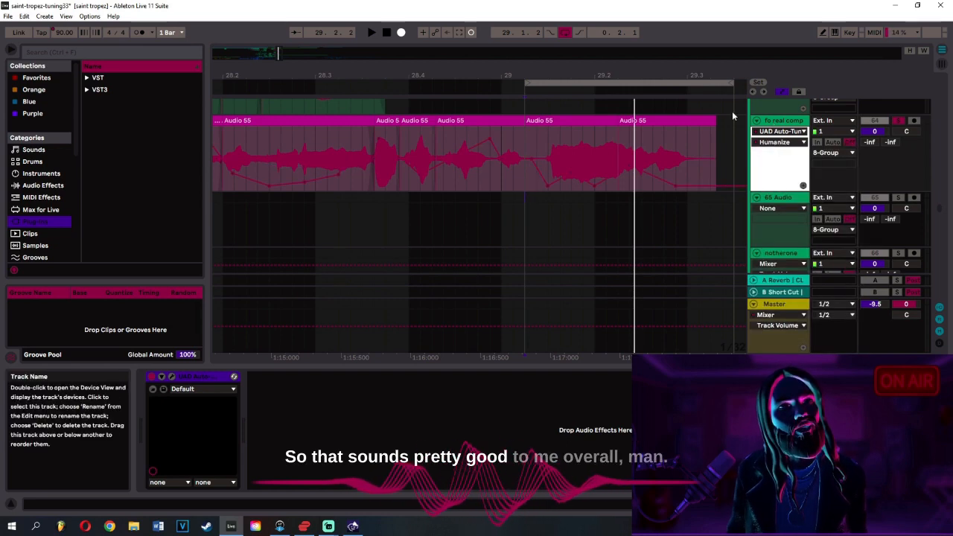
- Play from 29.1.2, lower the fo real comp Detune automation to about 0.35 at the start of the held note, and save the set
left_click(542, 91)
key("space")
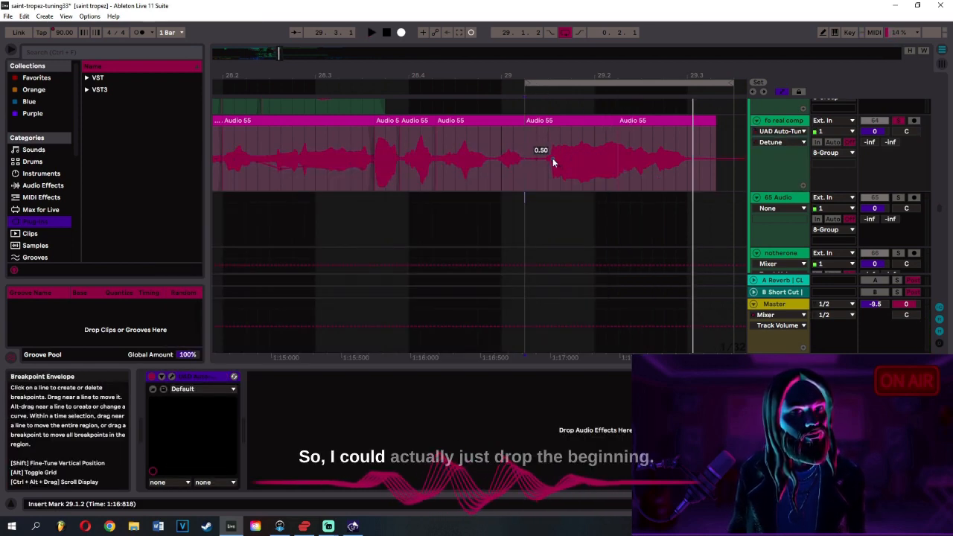
key("space")
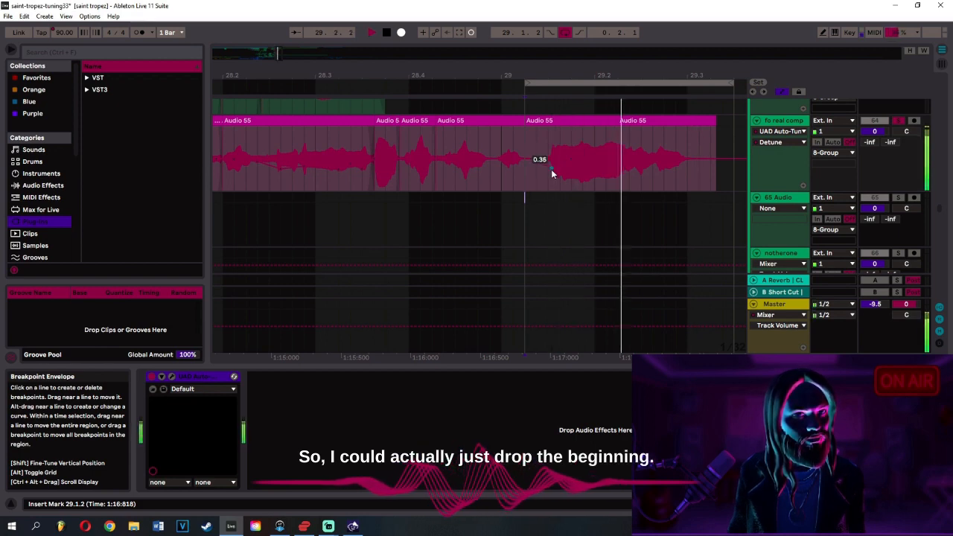
mouse_move(551, 169)
left_mouse_down()
mouse_move(551, 177)
mouse_move(549, 169)
left_mouse_up()
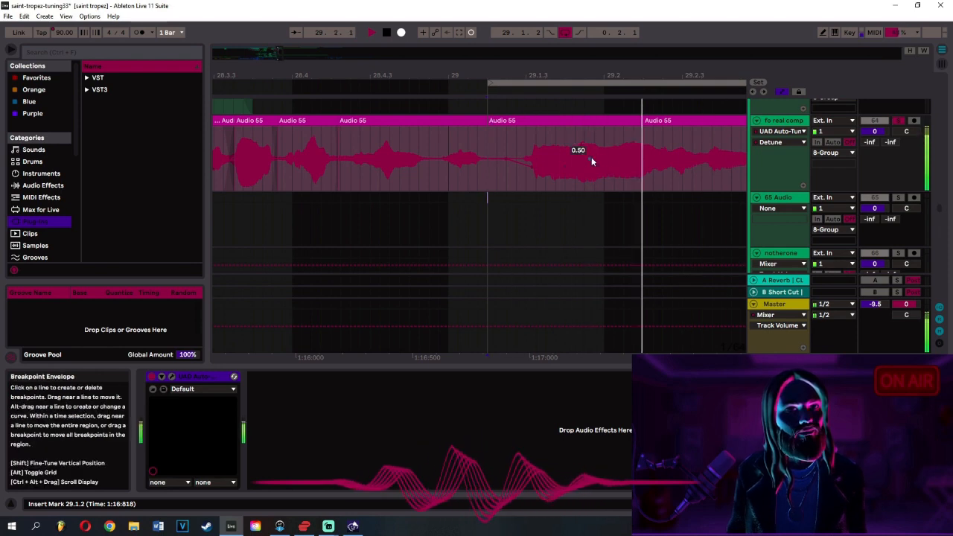
left_click_drag(635, 77, 450, 64)
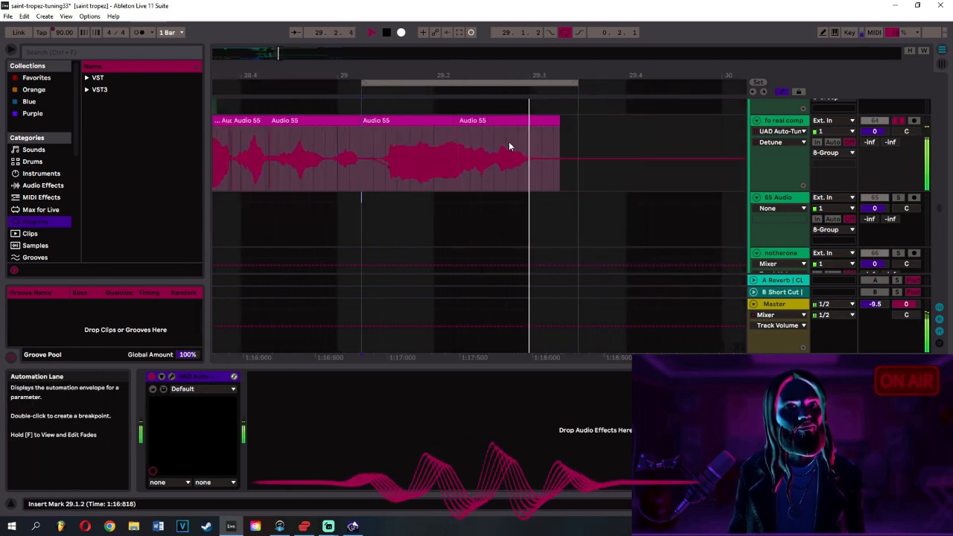
key("space")
key("ctrl+s")
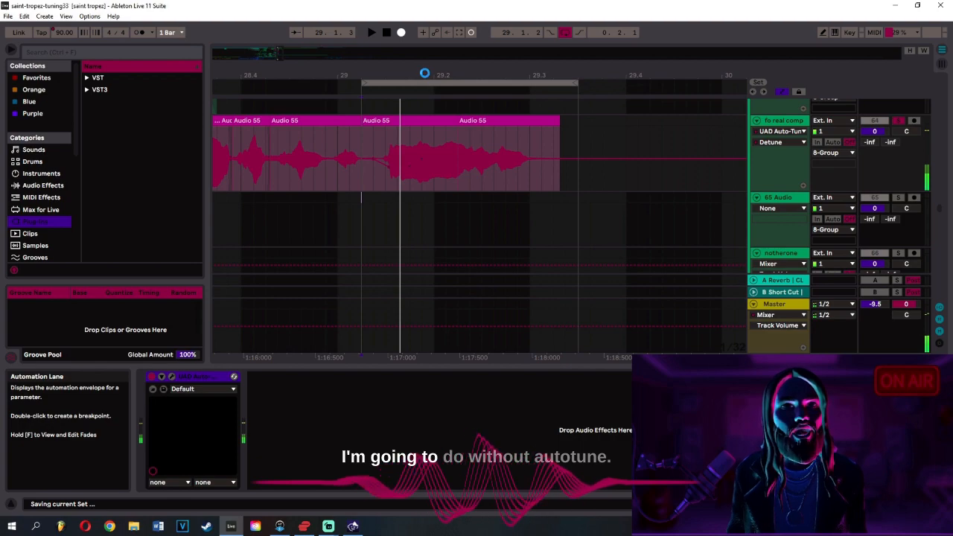
- Extend the loop back to 21.1.1 for a length of 8.2.2, turn off the fo real comp Auto-Tune device and play the untuned vocal
left_click_drag(424, 73, 703, 2)
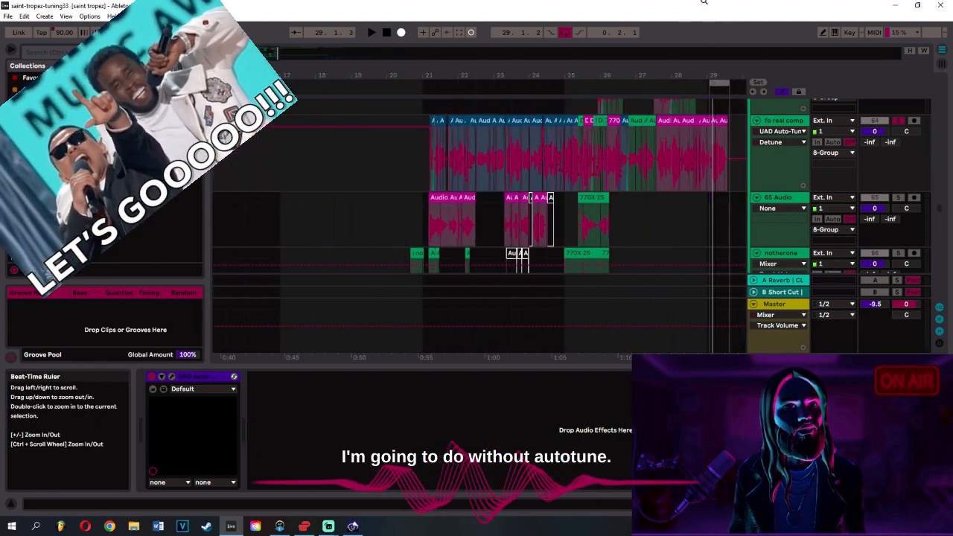
left_click_drag(710, 82, 422, 106)
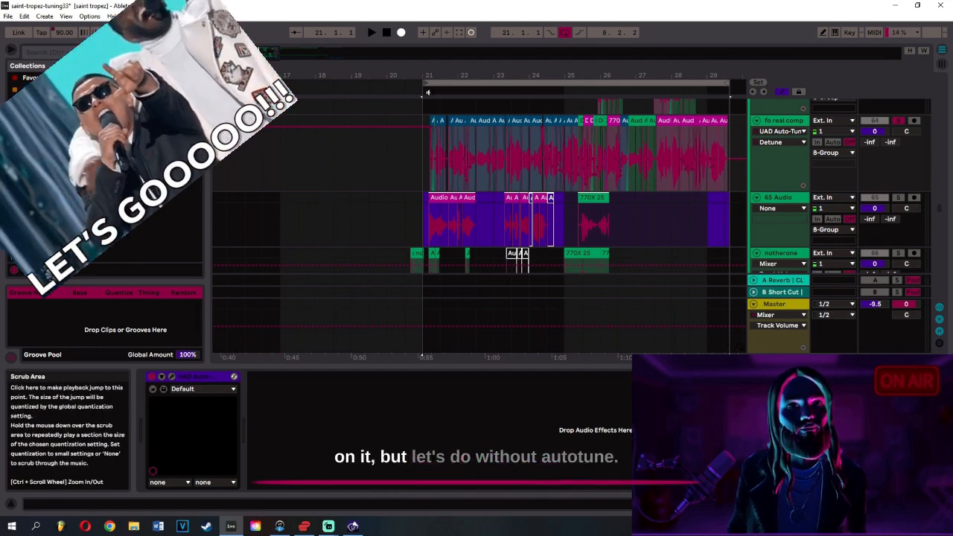
left_click(152, 376)
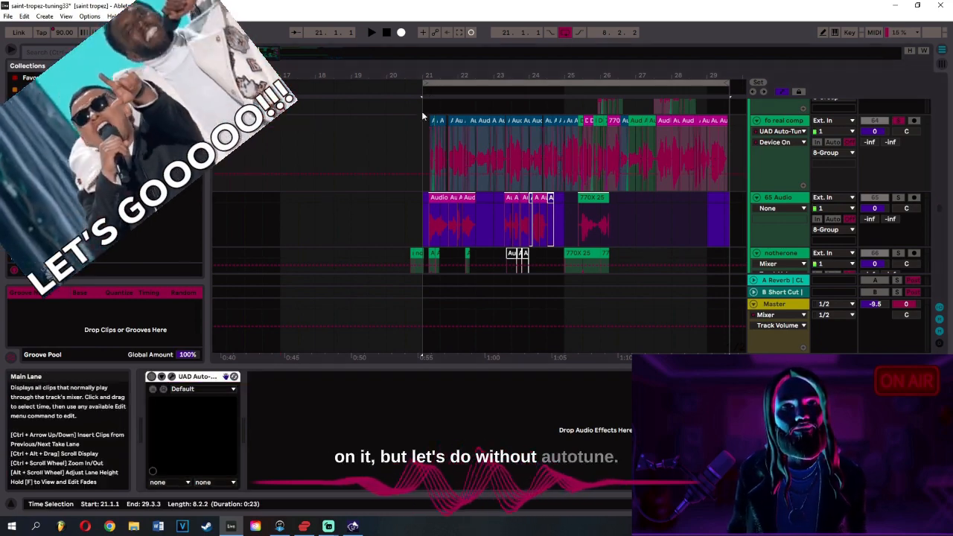
left_click(425, 89)
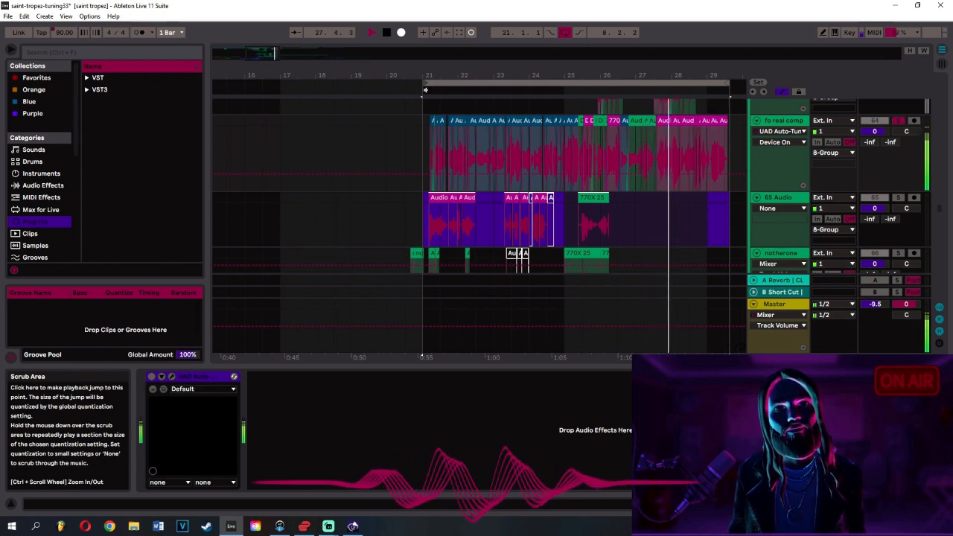
- Turn the fo real comp Auto-Tune device back on, play the tuned vocal for comparison, stop playback and save the set
left_click(152, 377)
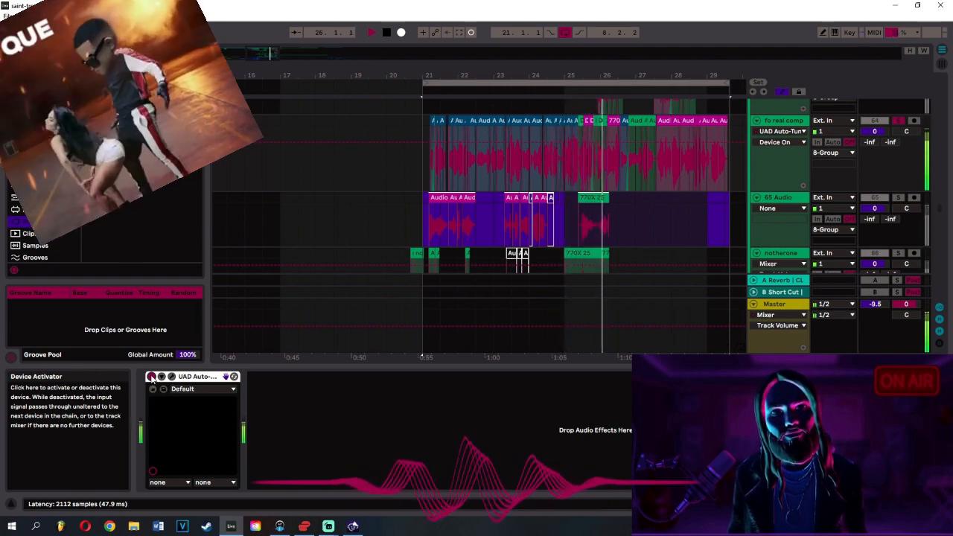
left_click(385, 33)
key("ctrl+s")
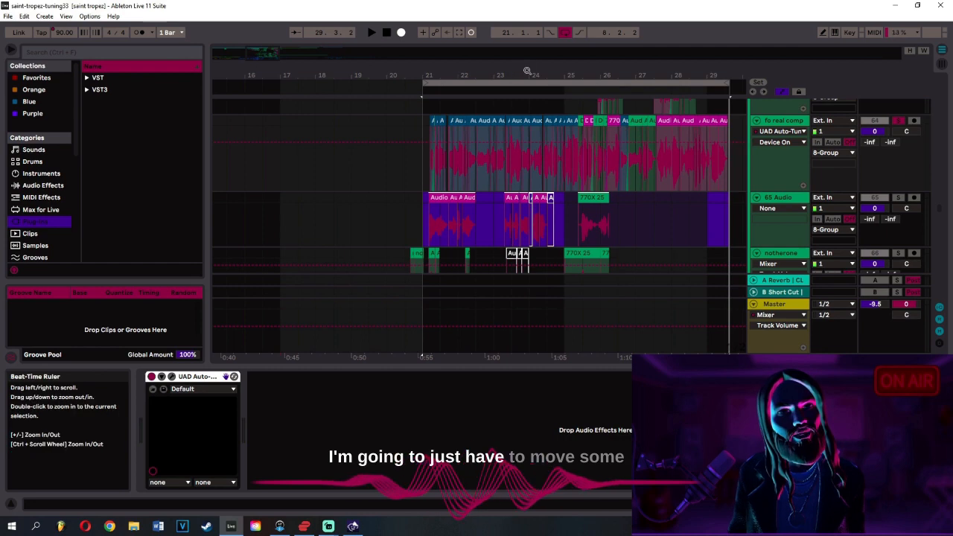
left_click_drag(524, 71, 442, 224)
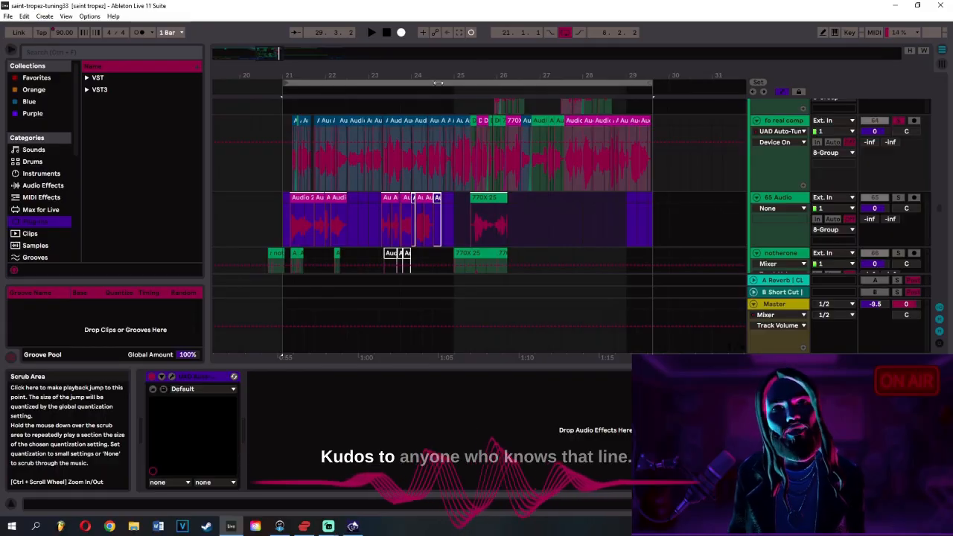
left_click_drag(372, 76, 387, 184)
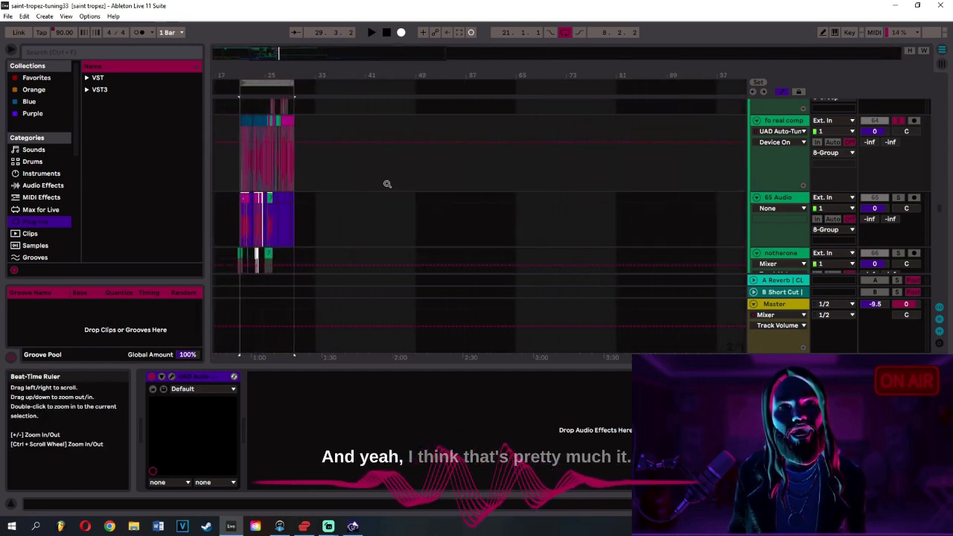